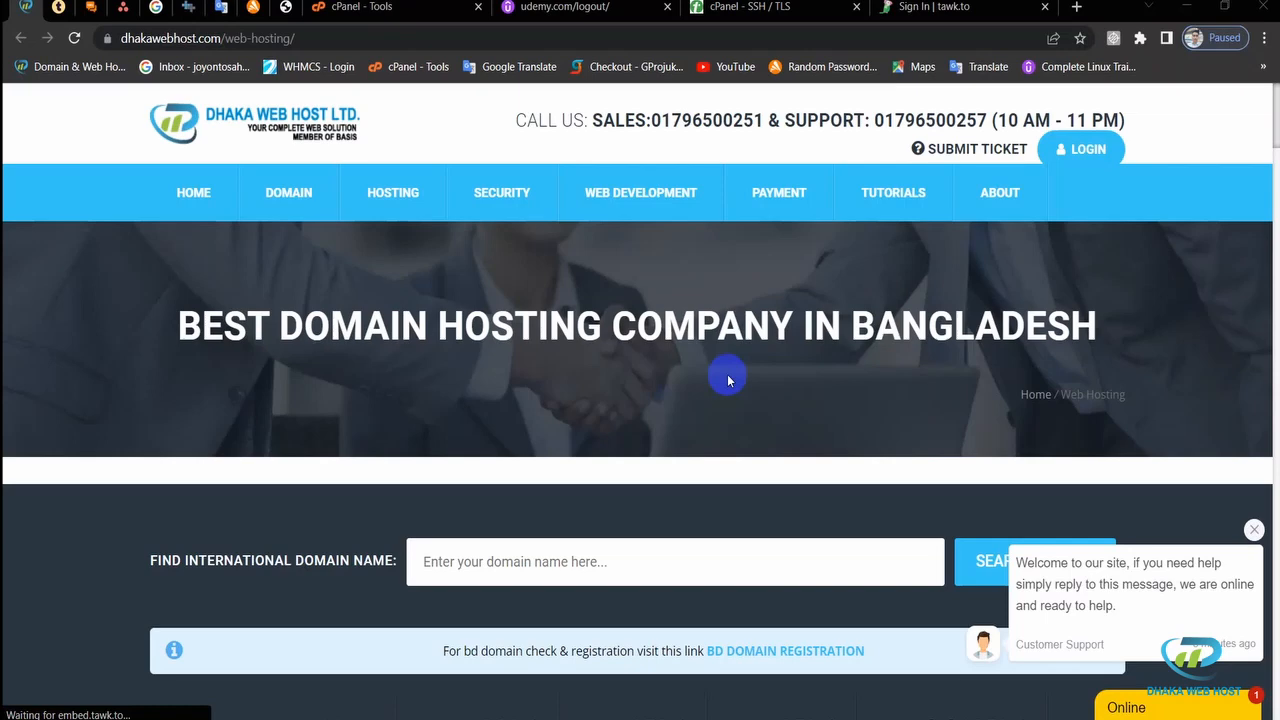
Step: Scroll through the Advanced, Business and Professional plans priced 1600tk, 2000tk and 2470tk
scroll(728, 379, down, 3)
scroll(729, 383, up, 3)
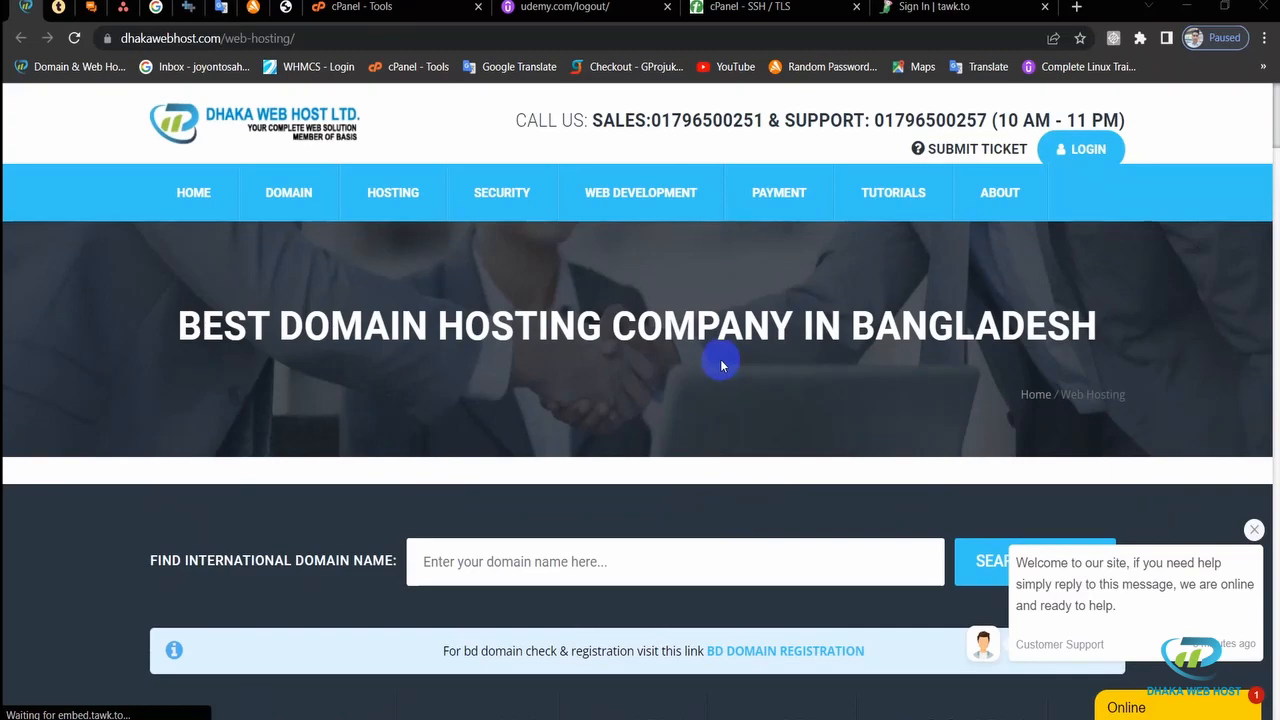
scroll(721, 364, down, 8)
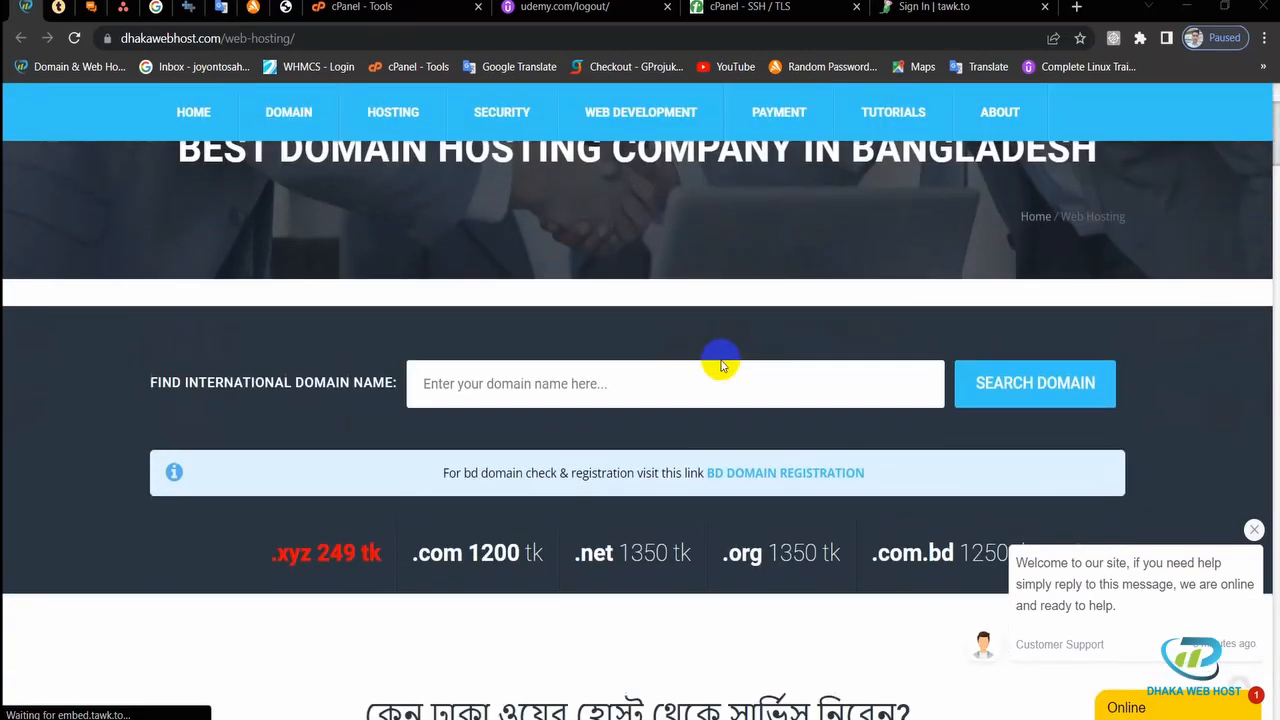
scroll(722, 362, down, 8)
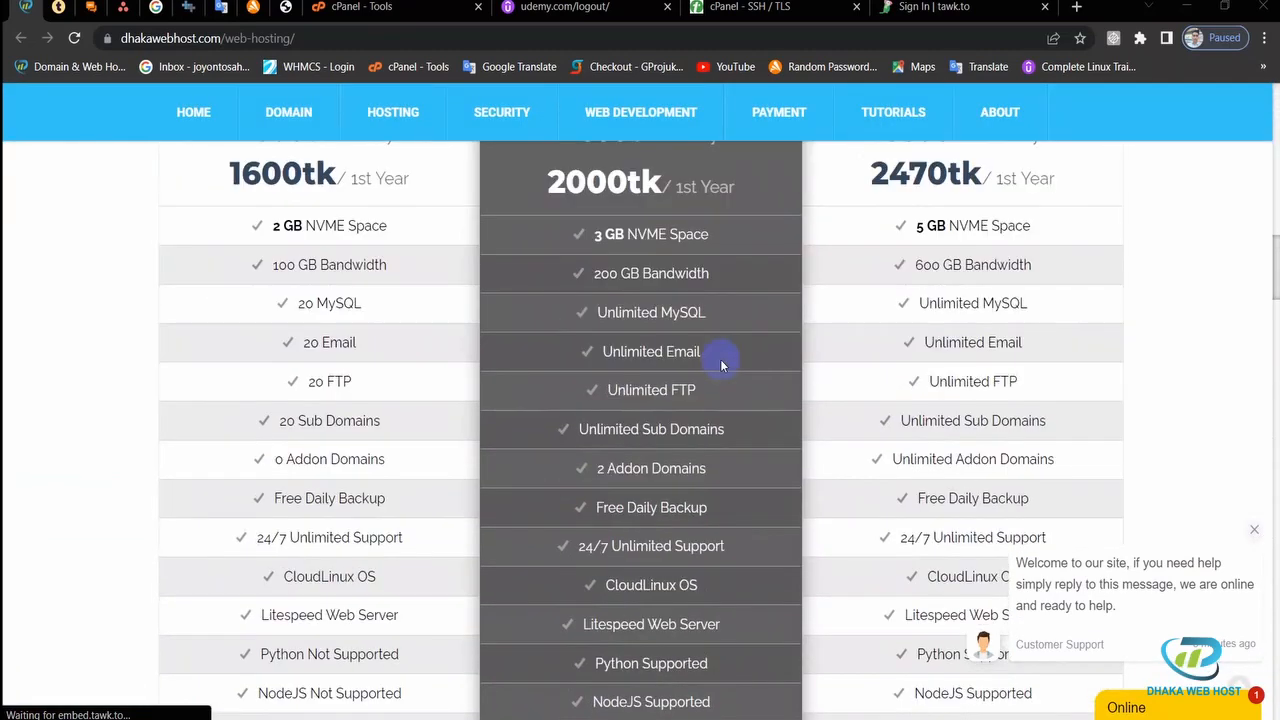
scroll(723, 357, up, 1)
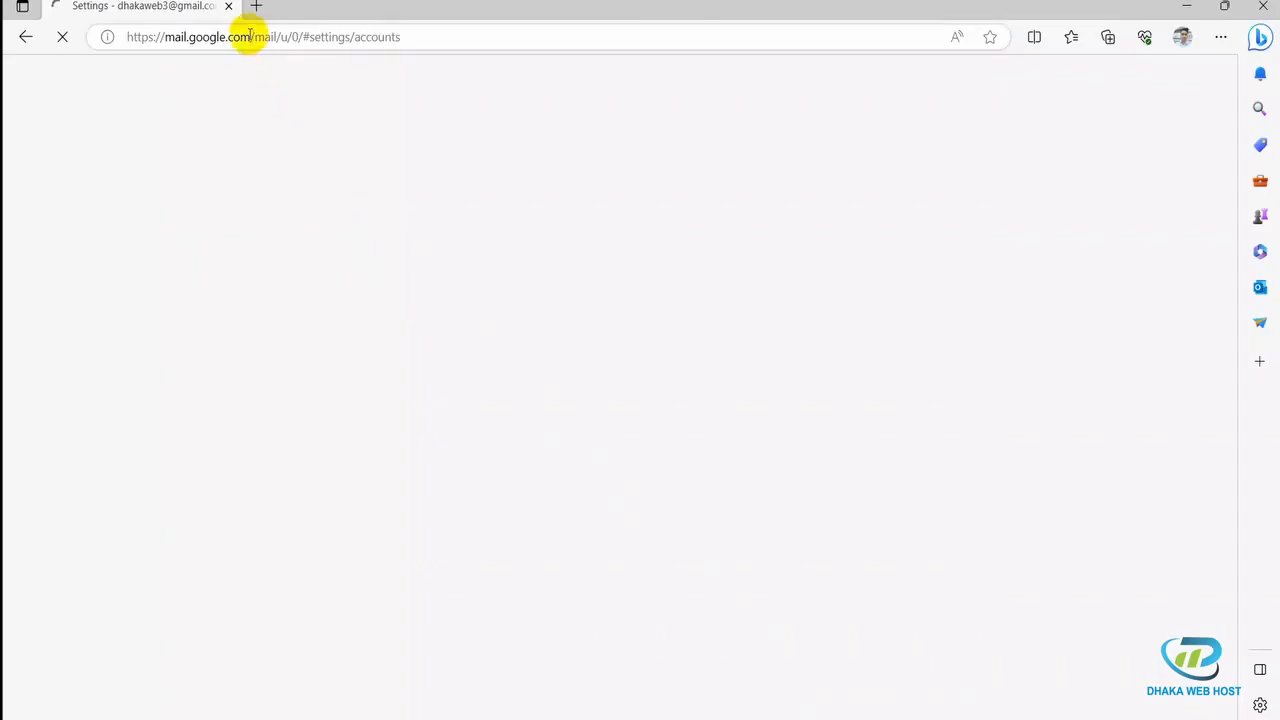
Step: Replace the old Gmail settings tab with a fresh tab loading gmail.com
click(252, 7)
click(228, 7)
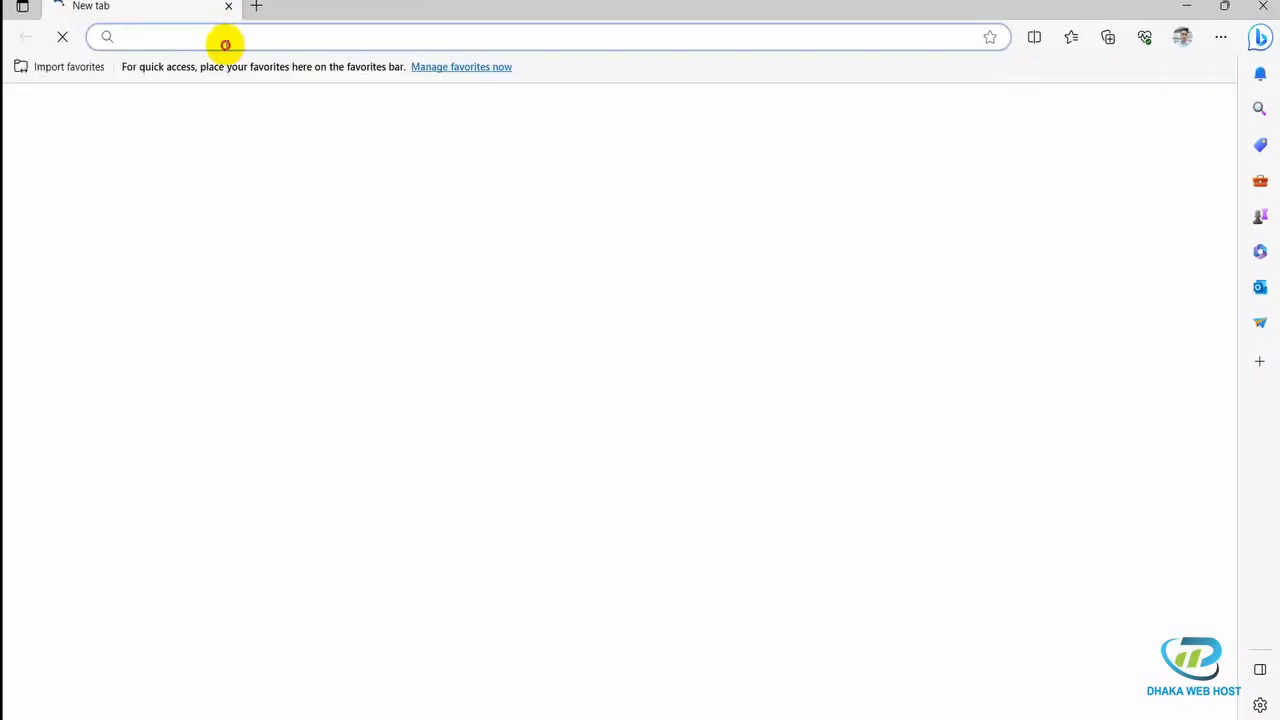
text(gmail.co)
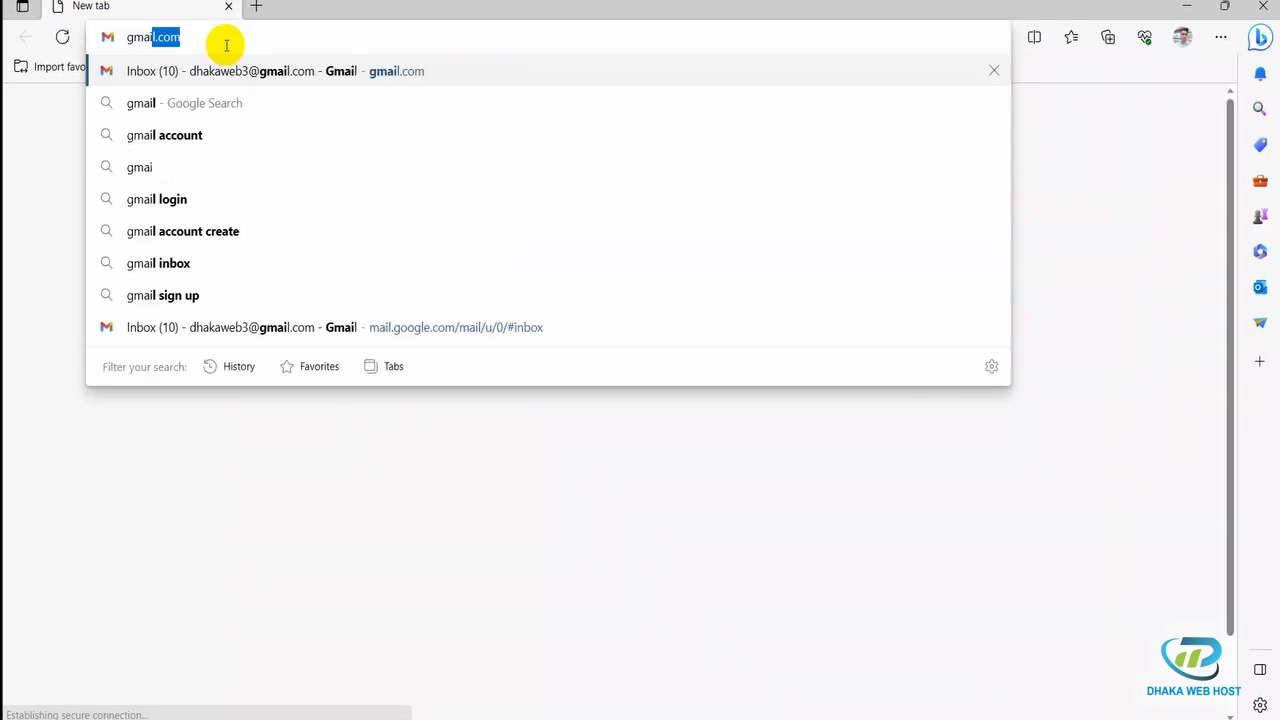
text(m)
key(Return)
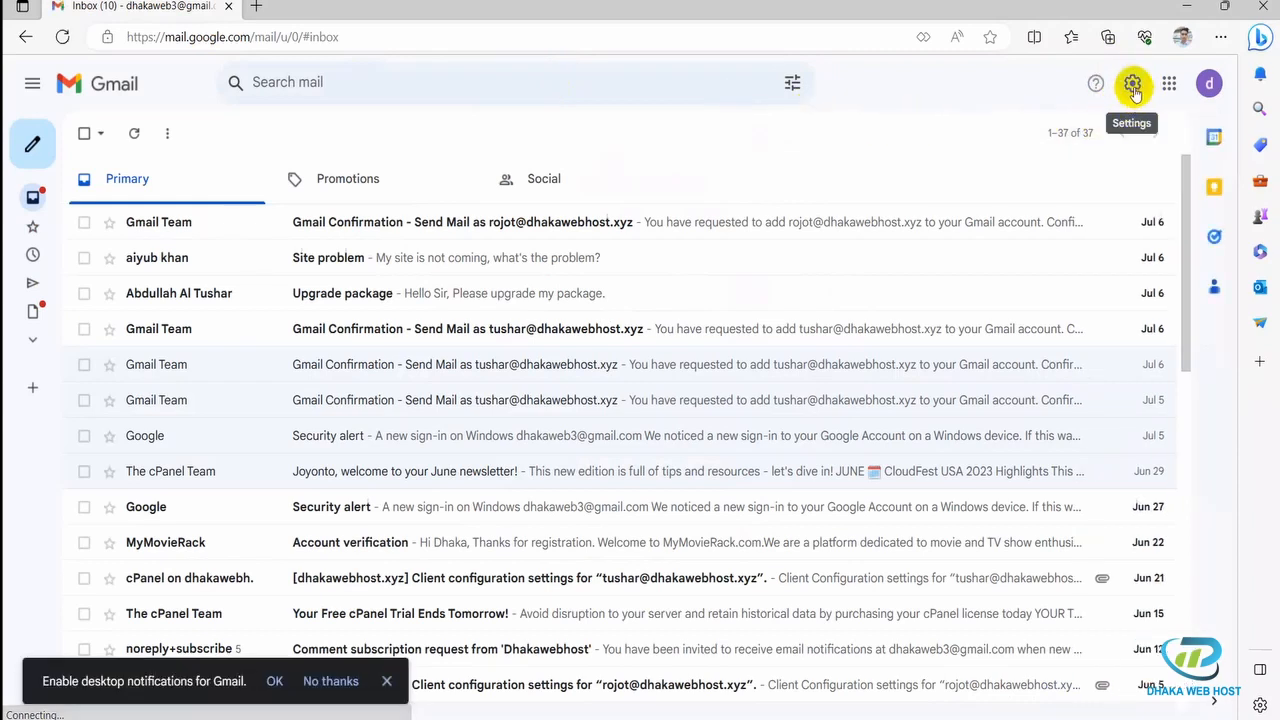
Step: Go to Gmail's full settings on the Accounts and Import tab, down to Send mail as
click(1133, 88)
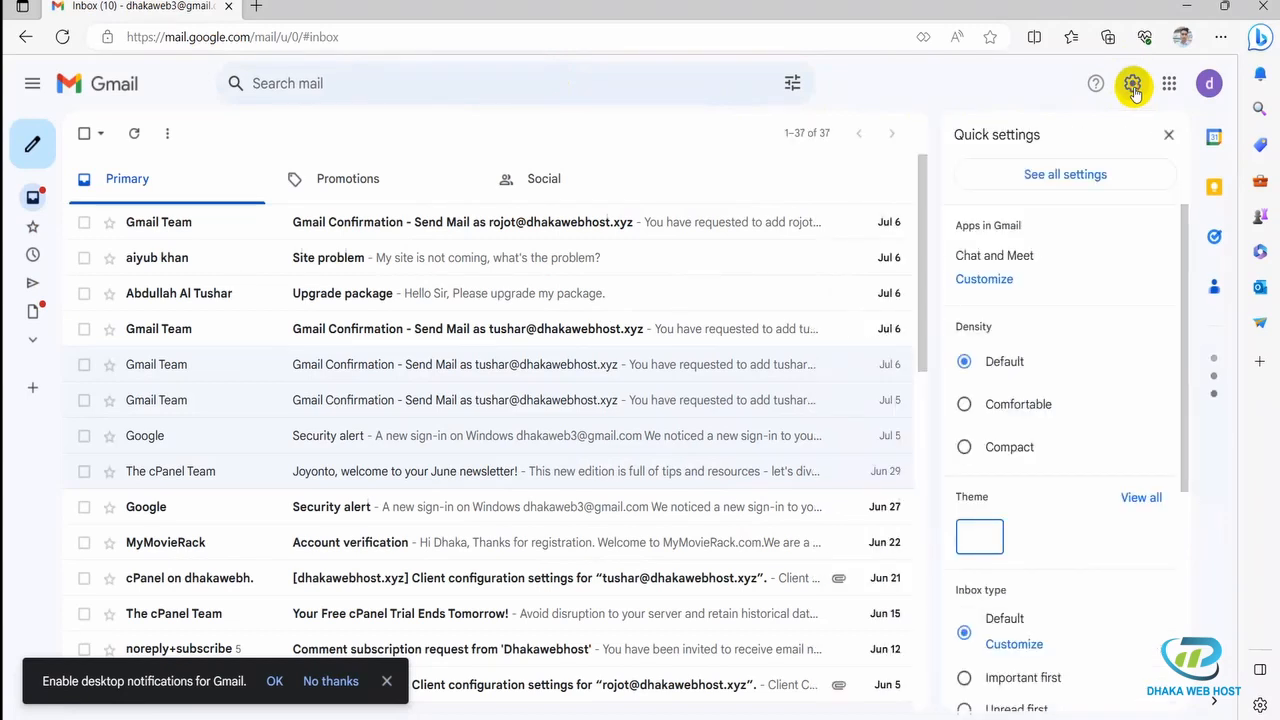
click(1032, 176)
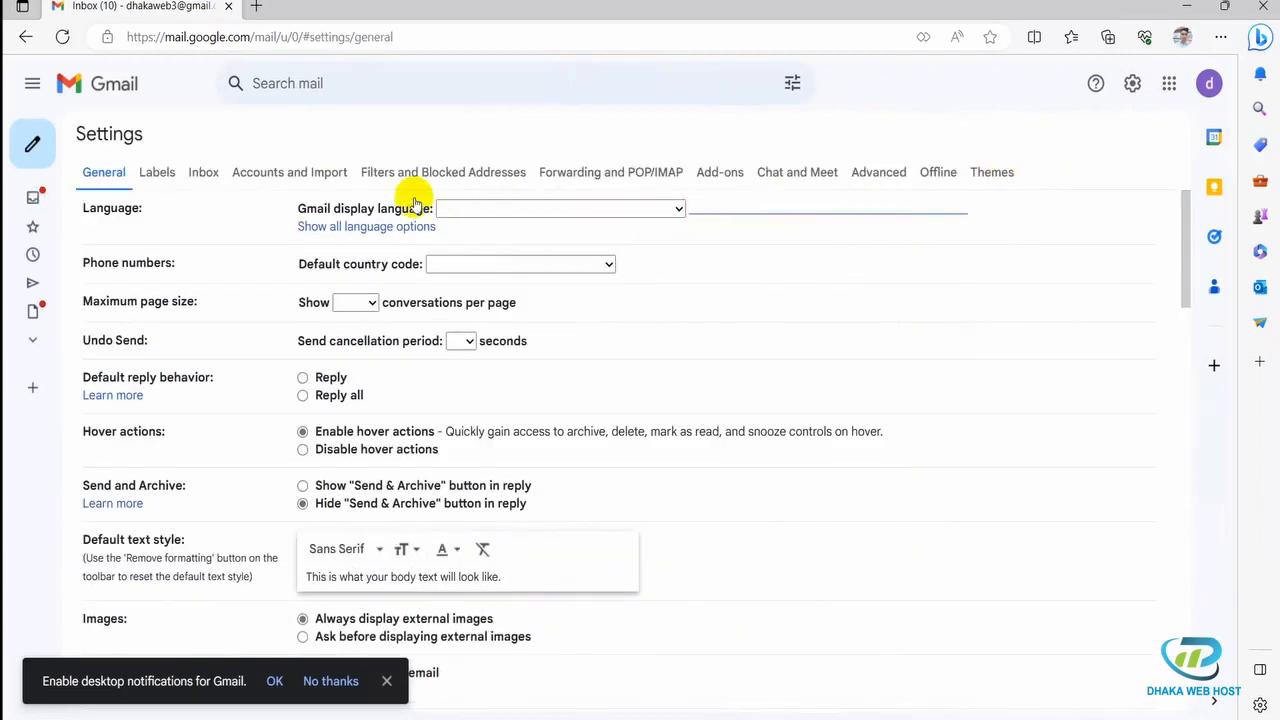
click(296, 181)
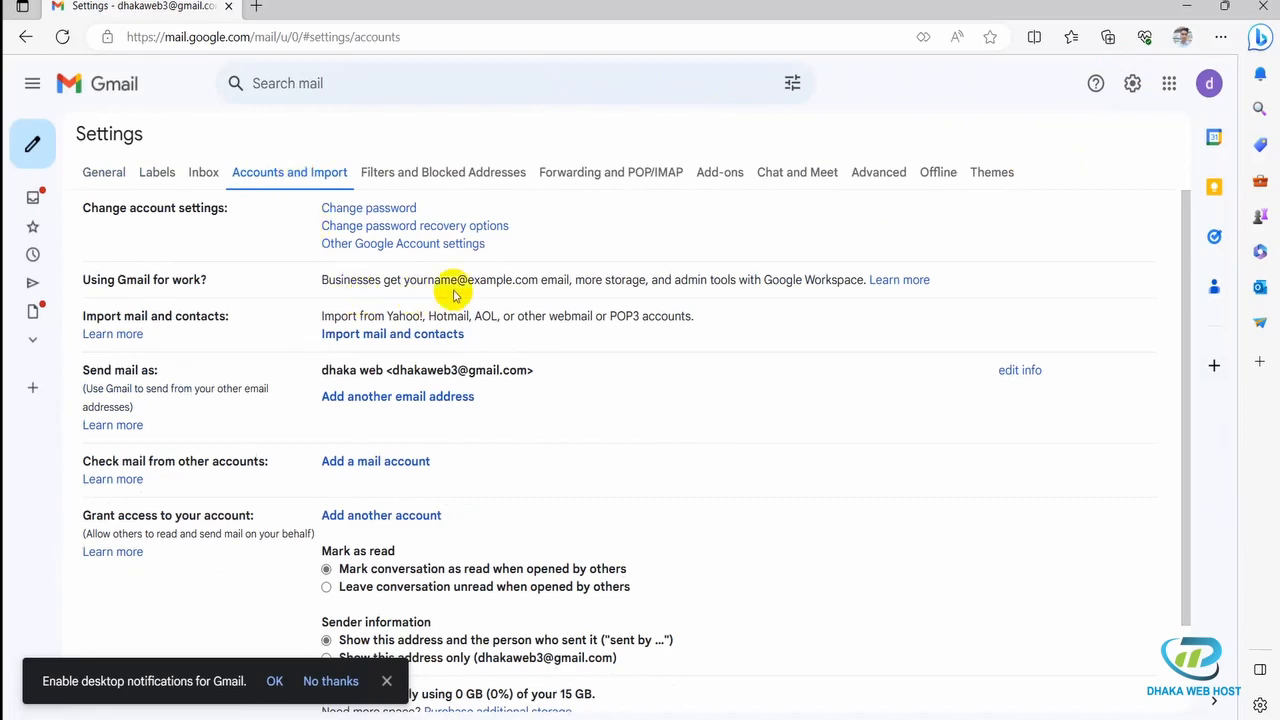
scroll(449, 289, down, 2)
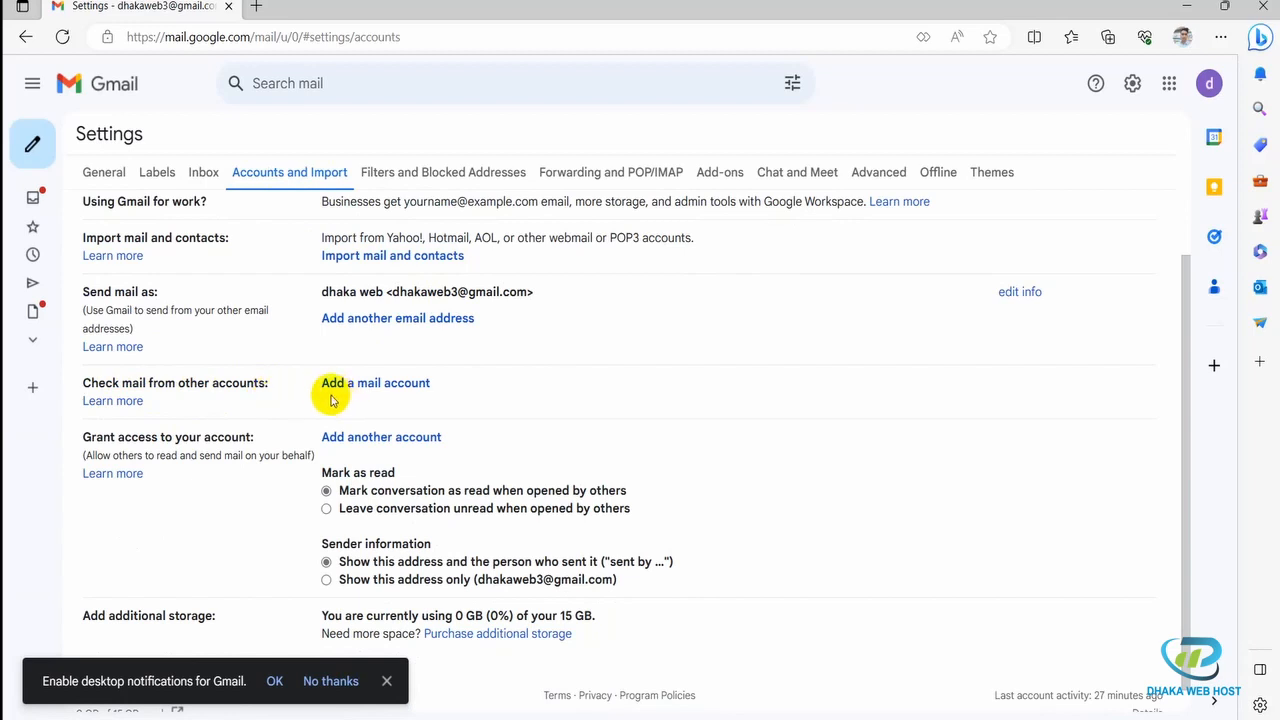
Step: Open a centred Add a mail account window, then switch to the cPanel Tools tab
click(400, 386)
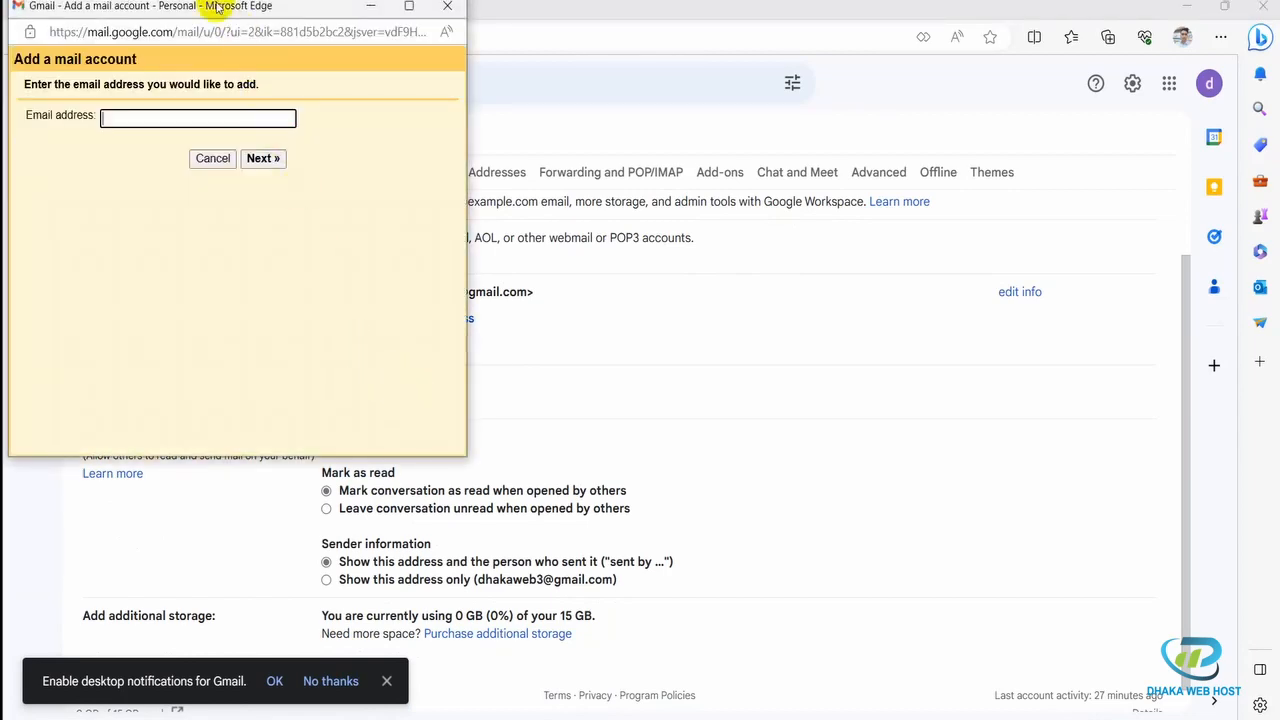
drag(216, 7, 699, 176)
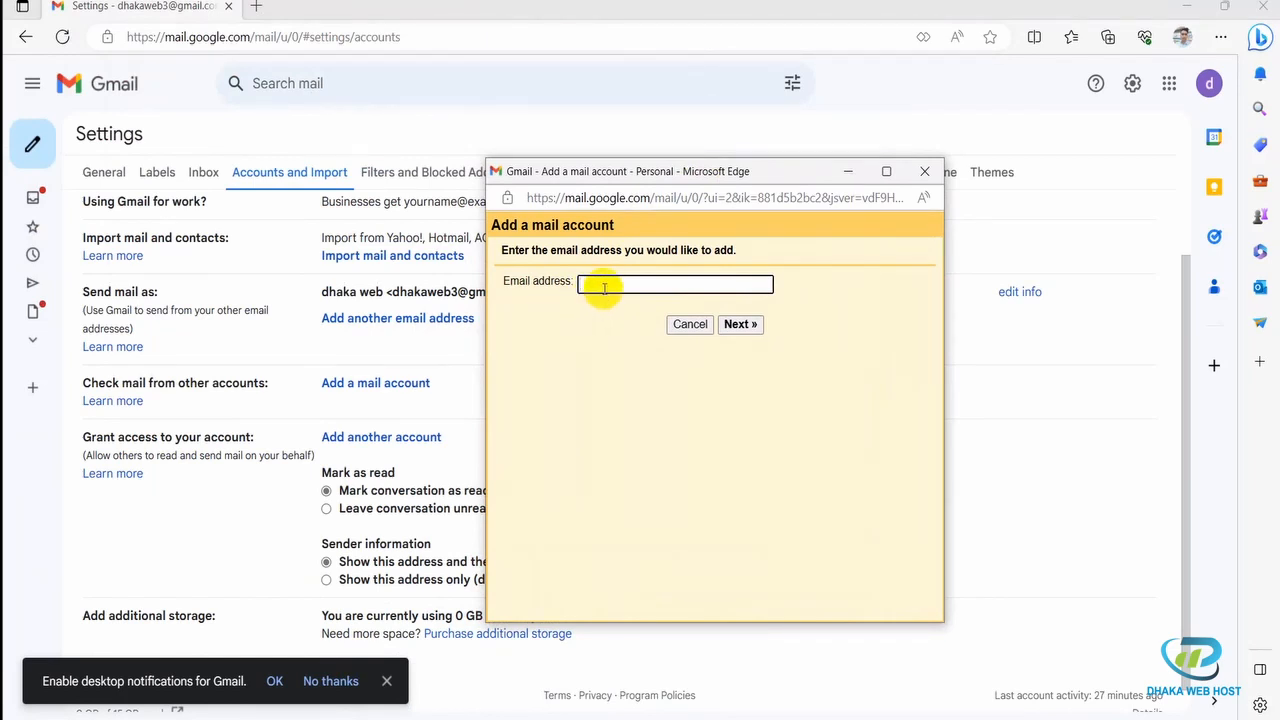
click(604, 288)
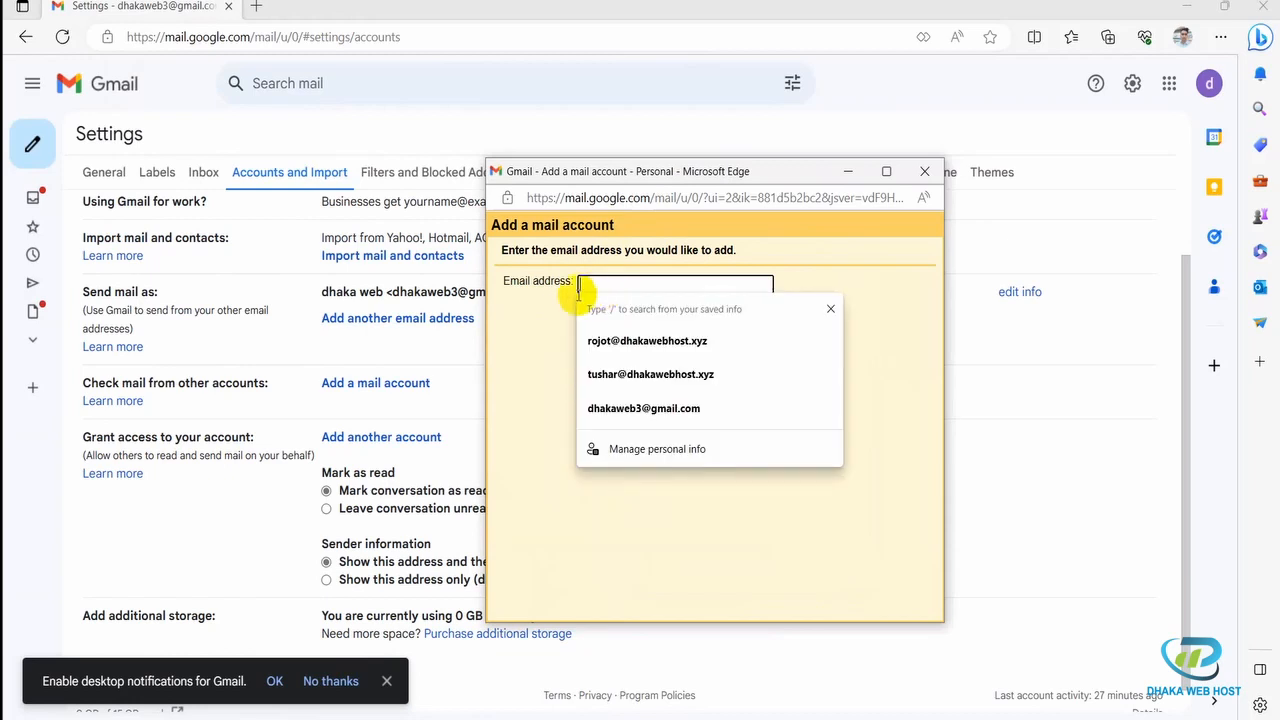
click(547, 308)
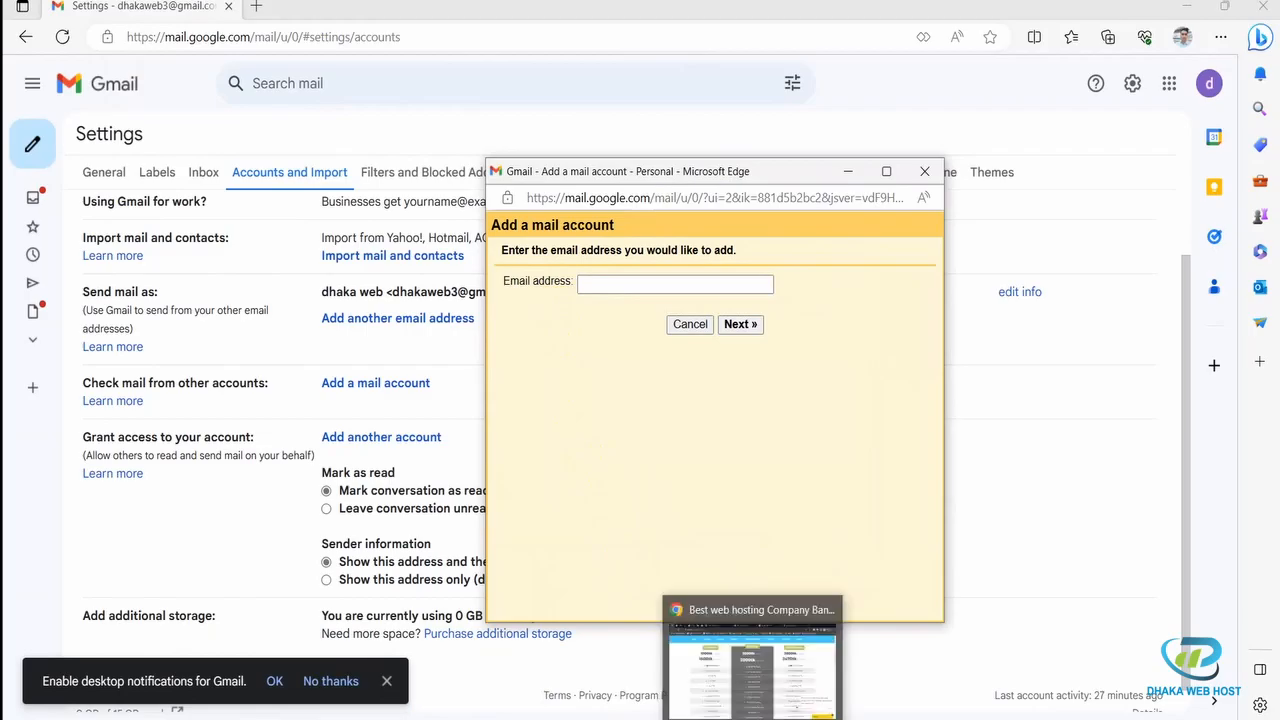
click(752, 719)
click(365, 6)
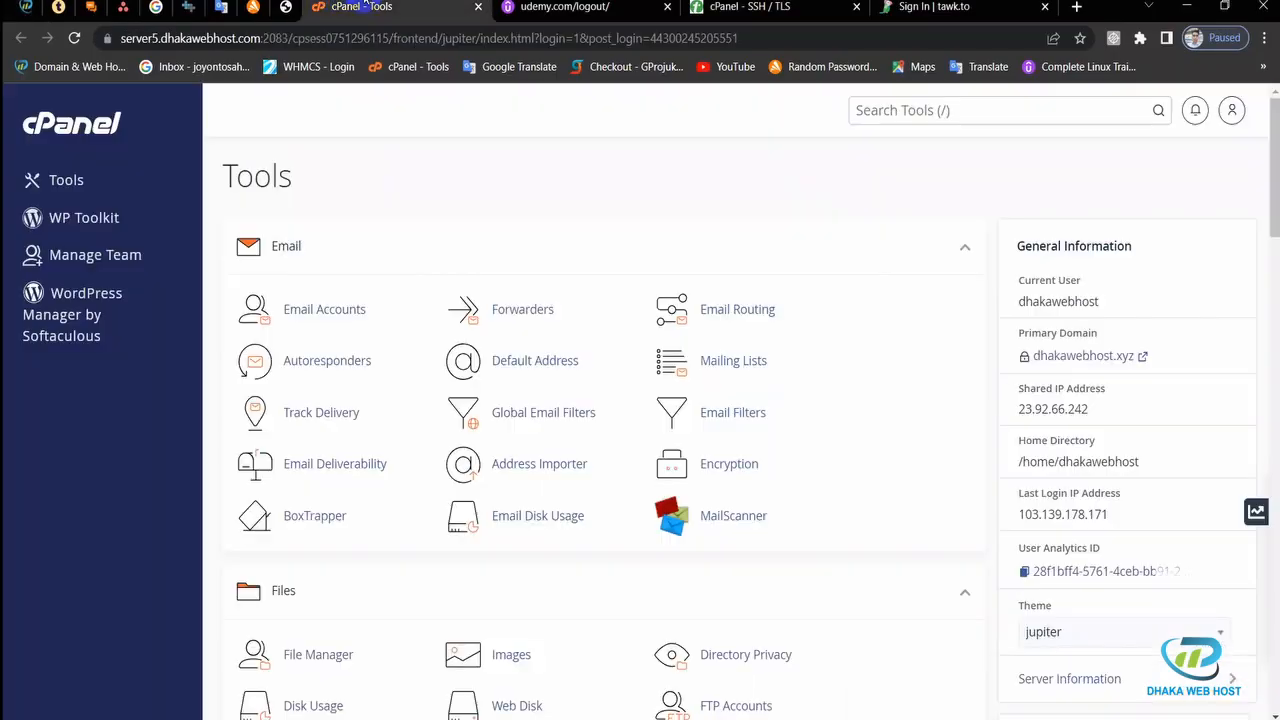
Step: In cPanel Email Accounts, select a dhakawebhost.xyz mailbox's full address for copying
click(310, 313)
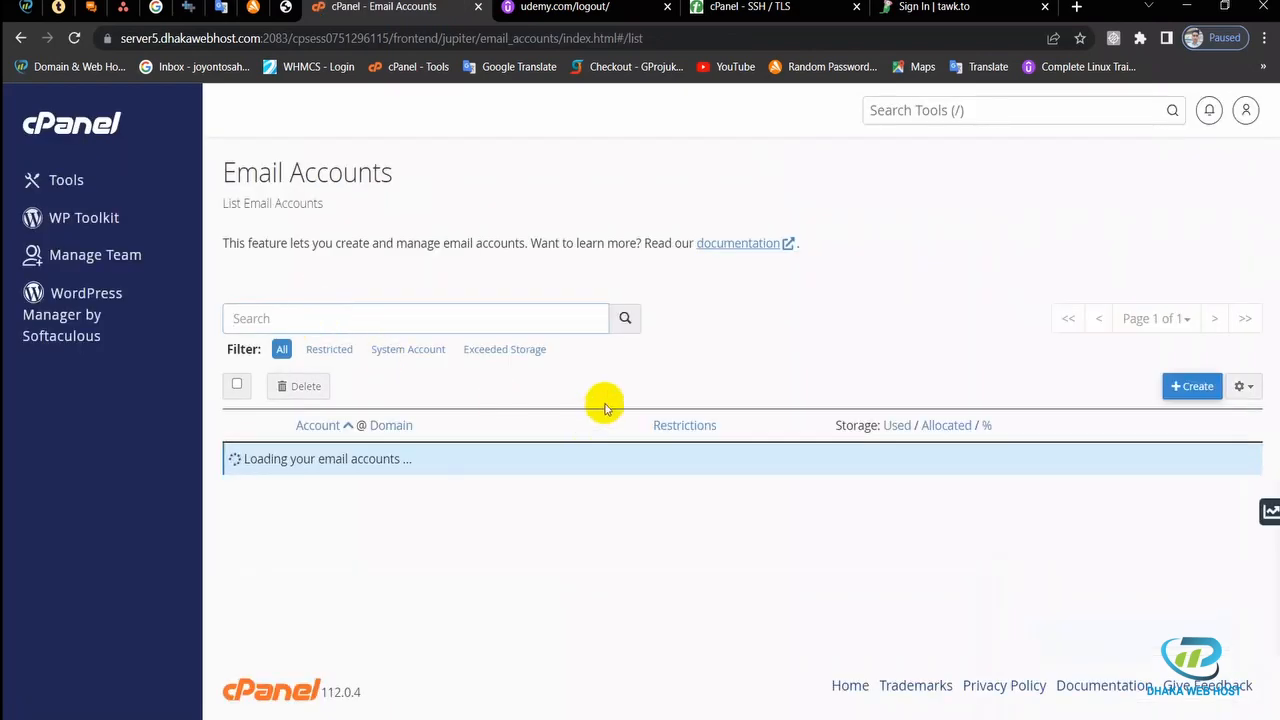
scroll(605, 403, down, 3)
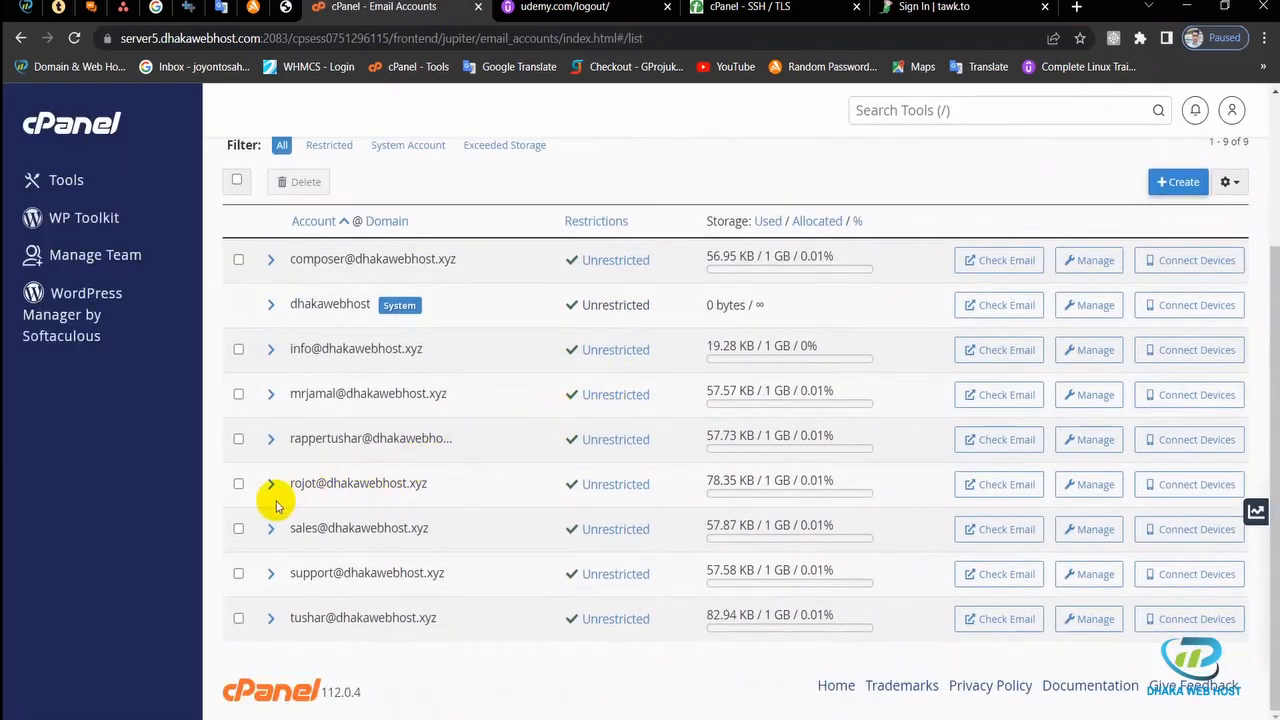
drag(291, 484, 437, 483)
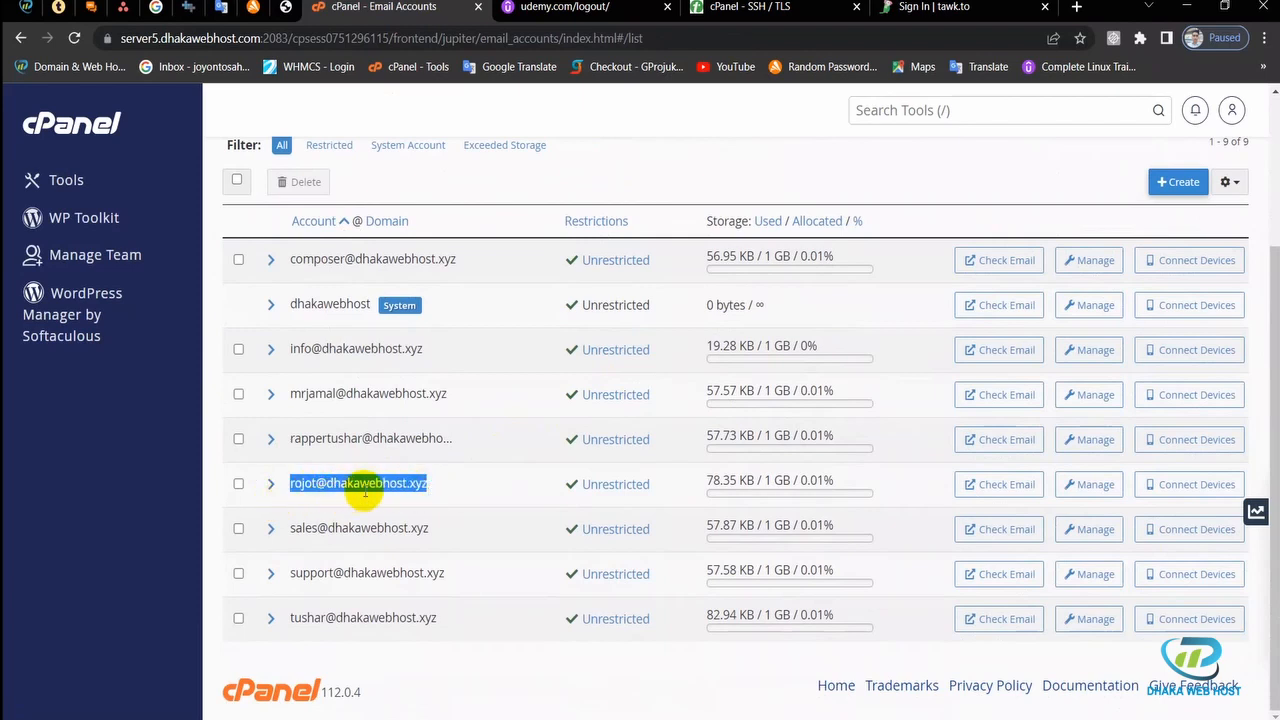
click(430, 490)
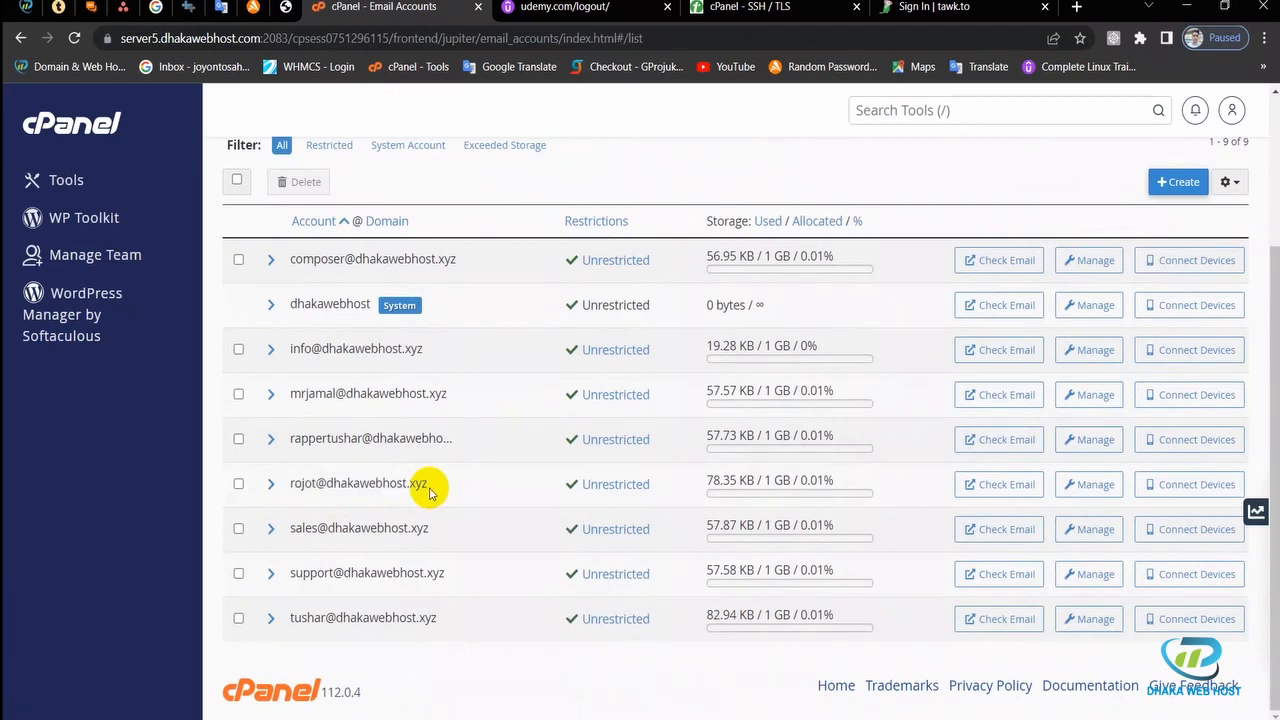
drag(430, 490, 286, 486)
key(ctrl+c)
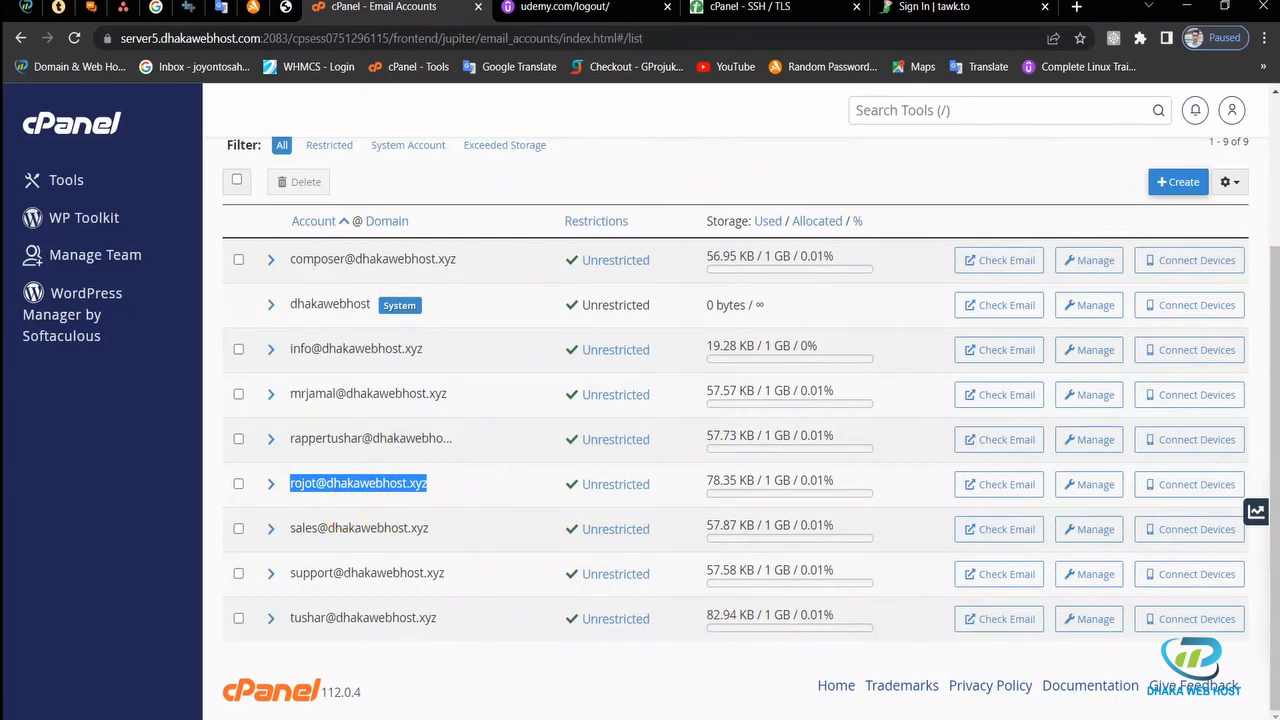
Step: Paste the copied dhakawebhost.xyz mailbox address into Gmail's add-account window and continue
mouse_move(600, 712)
click(728, 680)
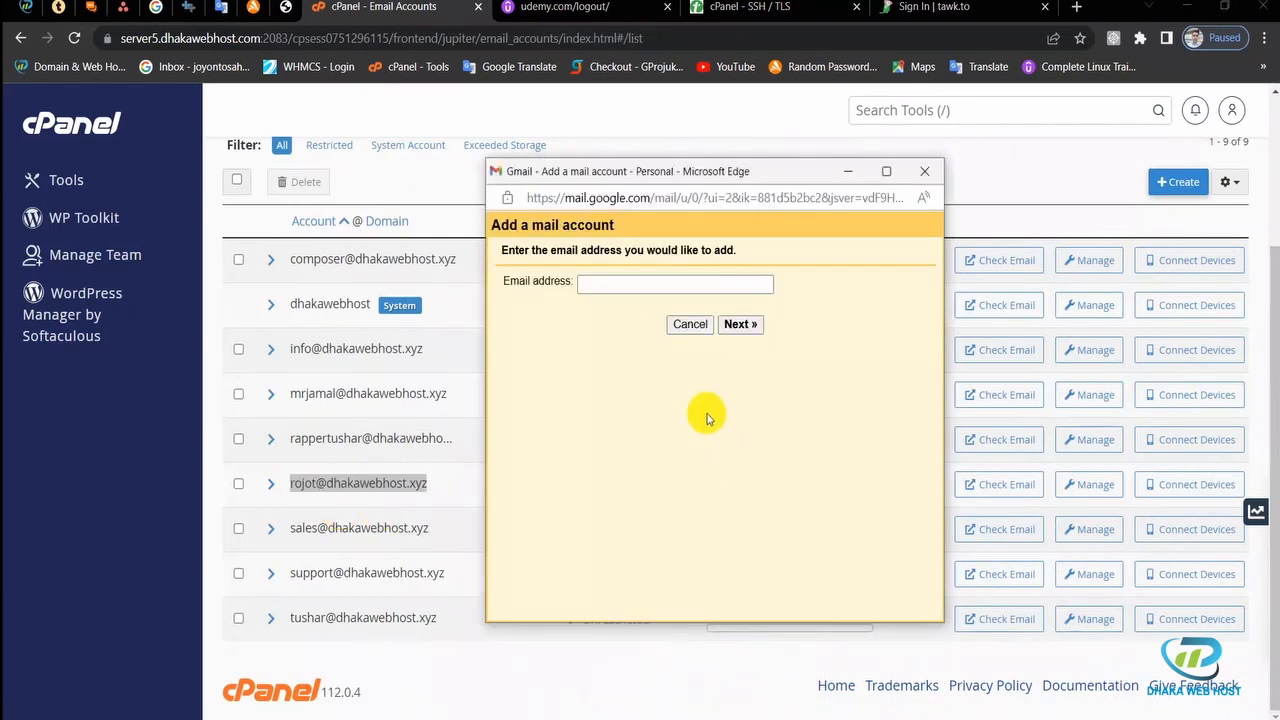
click(628, 283)
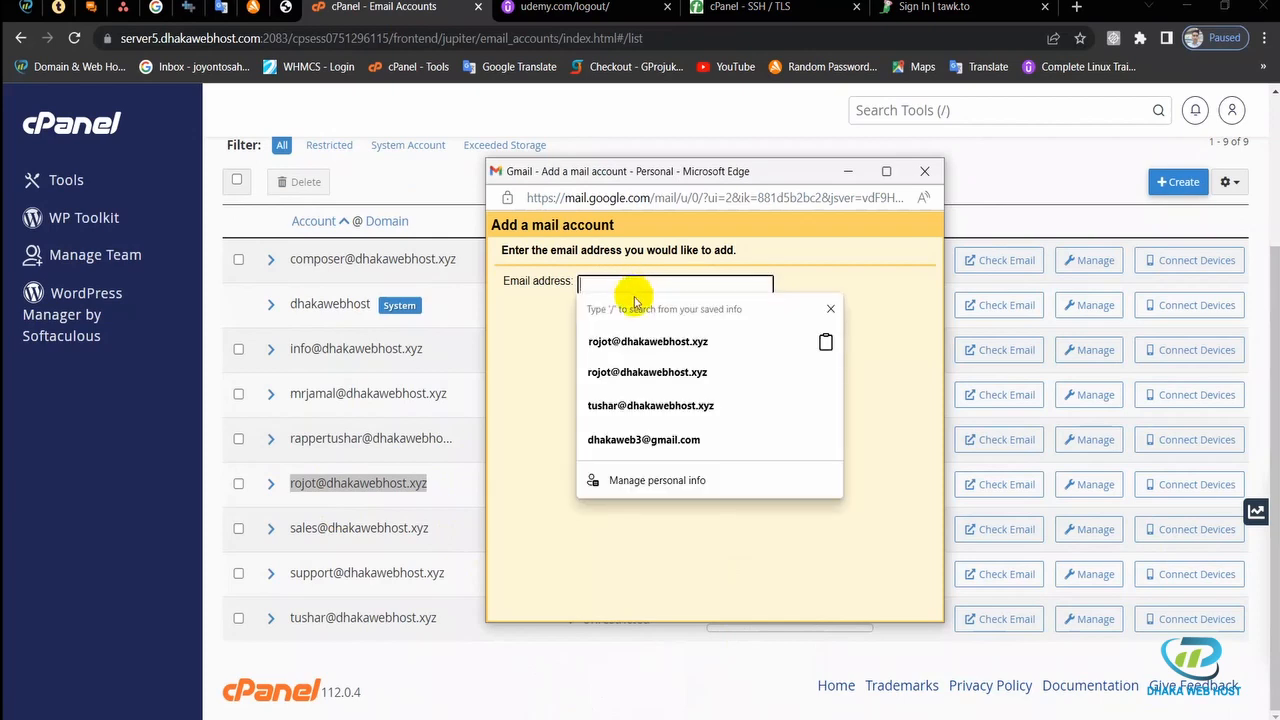
key(ctrl+v)
click(749, 480)
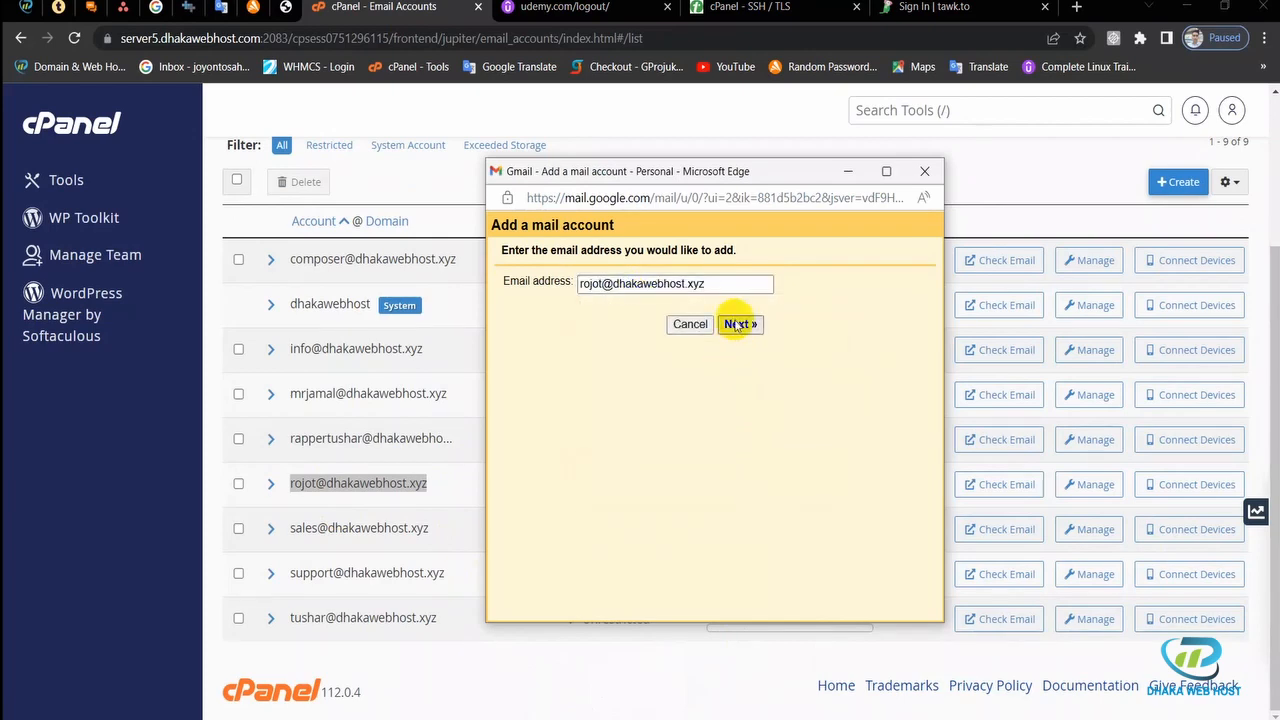
click(737, 325)
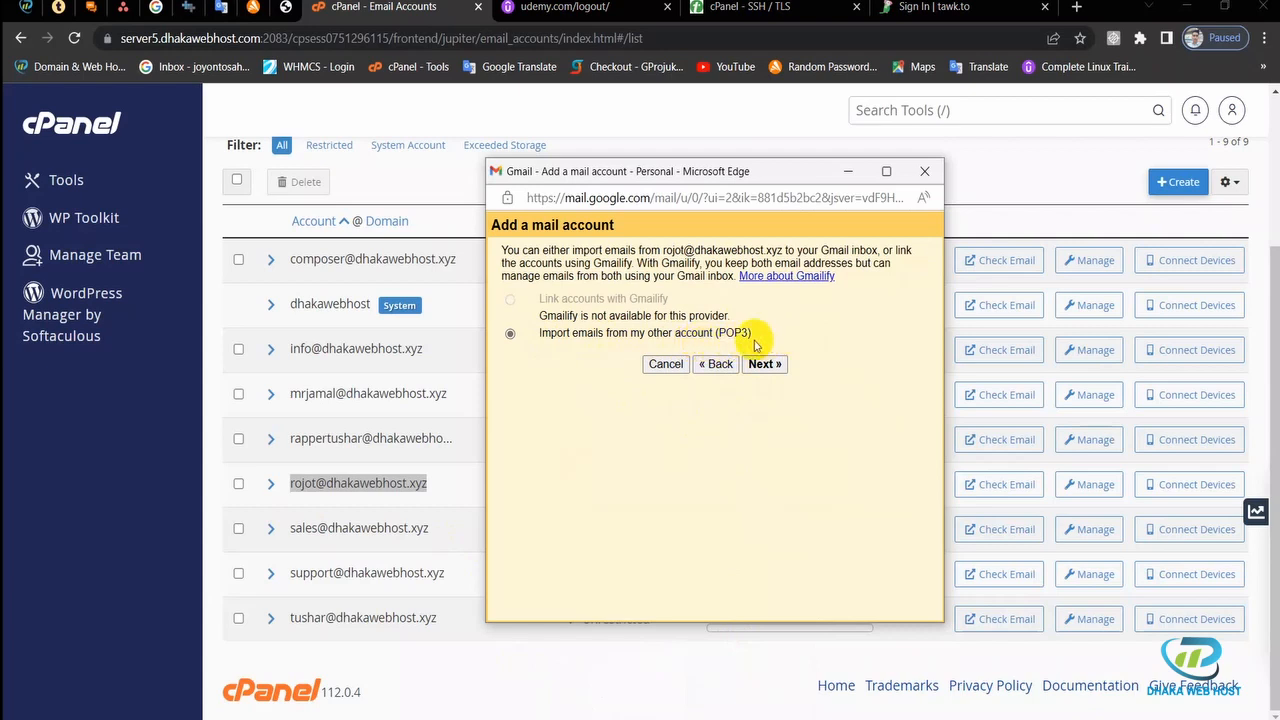
Step: Choose 'Import emails from my other account (POP3)' and continue to the mail settings
drag(752, 338, 545, 343)
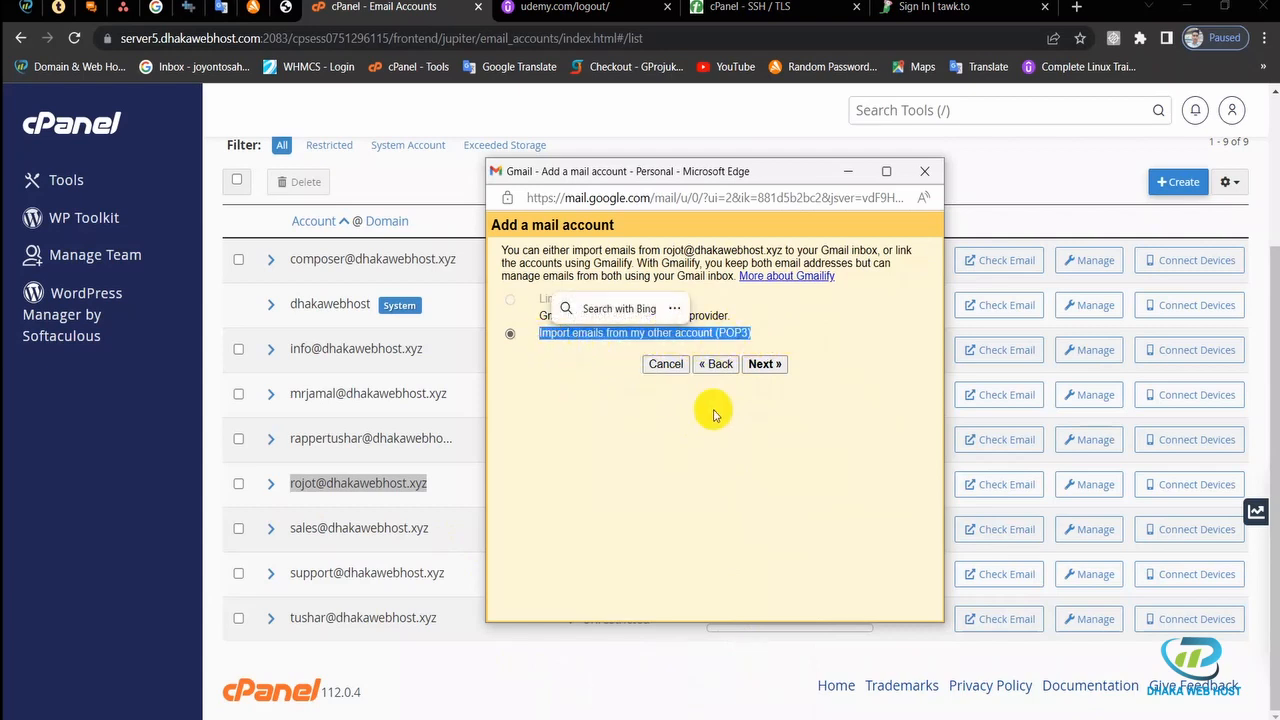
click(757, 404)
click(764, 365)
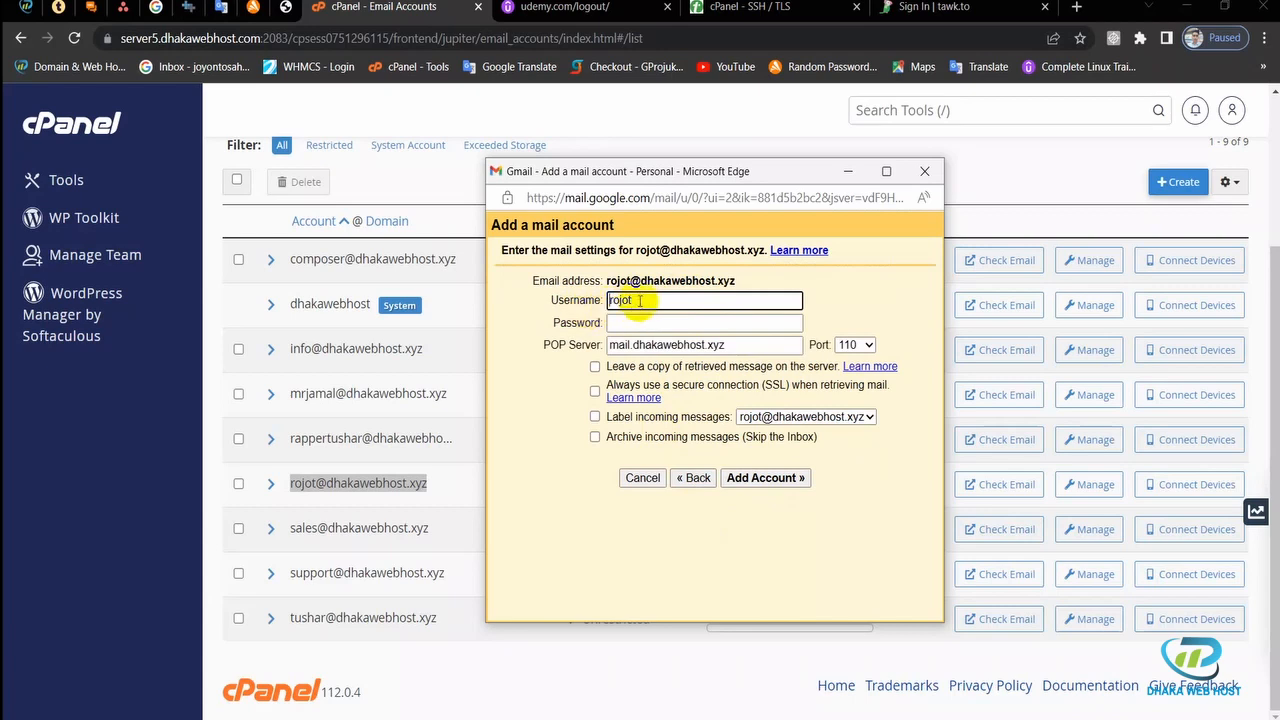
Step: Set the POP username to the full domain email address and paste the account password
double_click(604, 304)
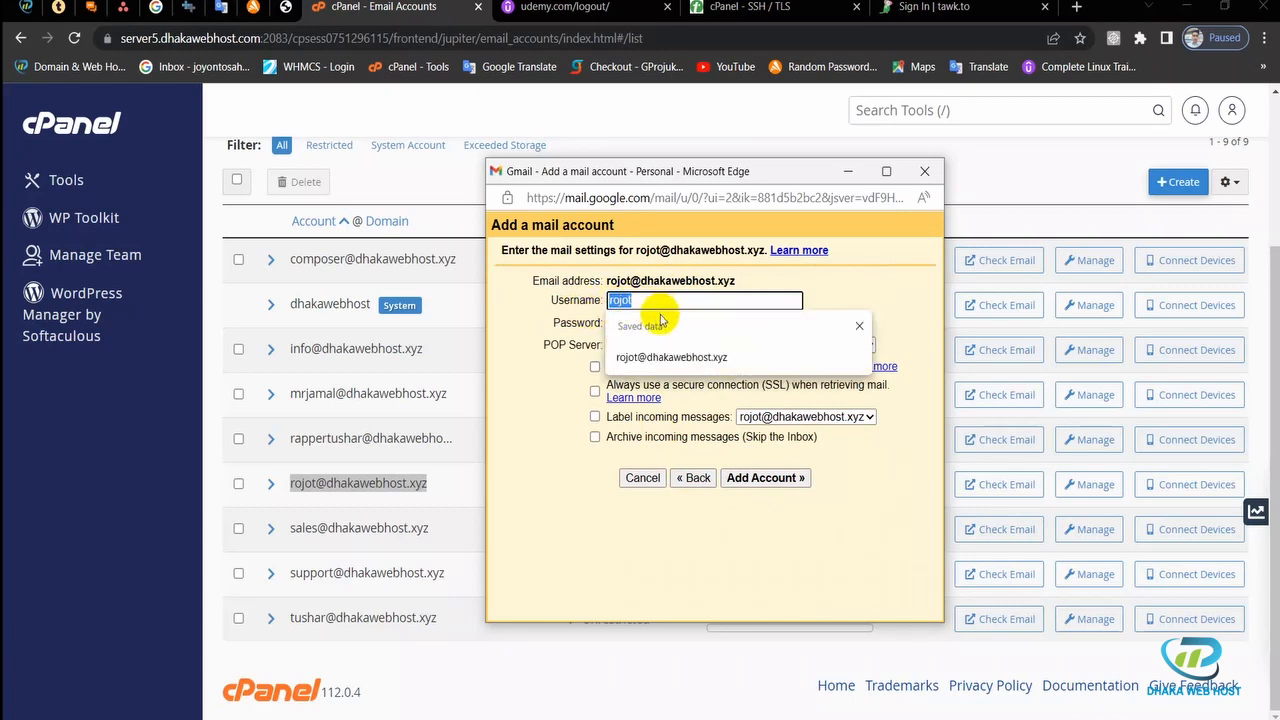
key(ctrl+v)
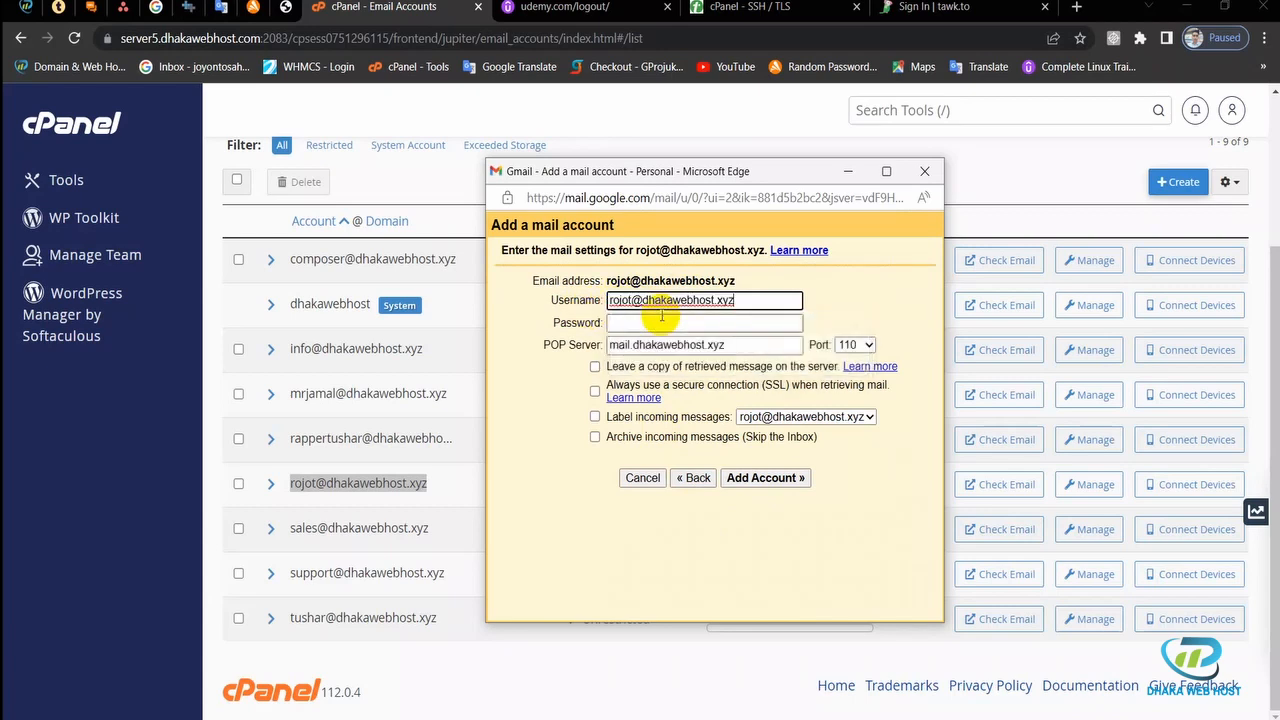
click(622, 323)
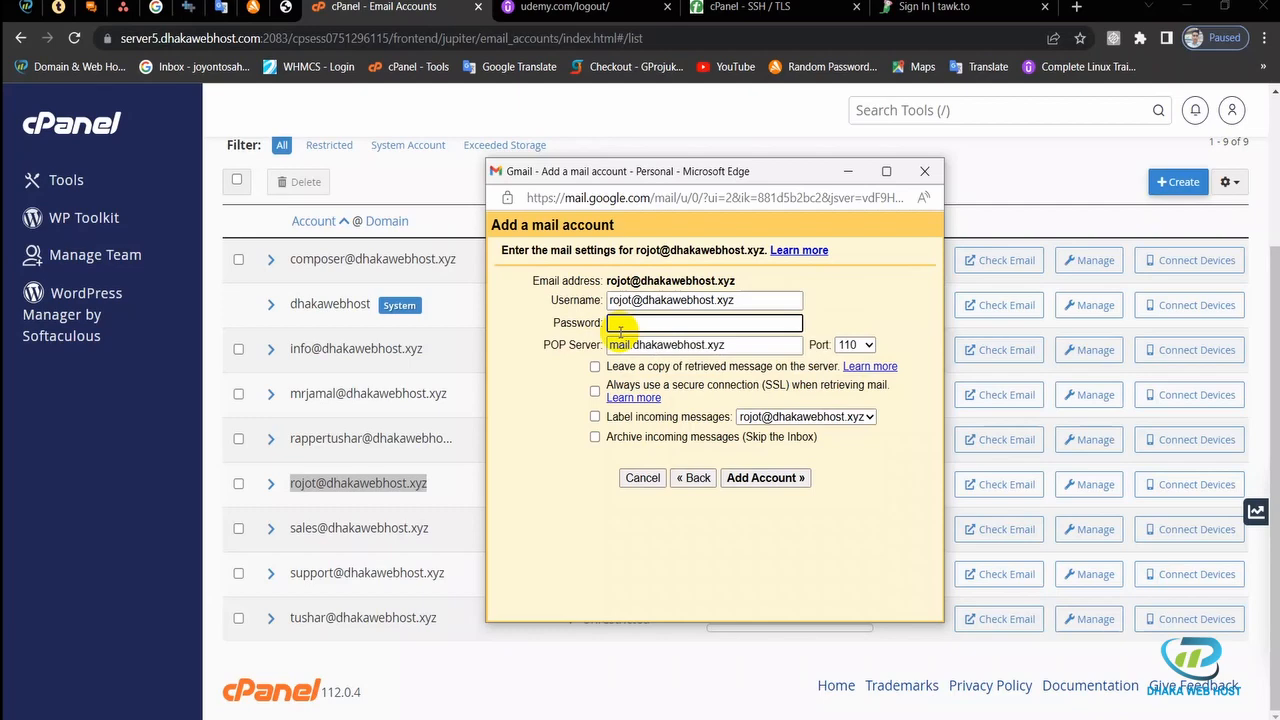
key(ctrl+v)
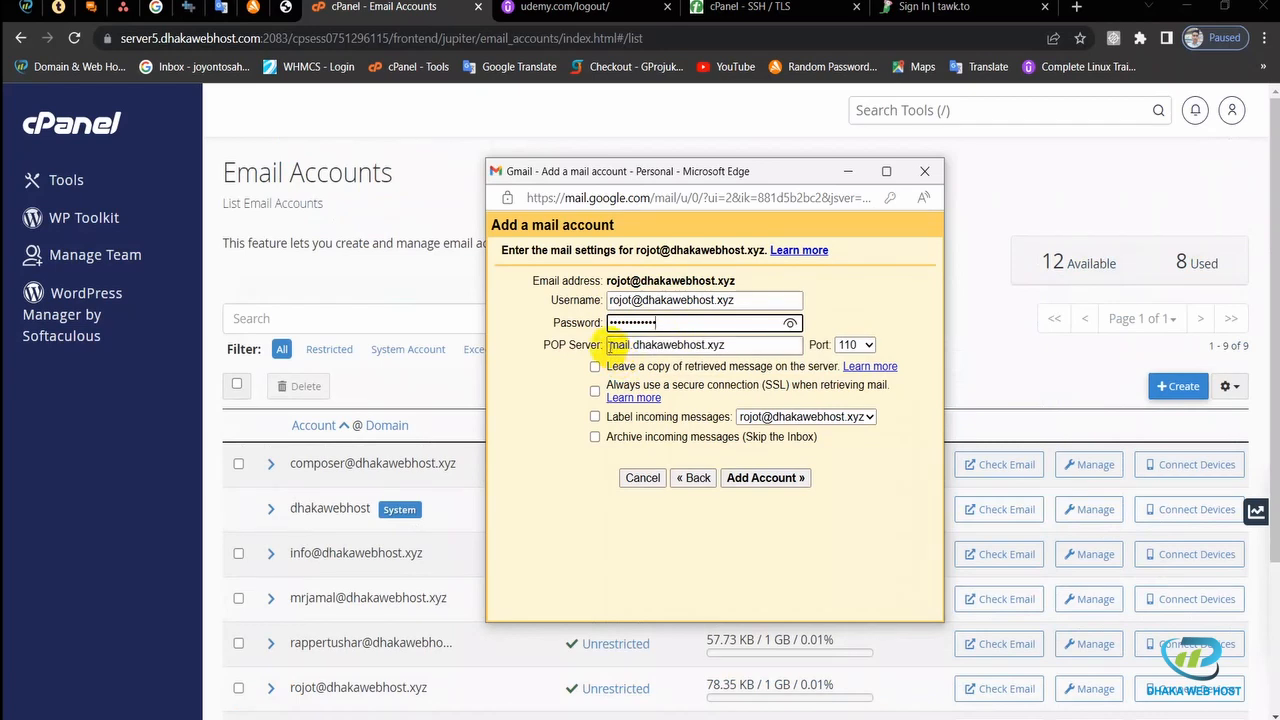
Step: Check the POP server mail.dhakawebhost.xyz, then return to cPanel's email accounts list
drag(608, 345, 748, 344)
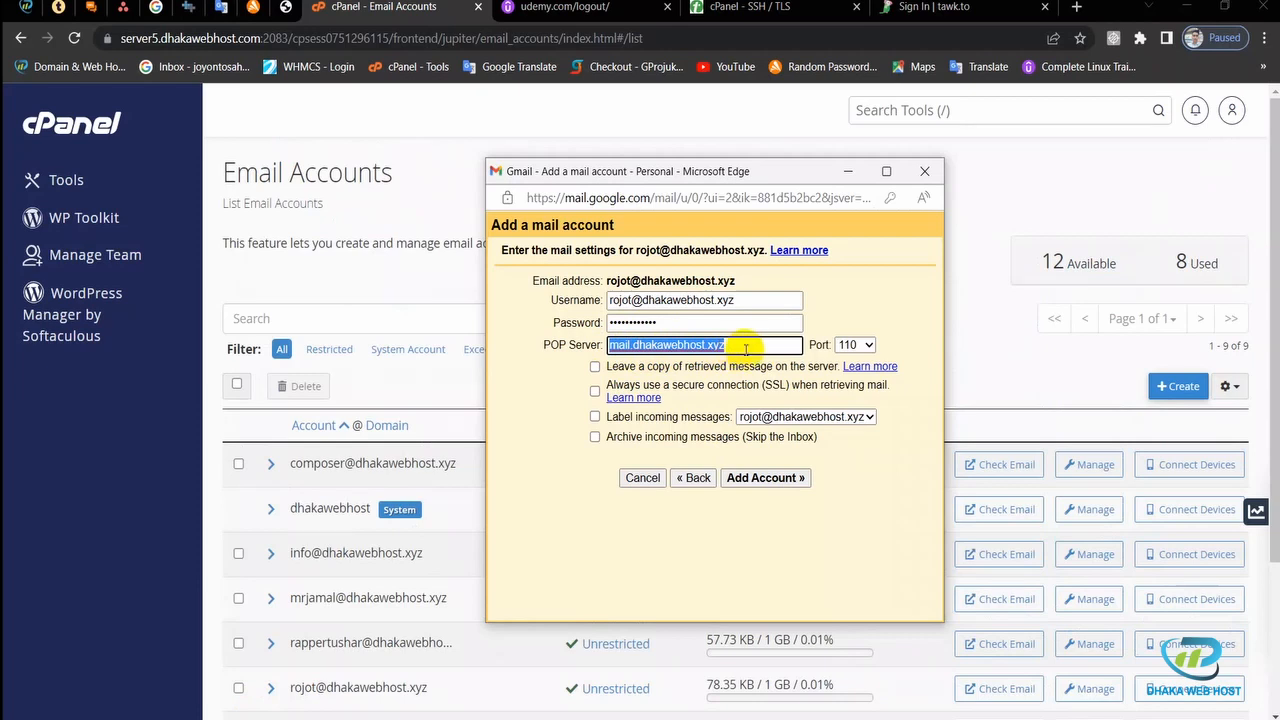
click(746, 349)
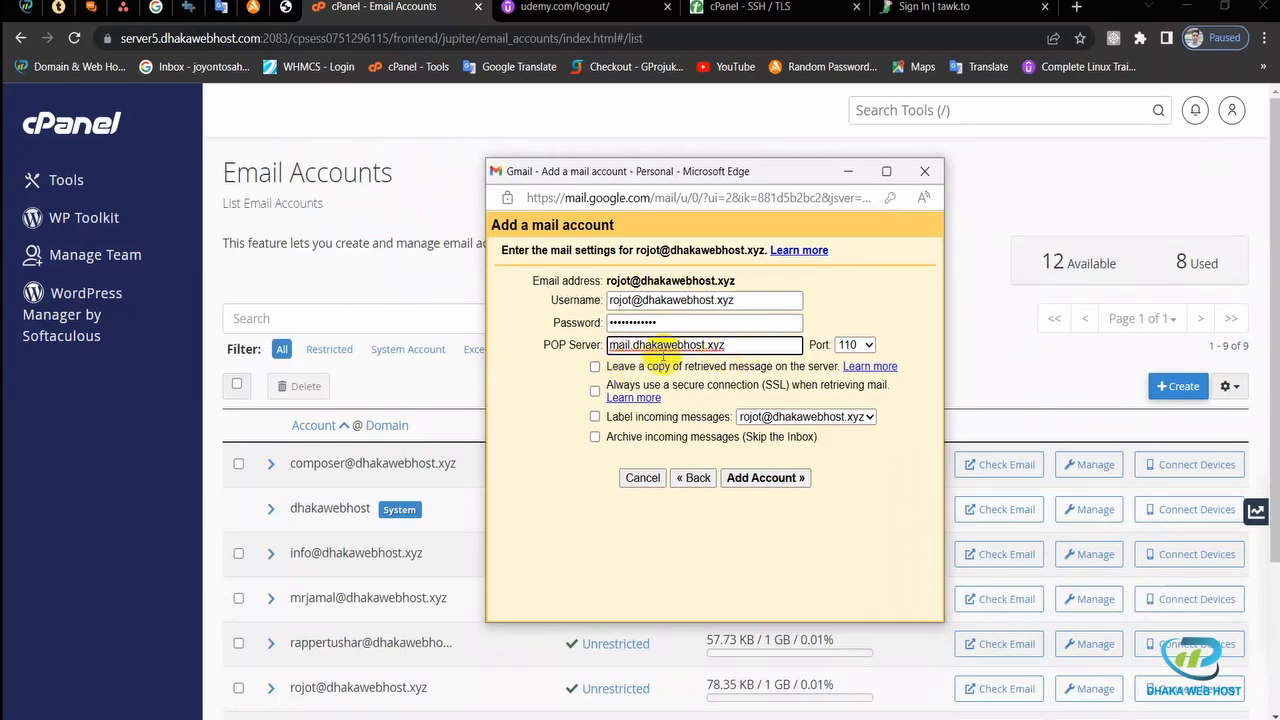
click(973, 303)
scroll(914, 346, down, 2)
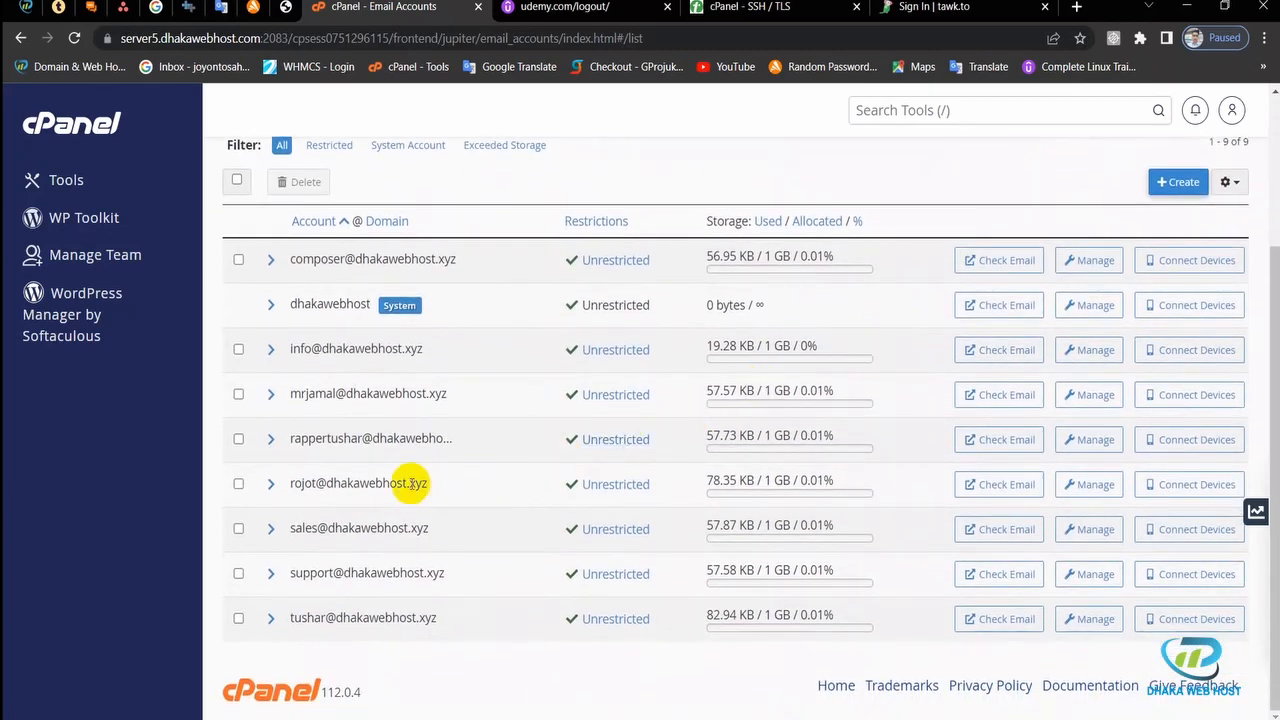
Step: Open the domain mailbox's webmail and its Configure Mail Client page
click(975, 490)
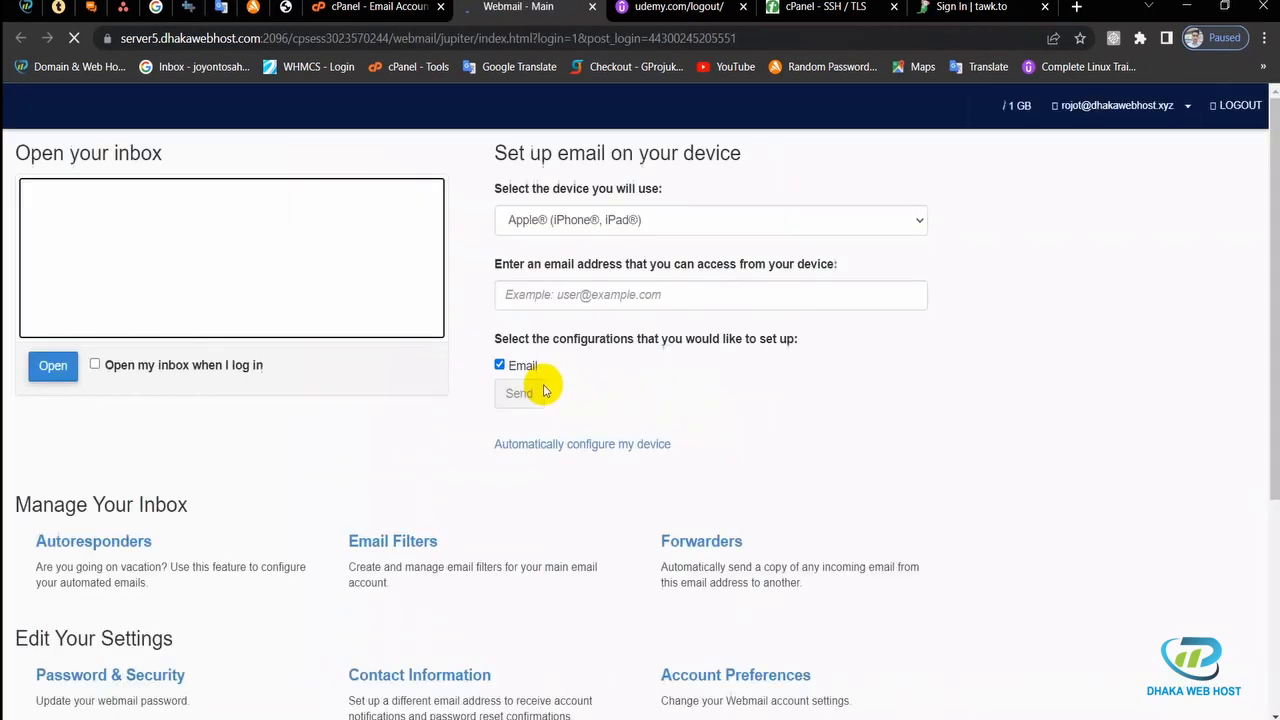
scroll(335, 425, down, 4)
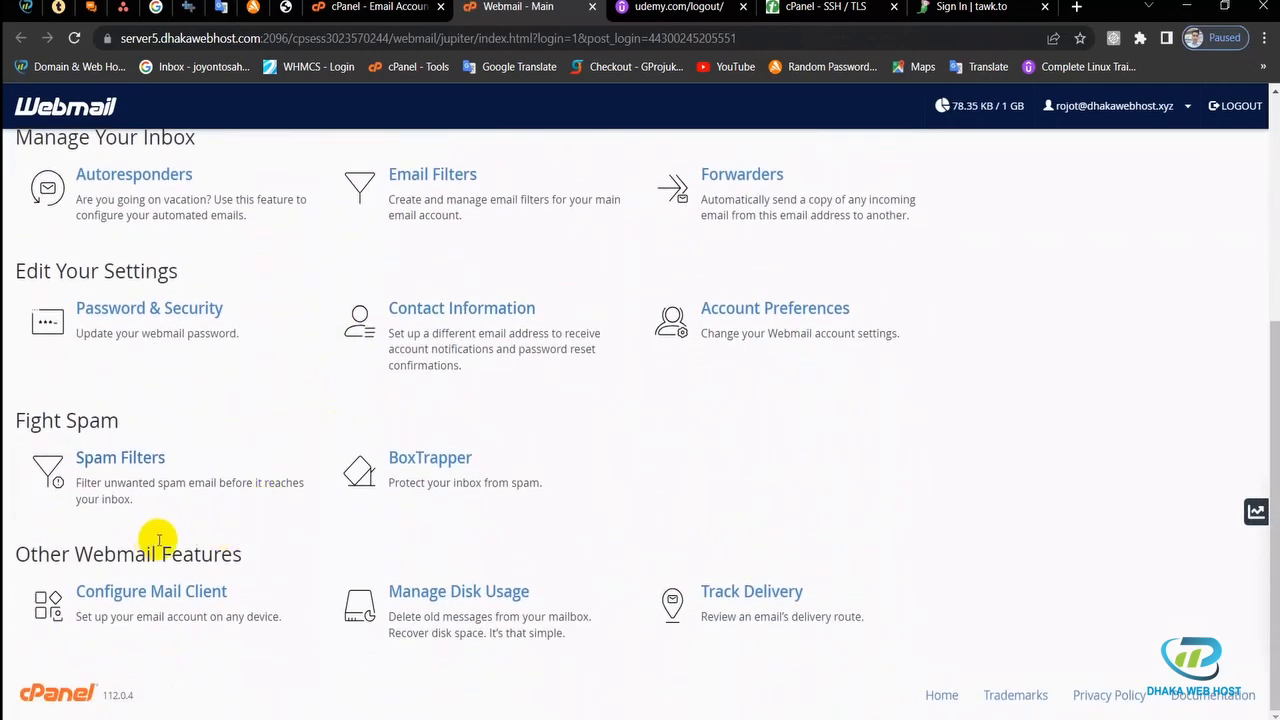
click(174, 611)
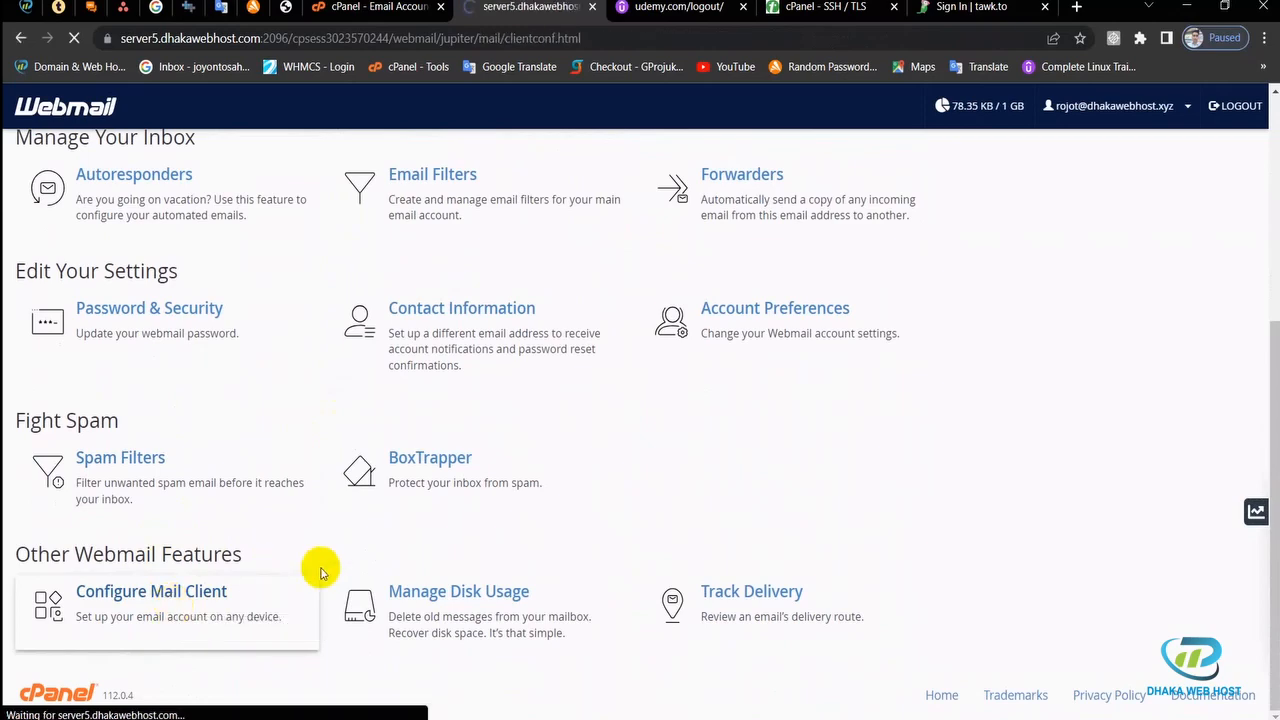
Step: Review the secure settings: incoming server domain, IMAP port 993 and POP3 port 995
scroll(180, 460, down, 4)
scroll(189, 449, down, 1)
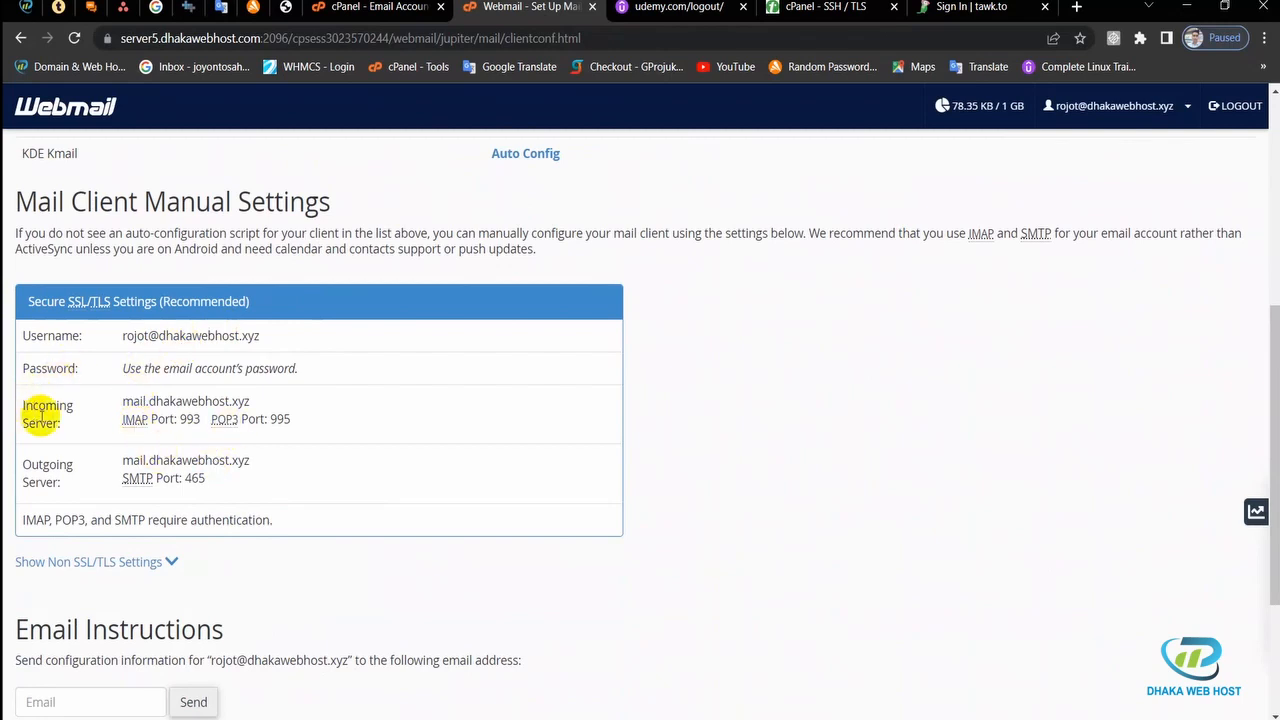
drag(38, 406, 263, 407)
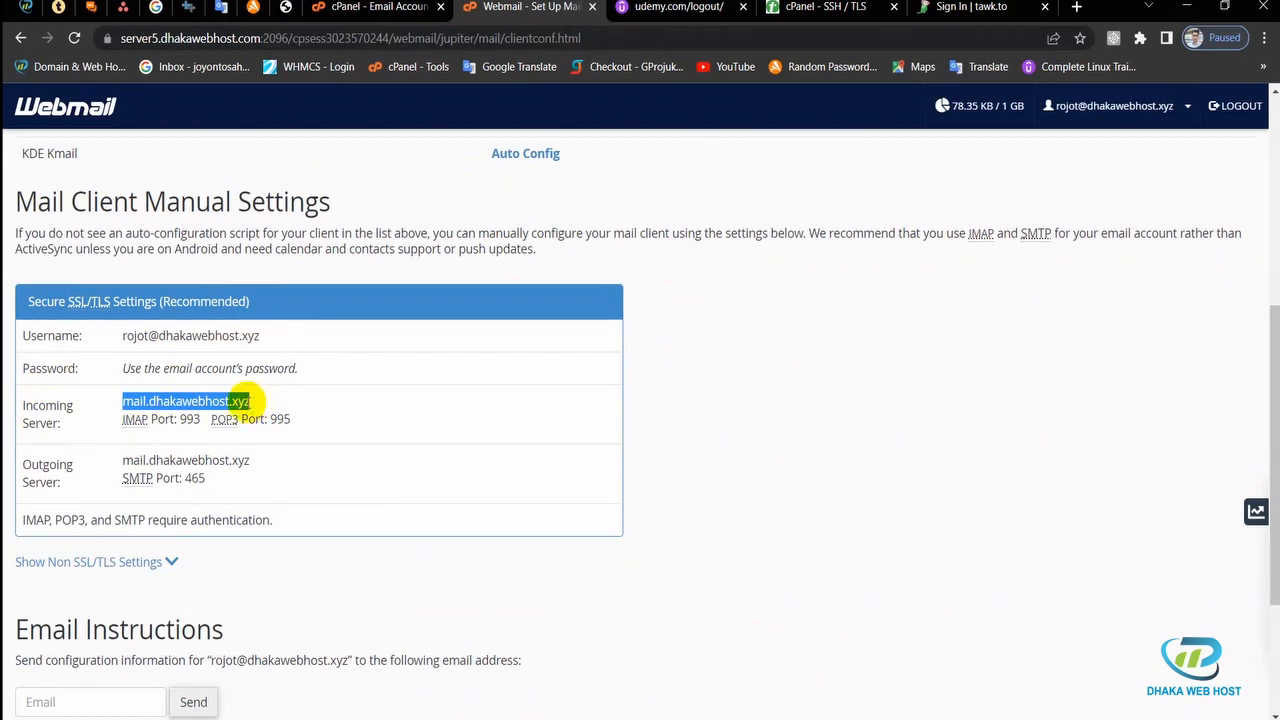
click(251, 407)
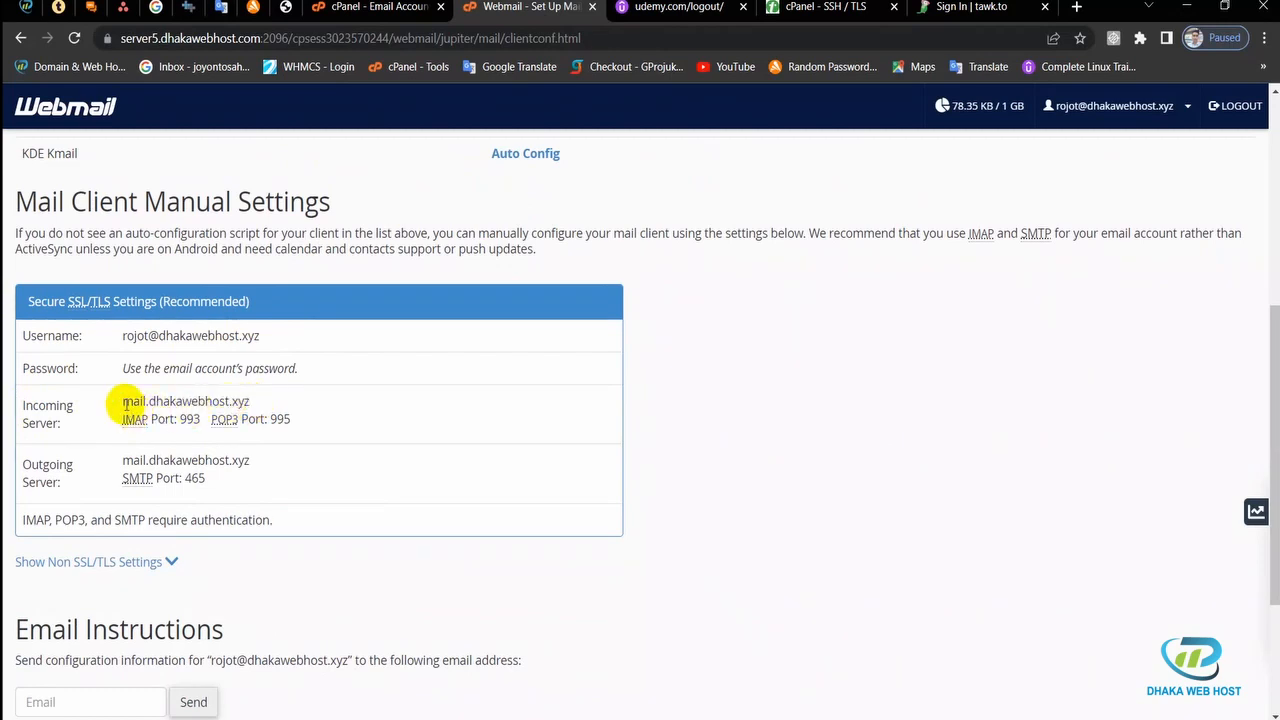
drag(149, 404, 258, 410)
click(216, 402)
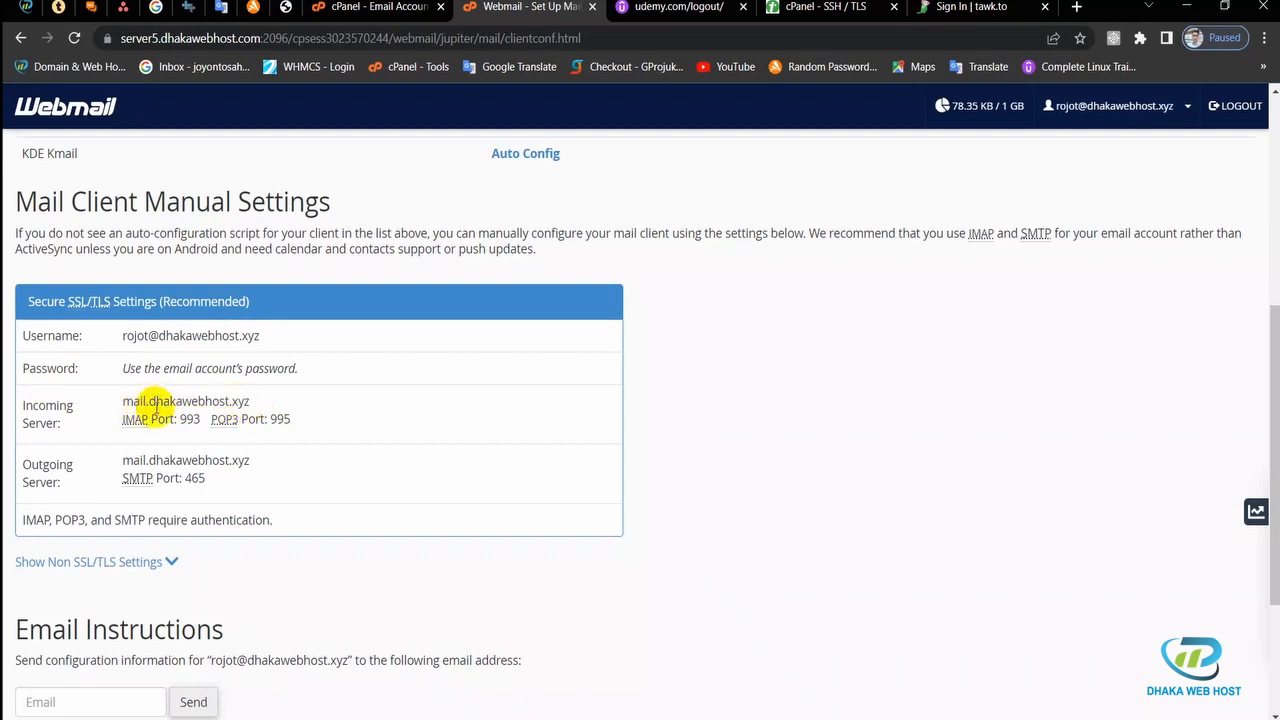
drag(153, 403, 240, 401)
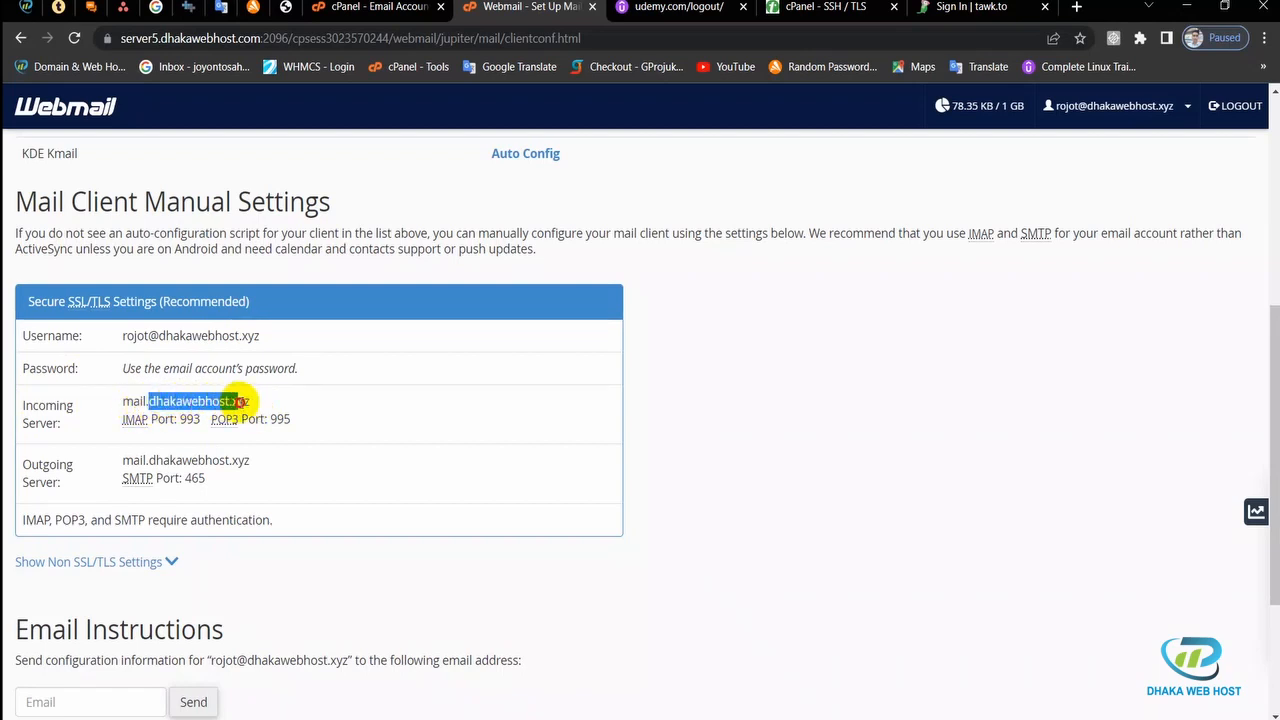
click(277, 408)
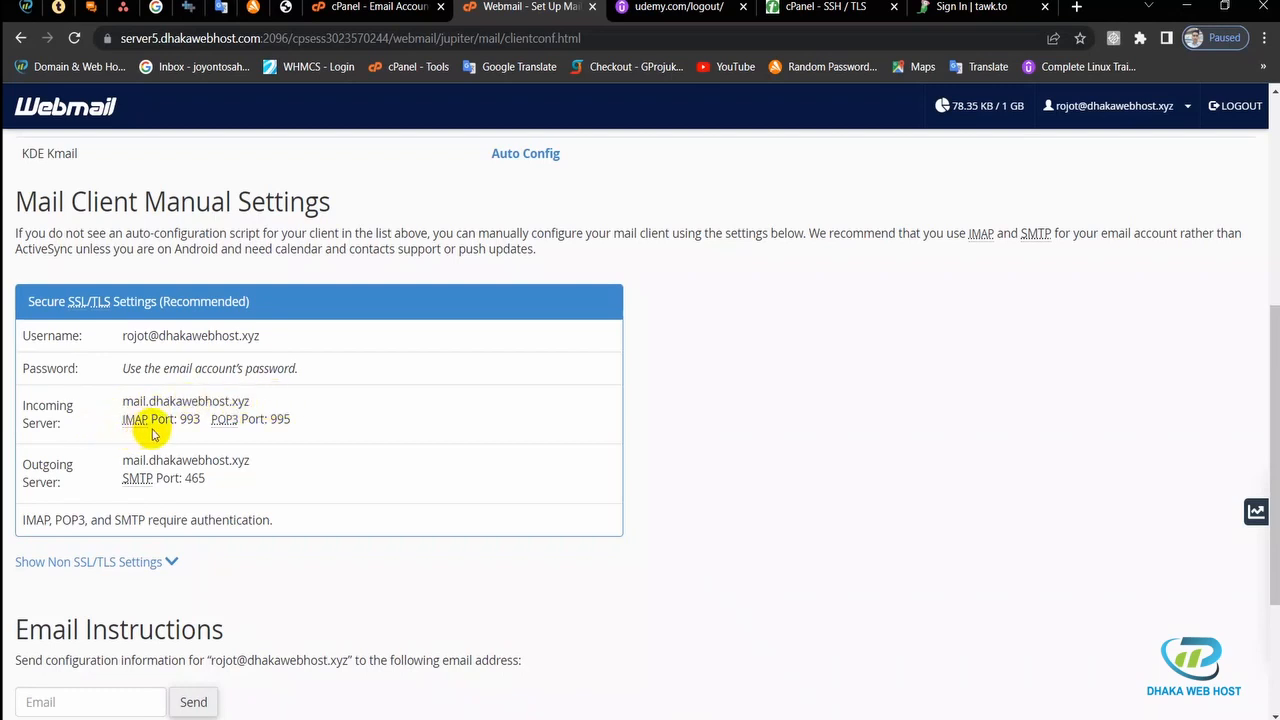
drag(201, 420, 129, 420)
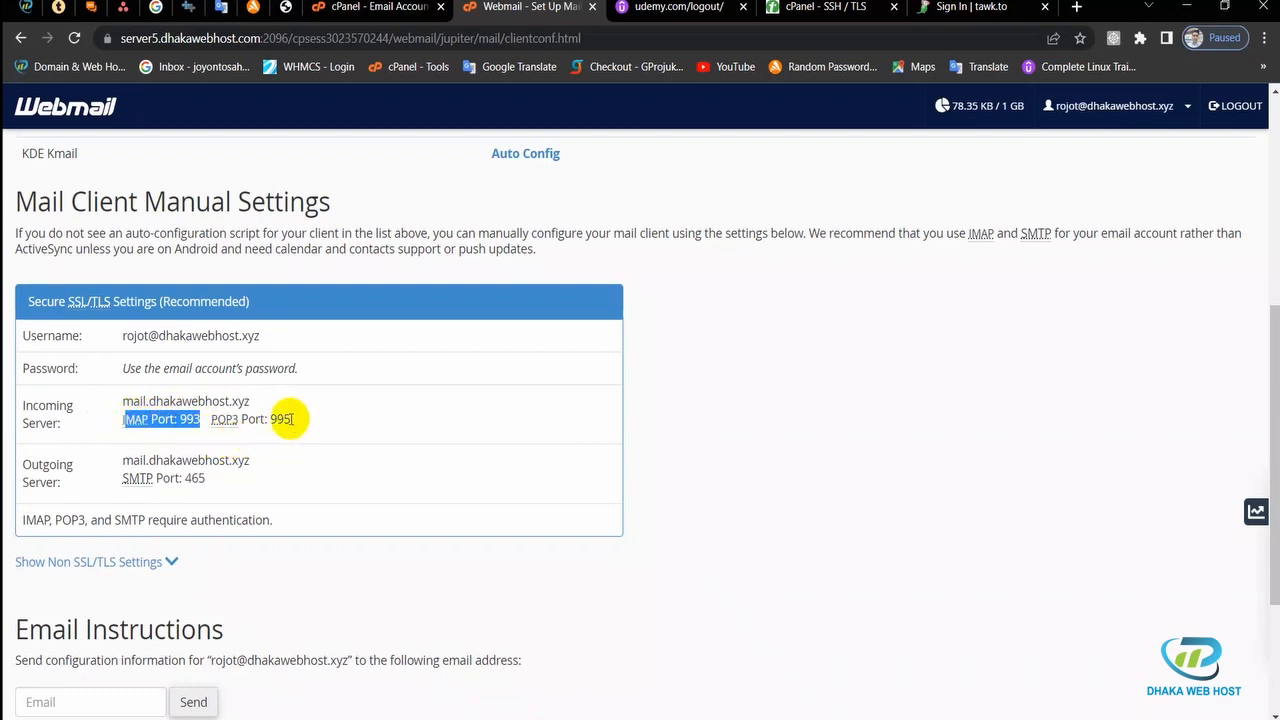
drag(292, 424, 214, 428)
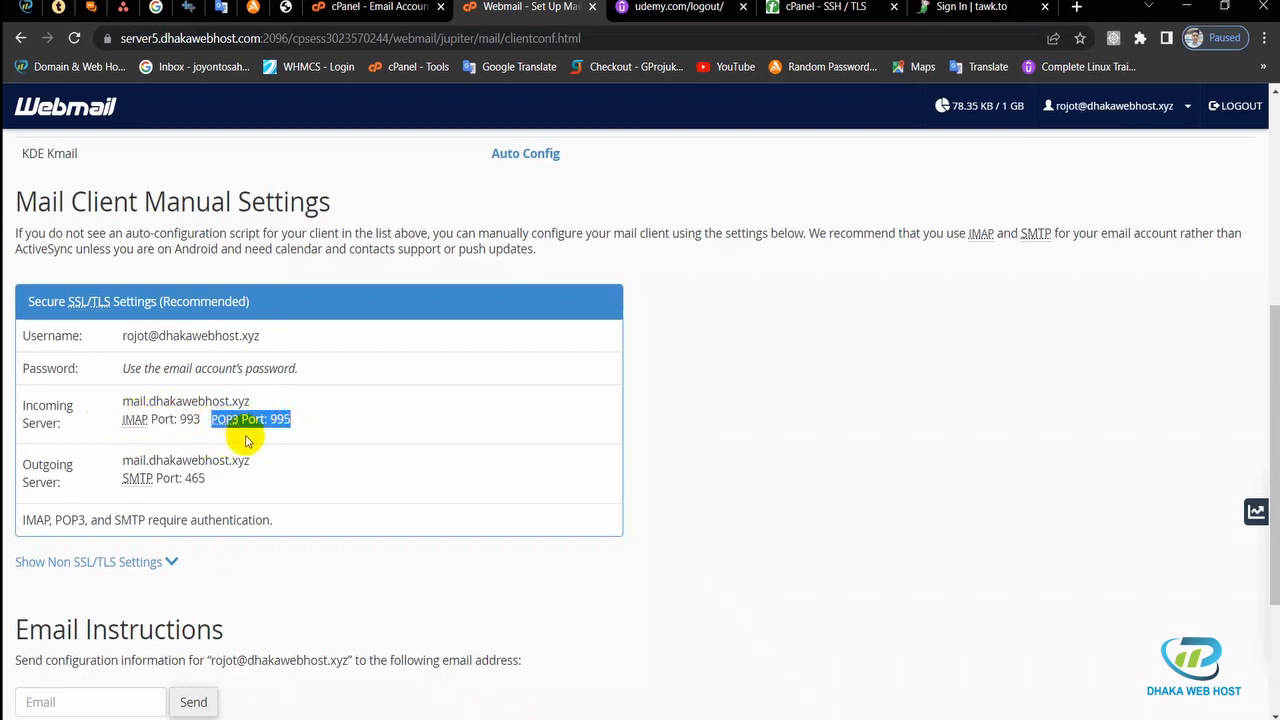
click(287, 422)
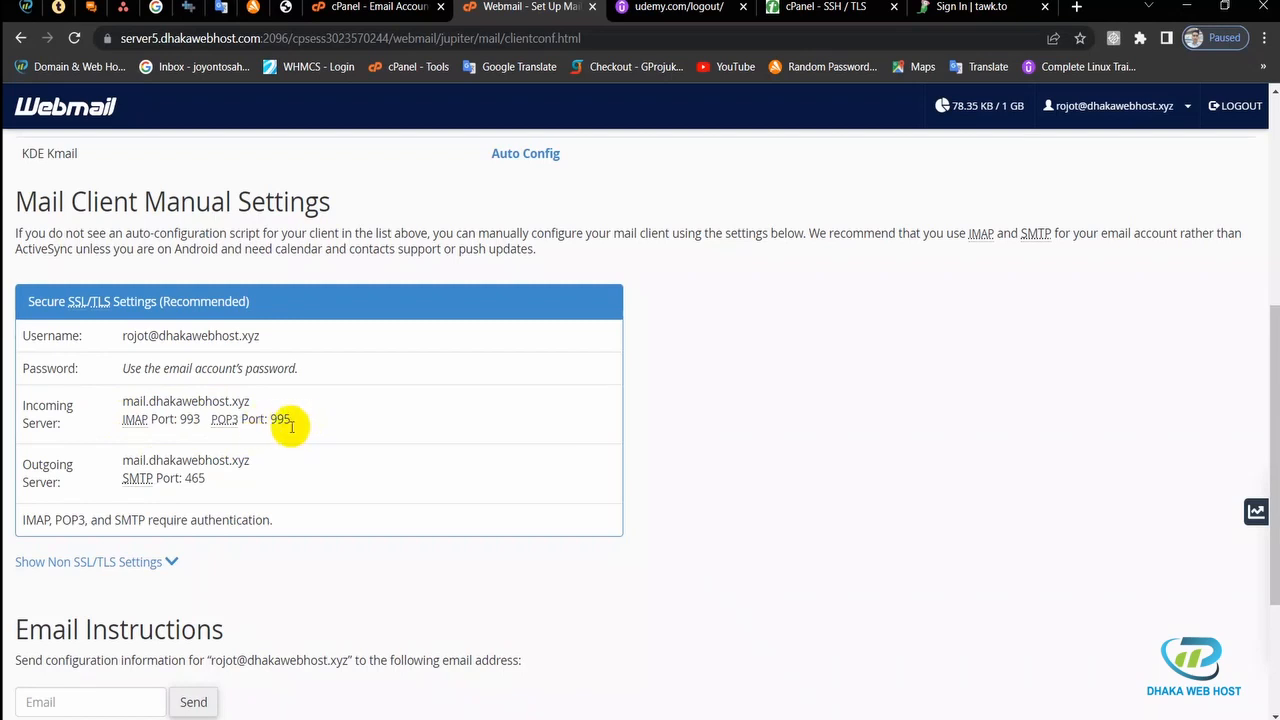
Step: Reveal the non-SSL settings with POP3 port 110, then return to Gmail's add-account window
scroll(320, 400, down, 1)
scroll(320, 400, down, 3)
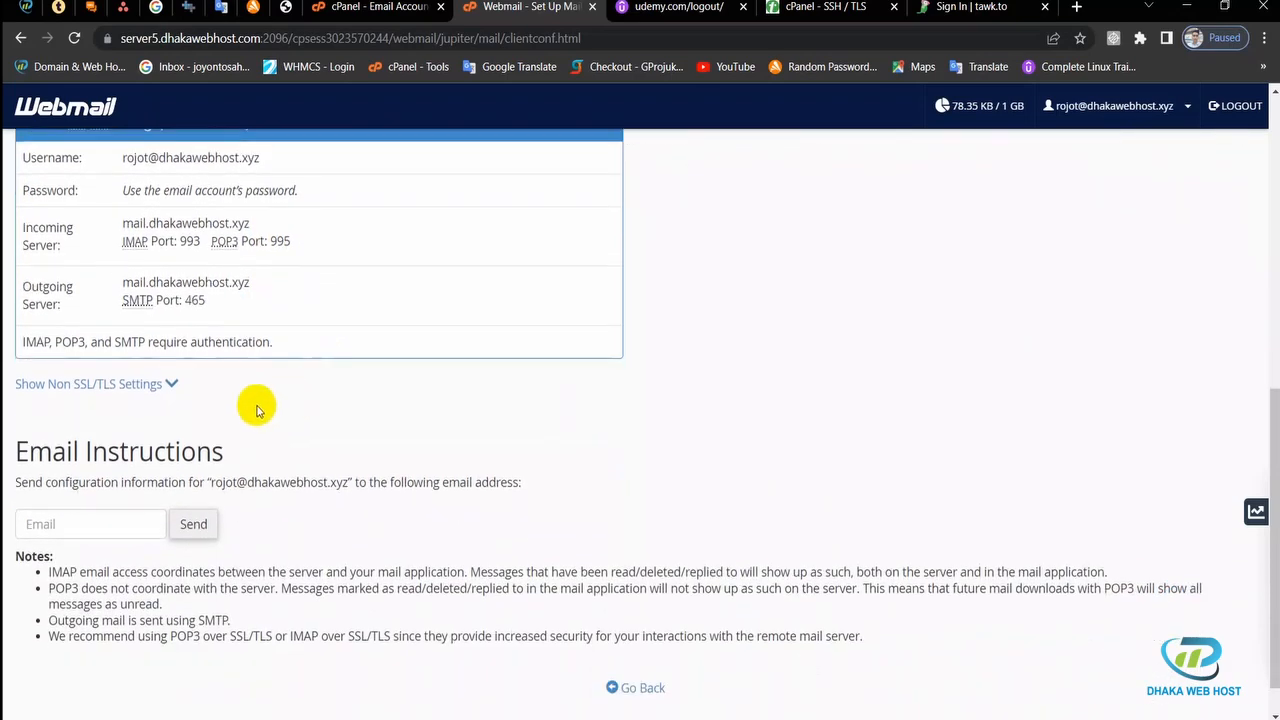
click(166, 385)
scroll(306, 405, down, 4)
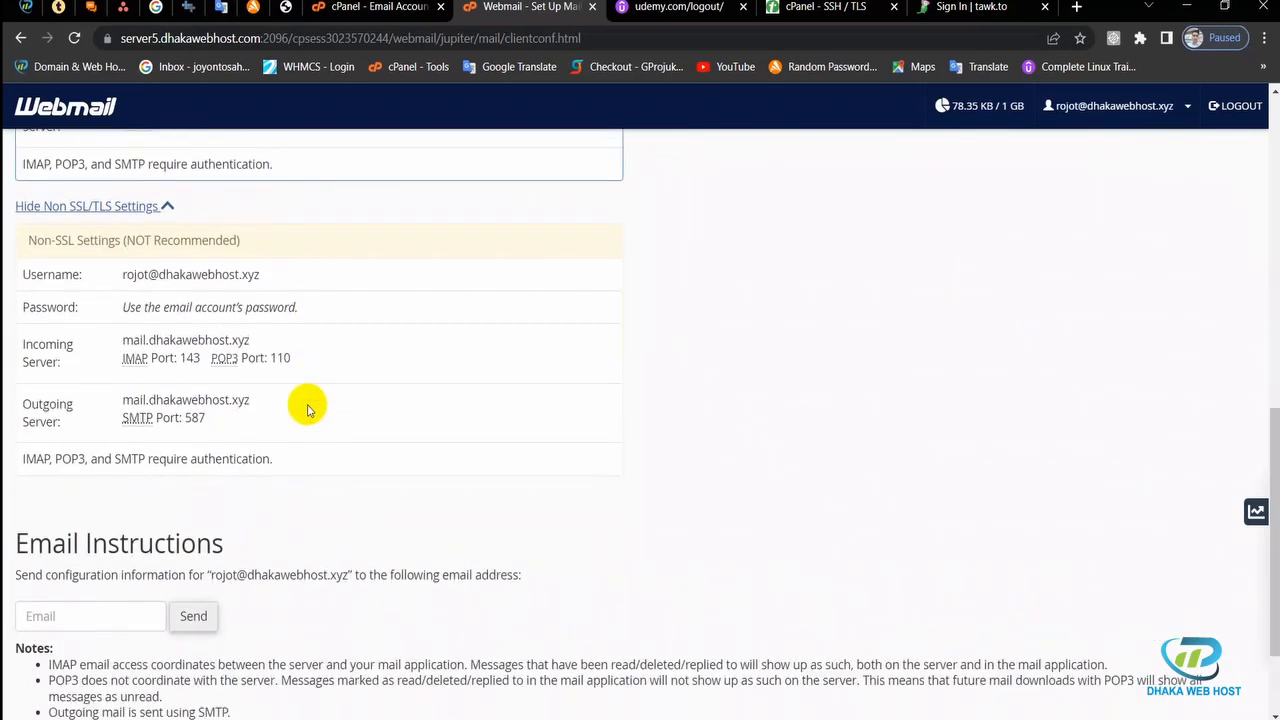
scroll(306, 403, up, 2)
drag(121, 363, 287, 497)
click(287, 497)
scroll(286, 457, up, 4)
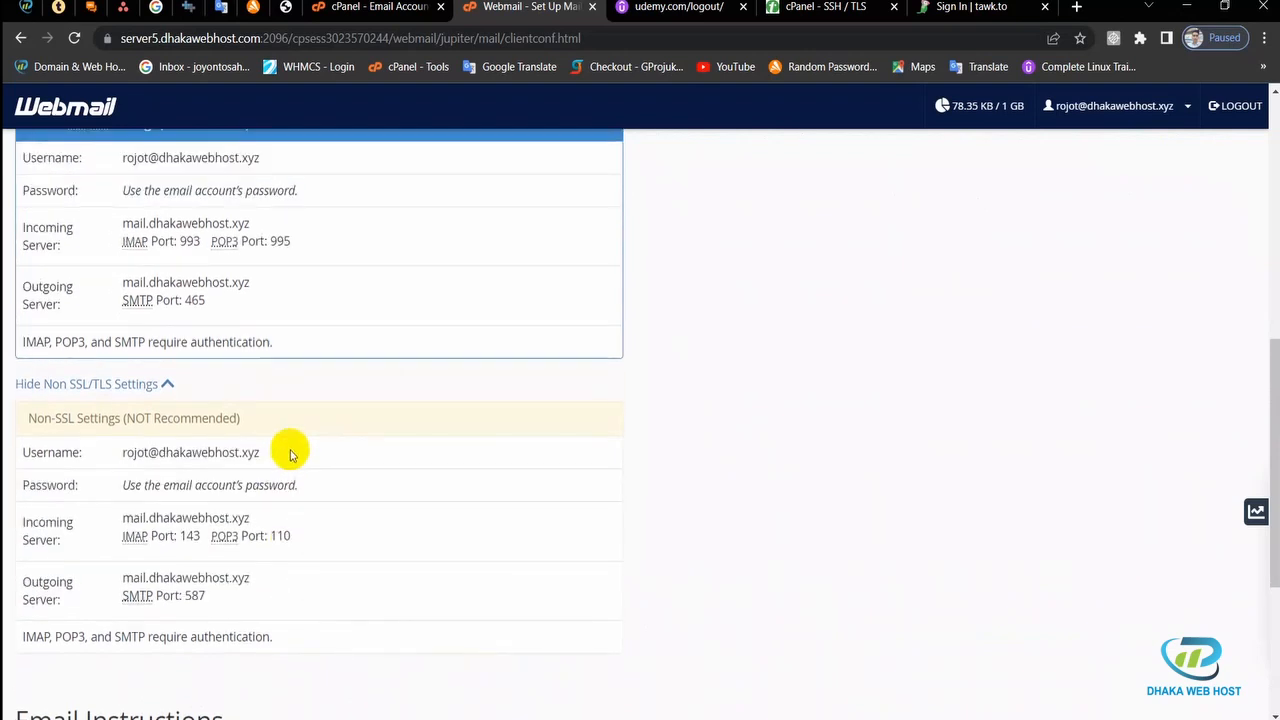
scroll(289, 452, up, 2)
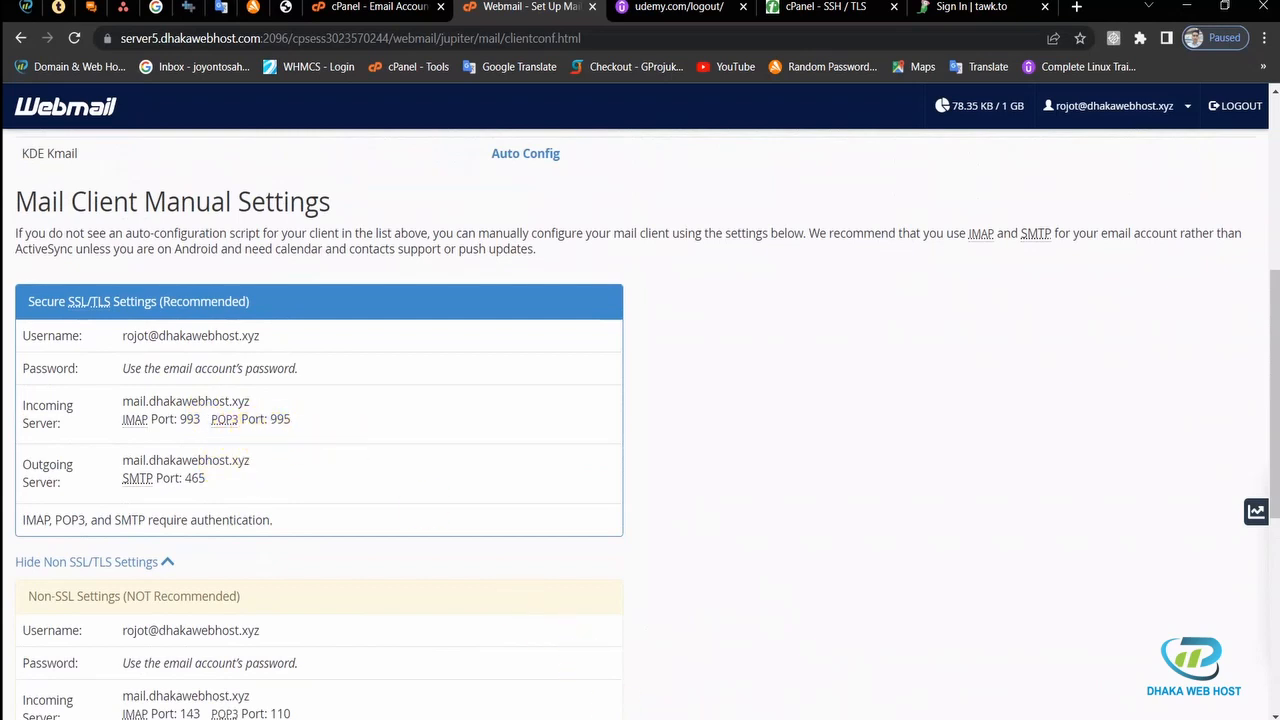
click(712, 655)
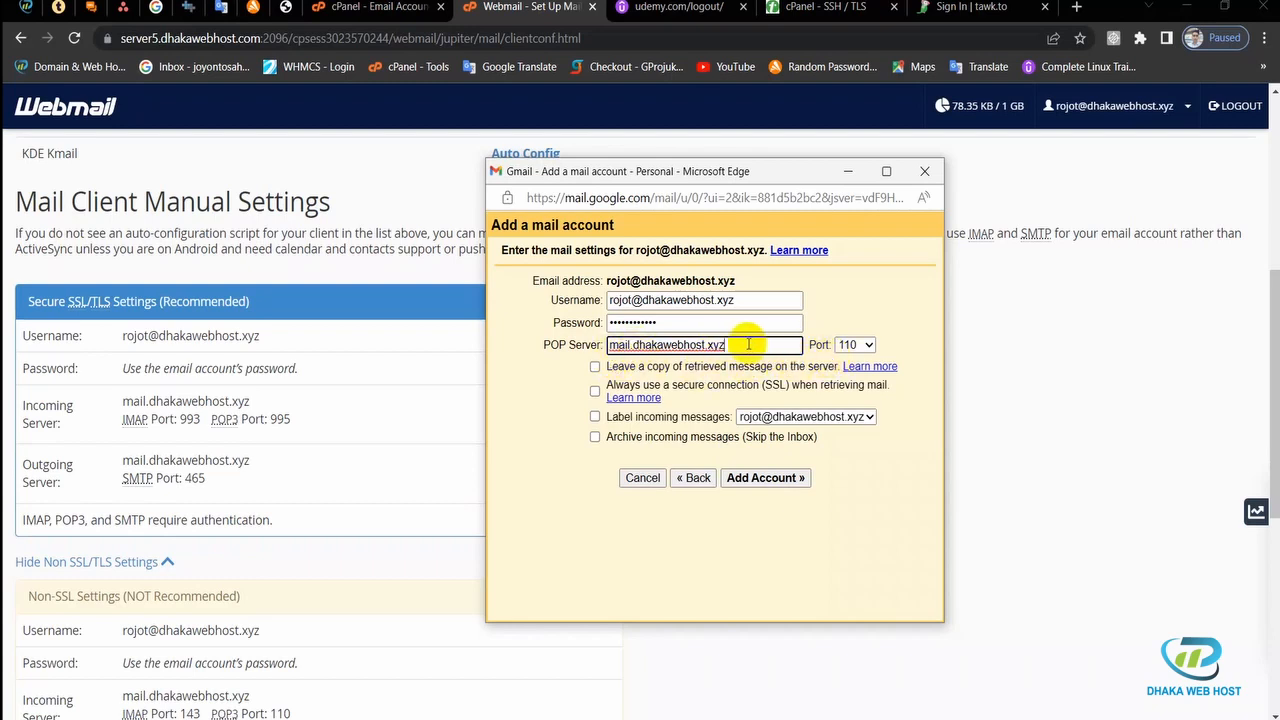
Step: Set the POP port to 995, leave copies on the server, and always use SSL
click(868, 346)
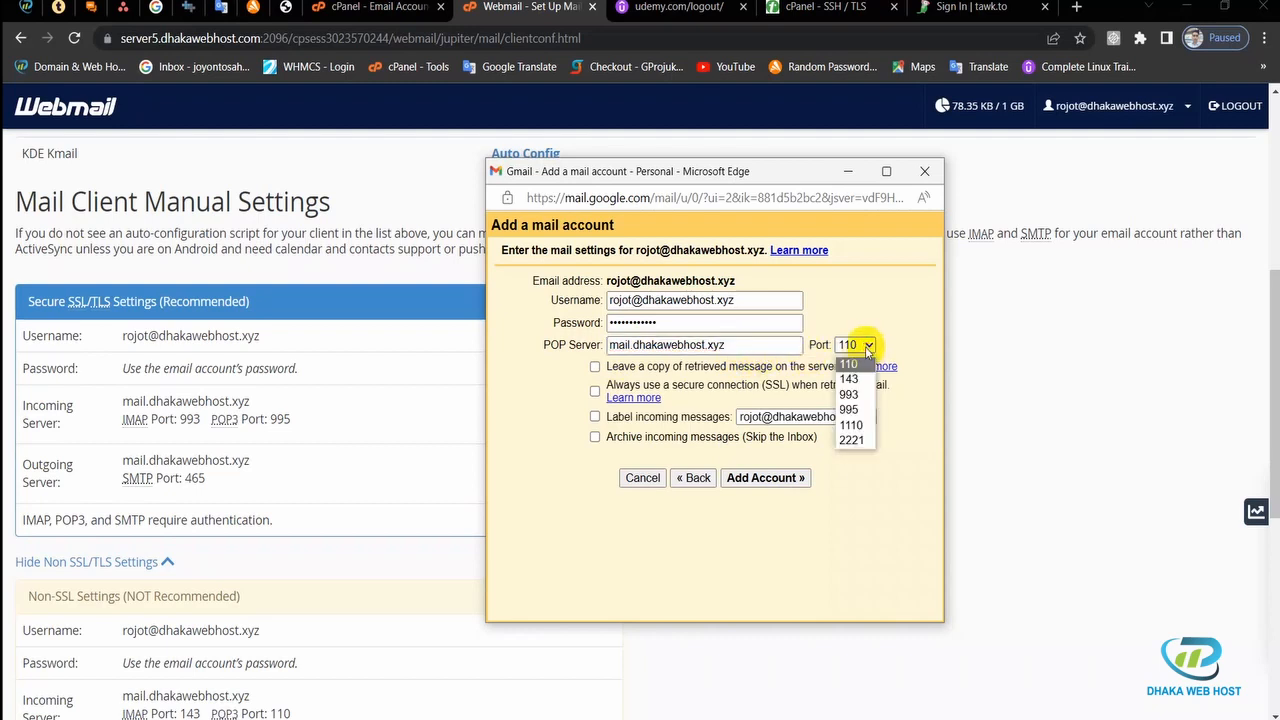
click(862, 411)
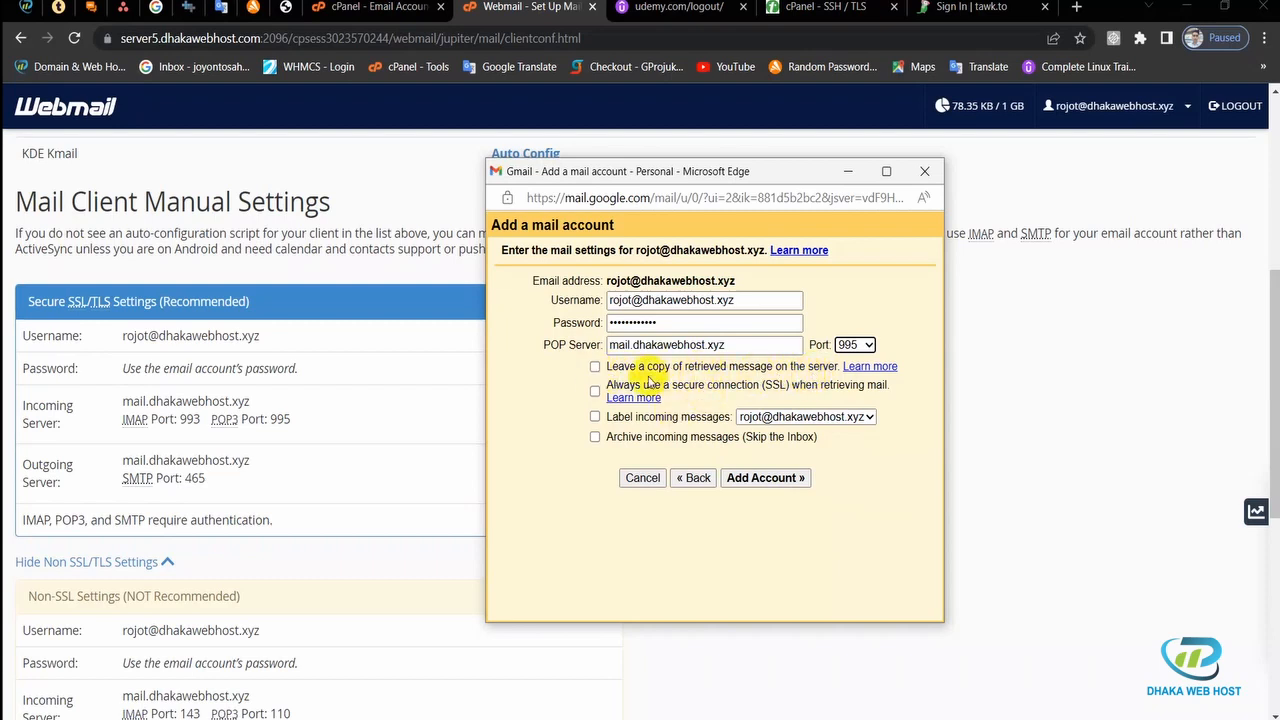
click(595, 368)
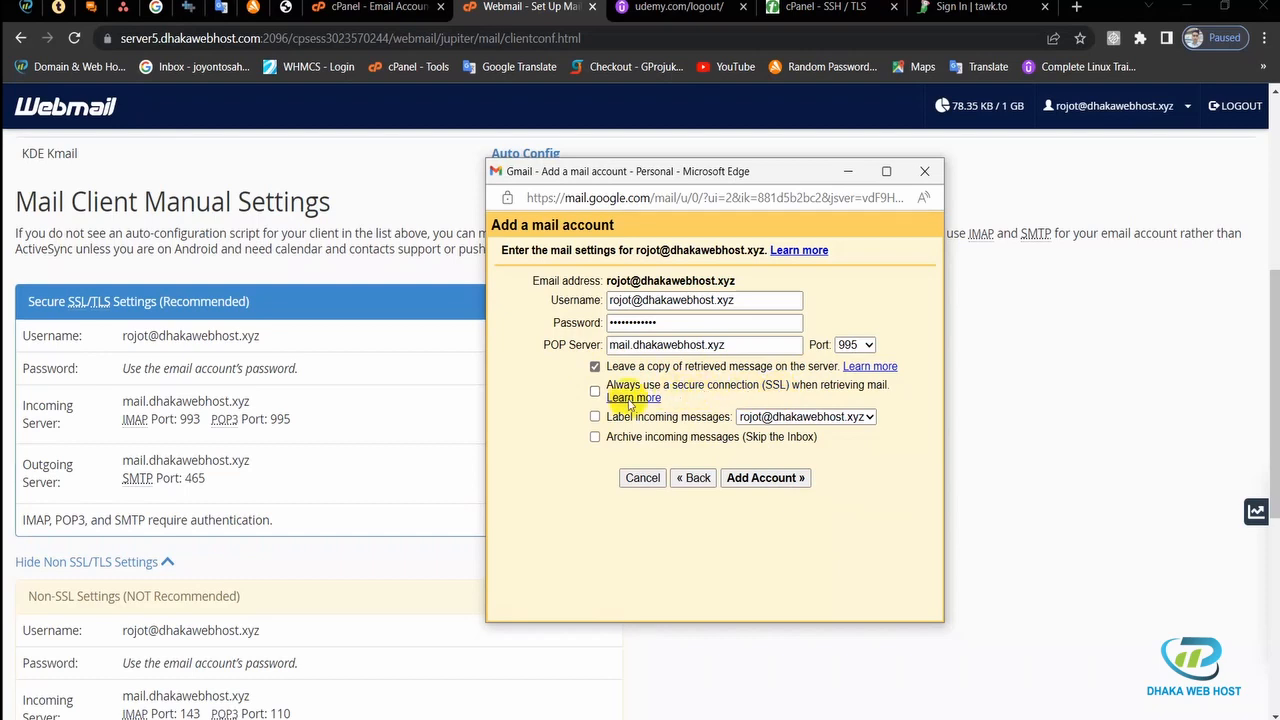
click(595, 392)
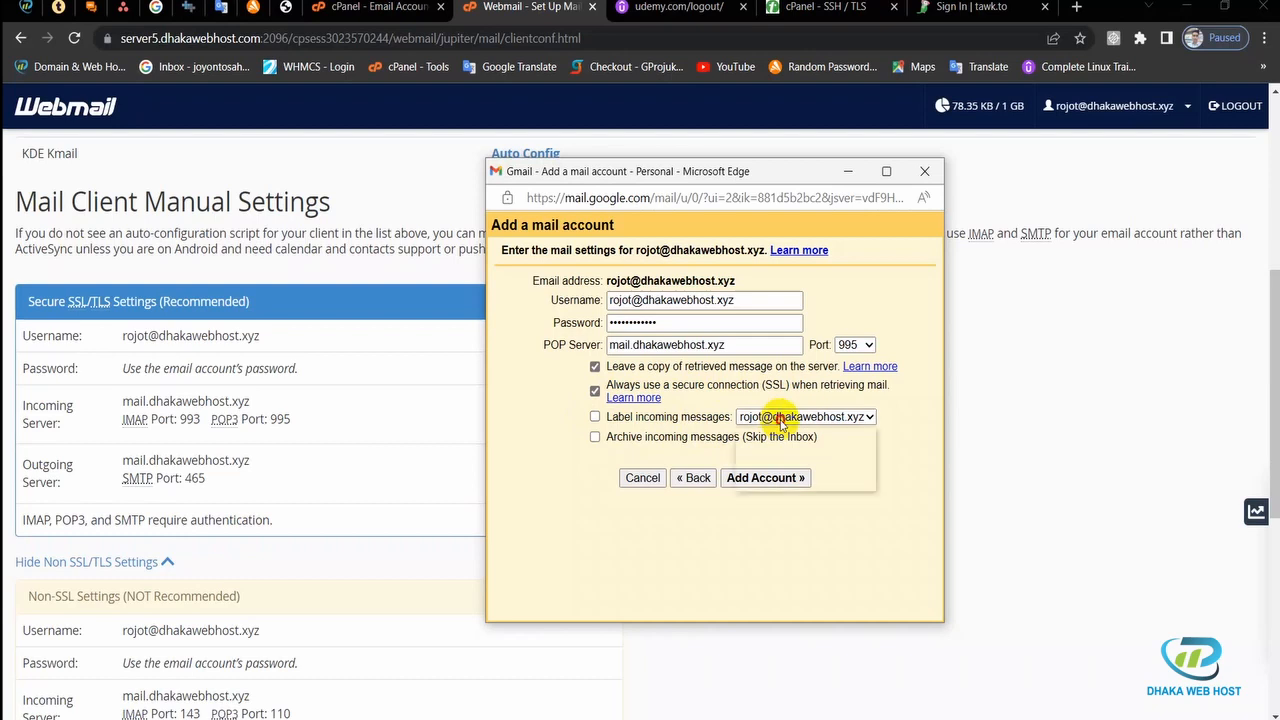
Step: Label incoming messages with the domain address and add the account
click(781, 419)
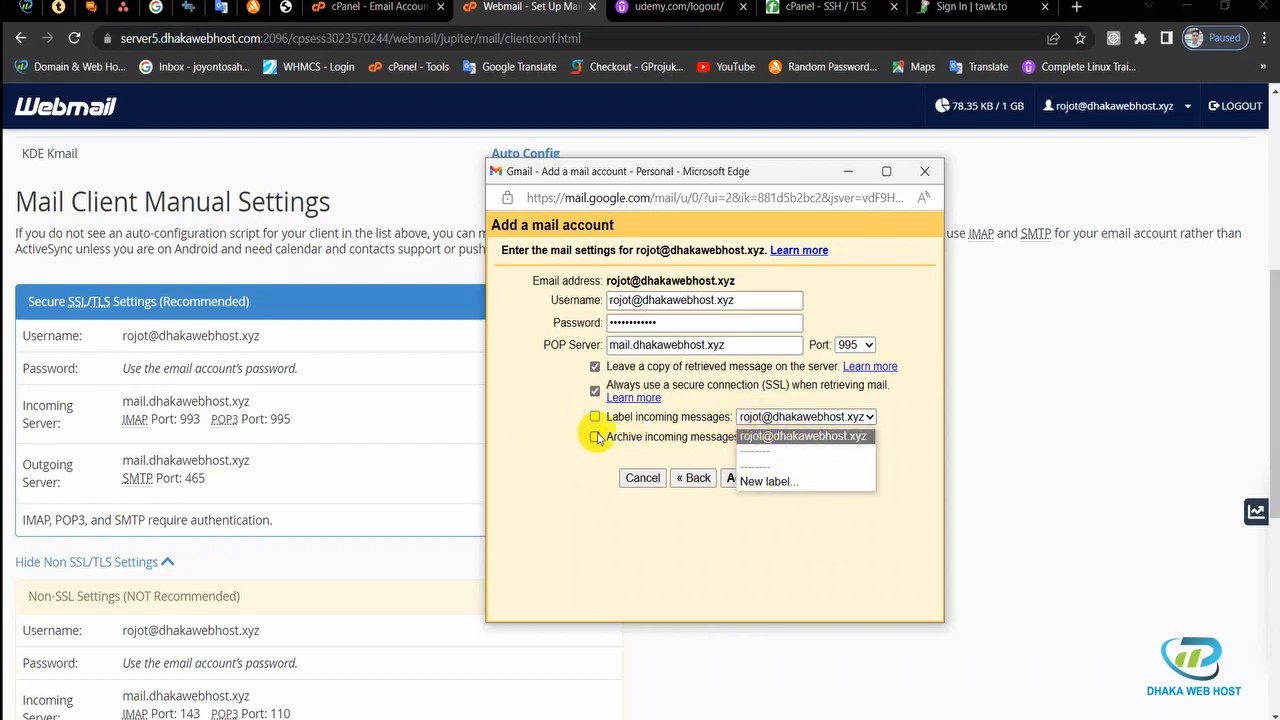
click(784, 423)
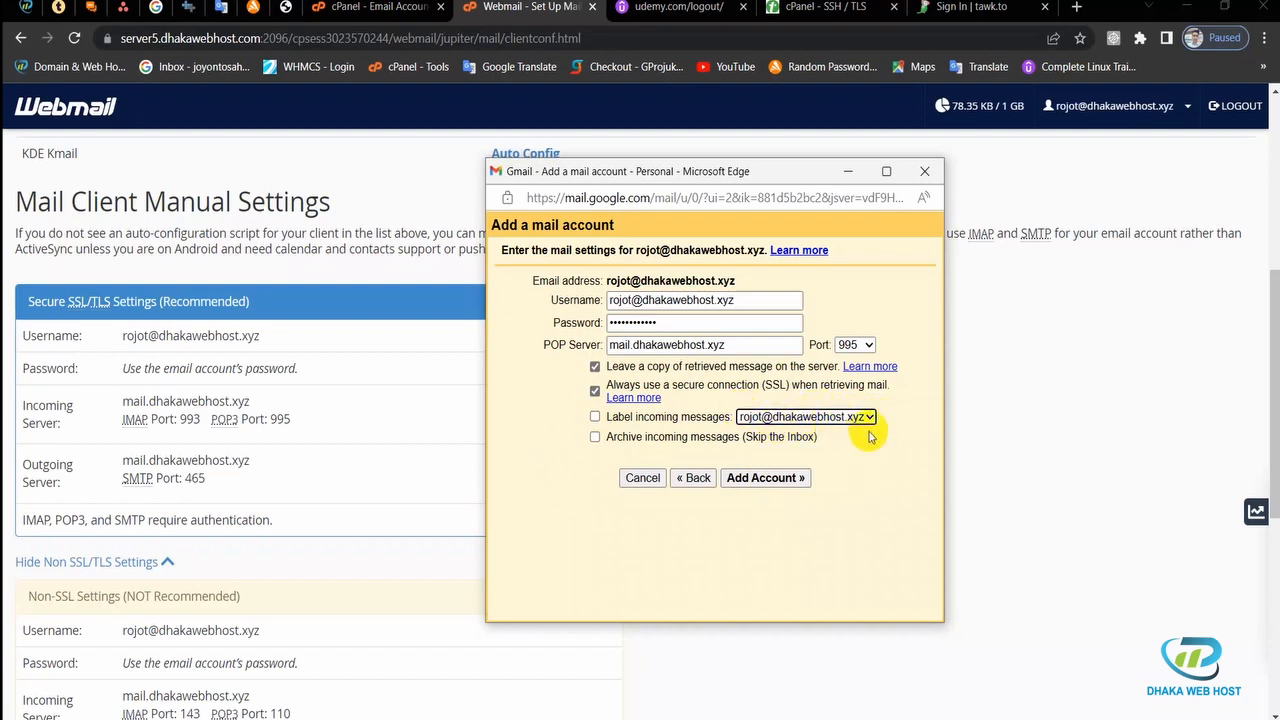
click(595, 417)
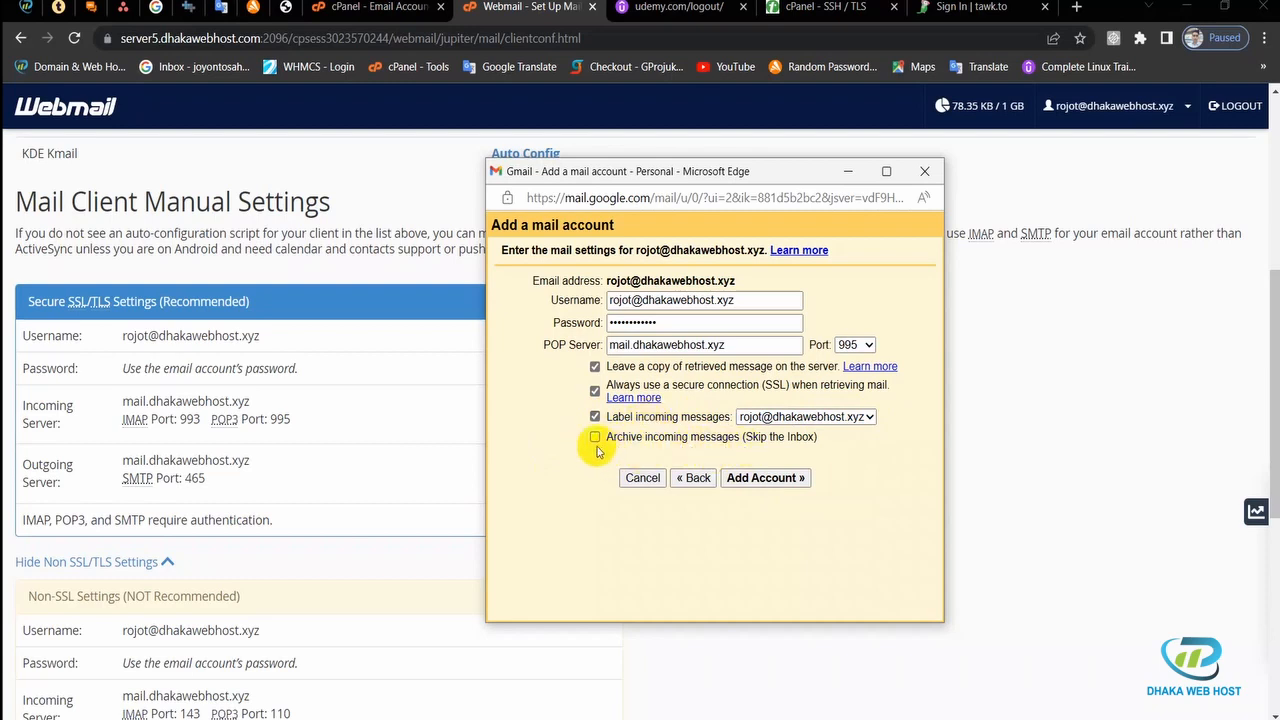
drag(599, 440, 740, 441)
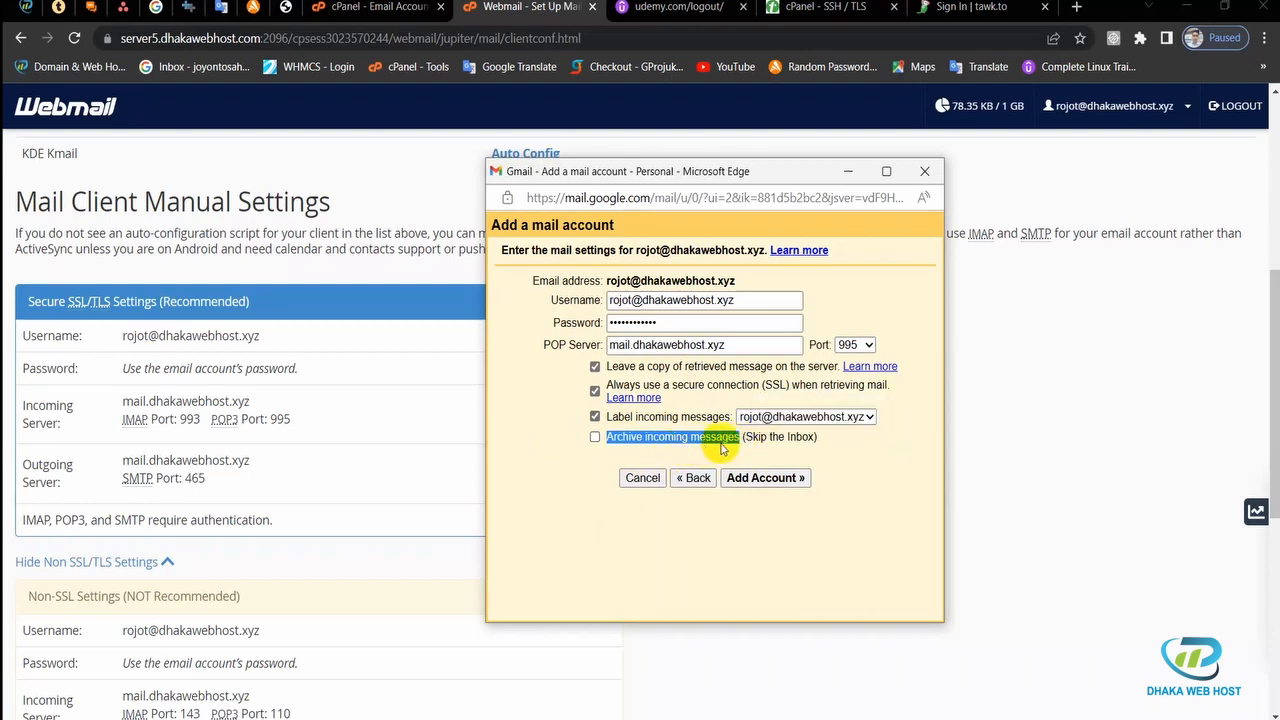
click(729, 443)
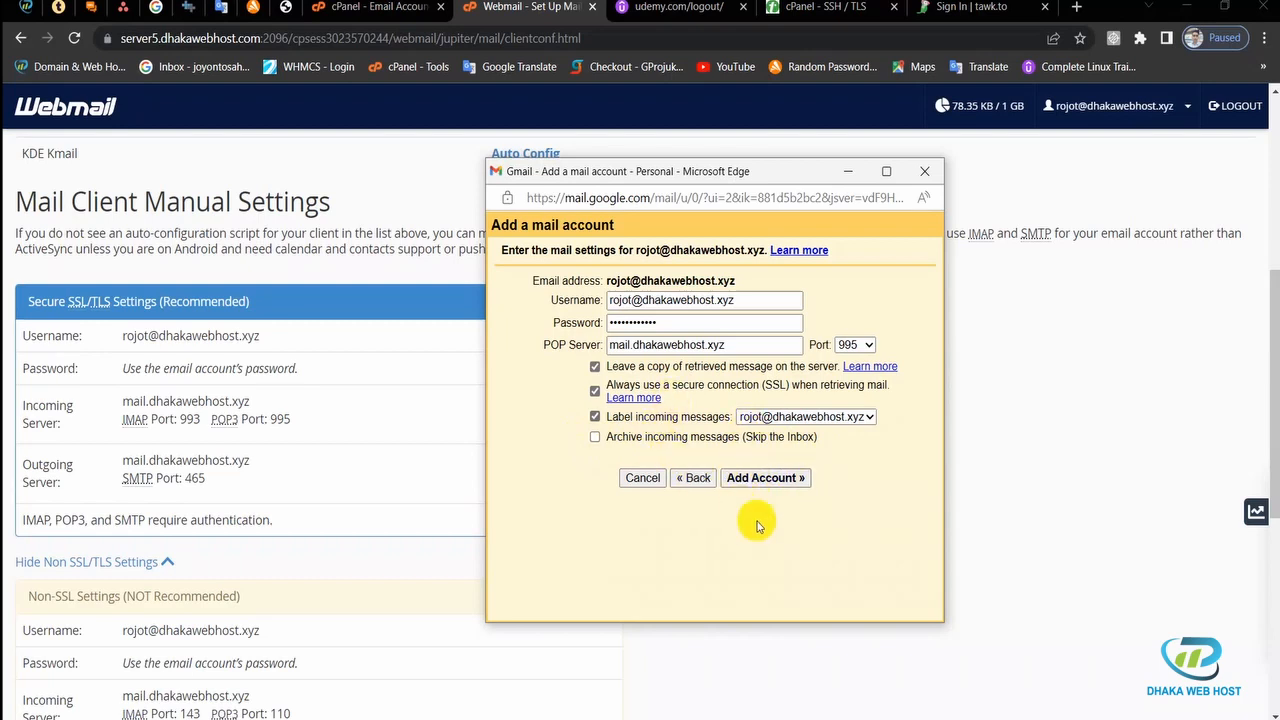
click(757, 479)
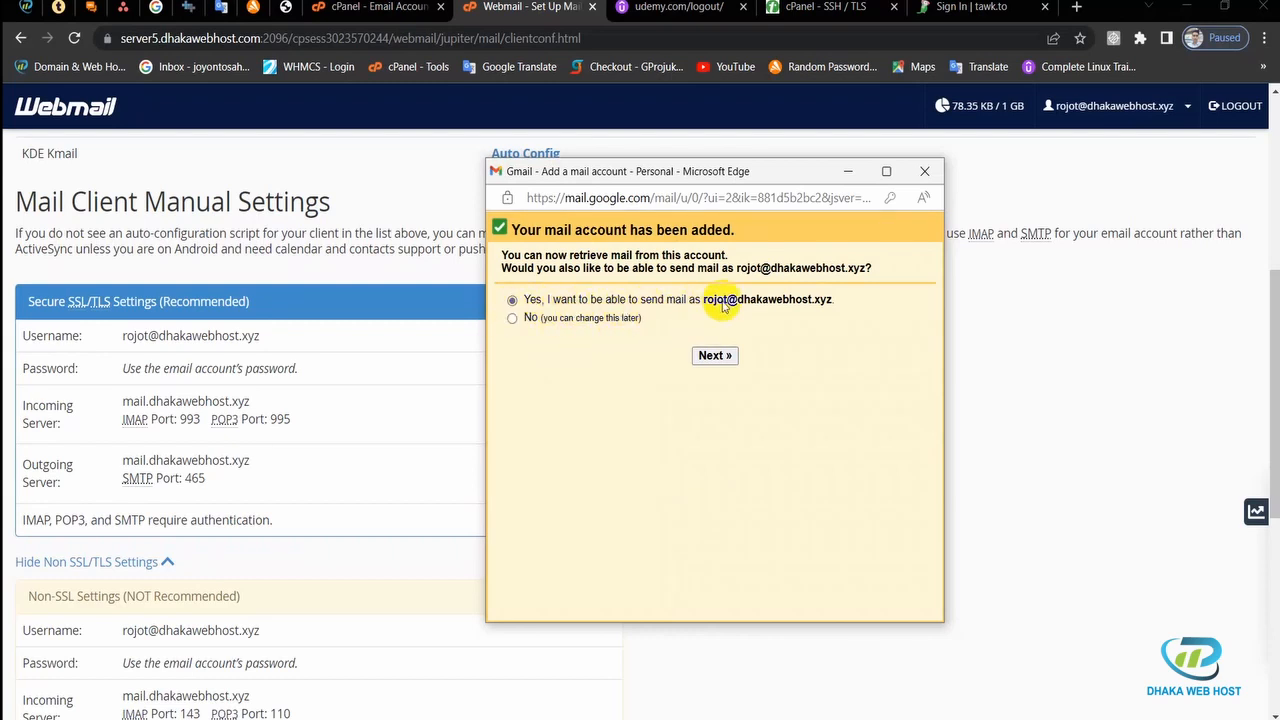
Step: Choose to send as the domain address, enter a new sender name, and reach SMTP settings
click(715, 362)
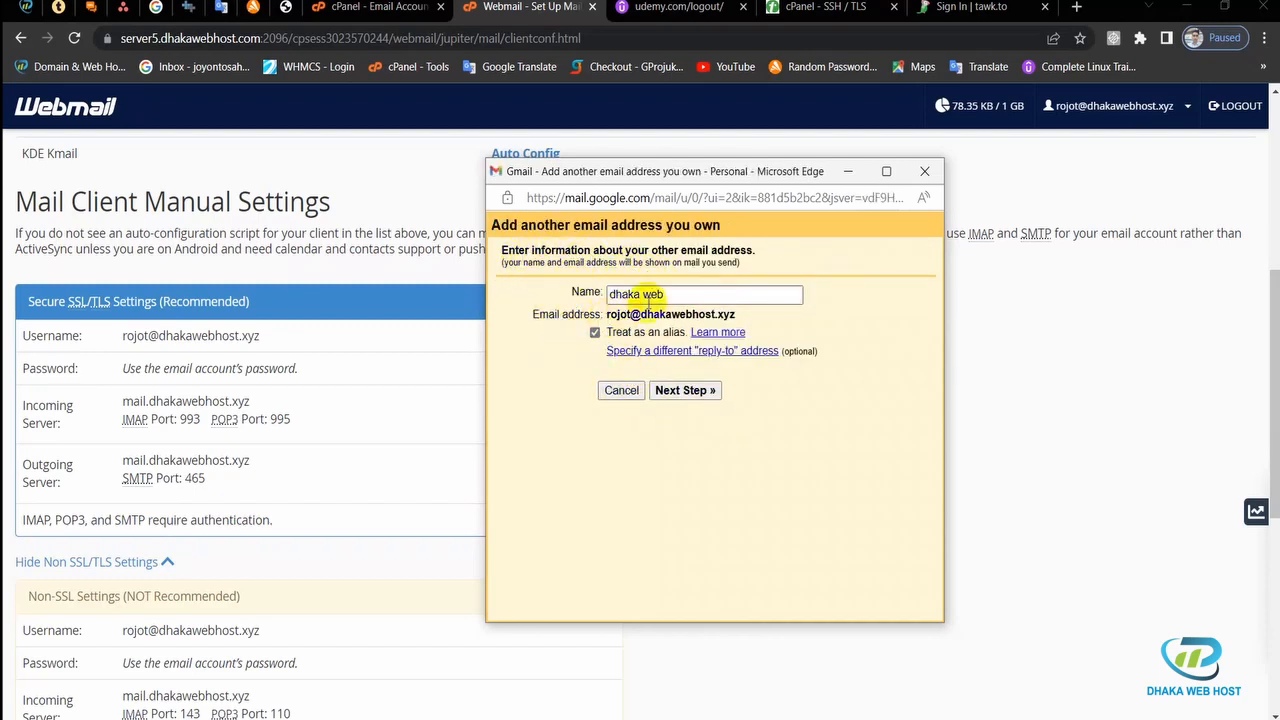
click(665, 294)
drag(665, 294, 598, 296)
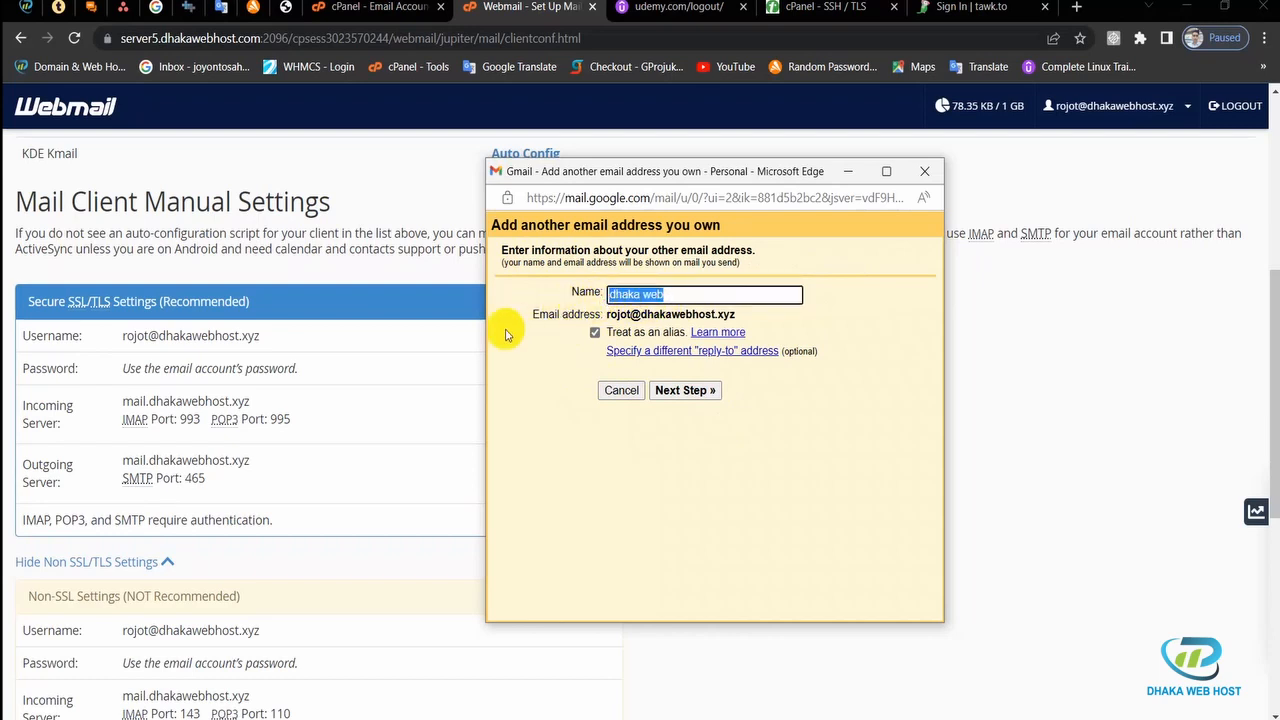
text(rojot)
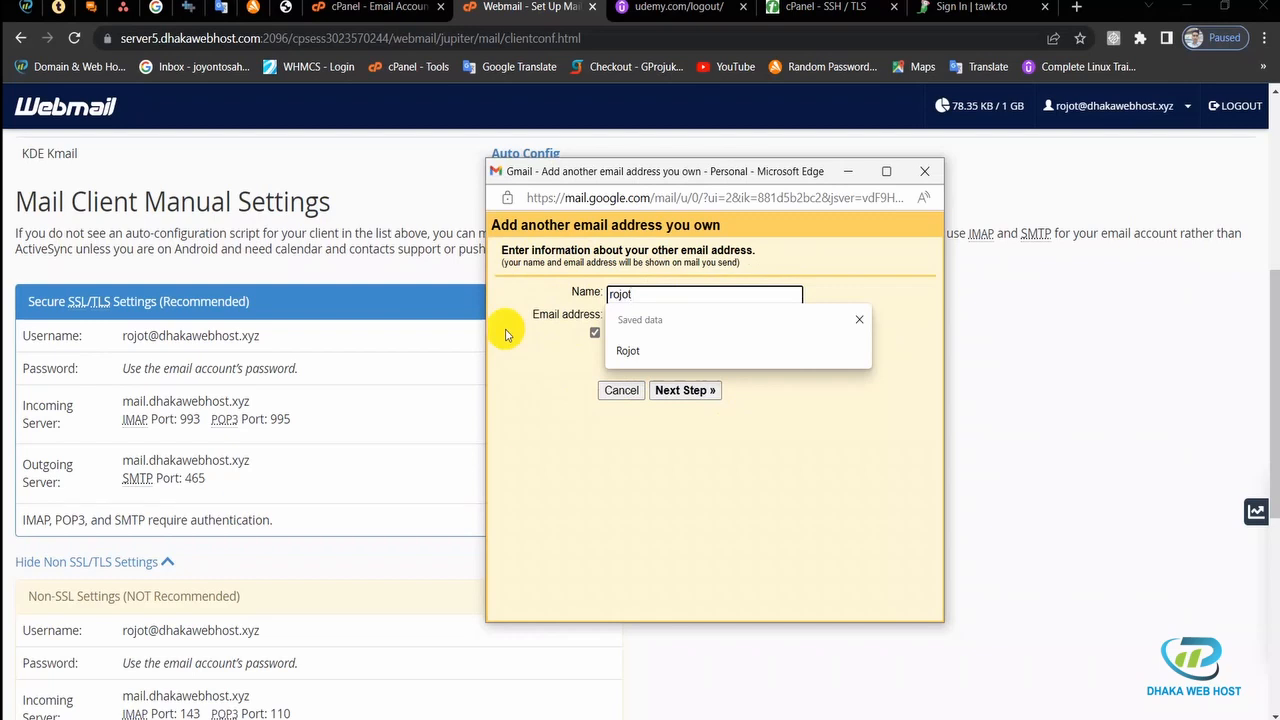
click(524, 366)
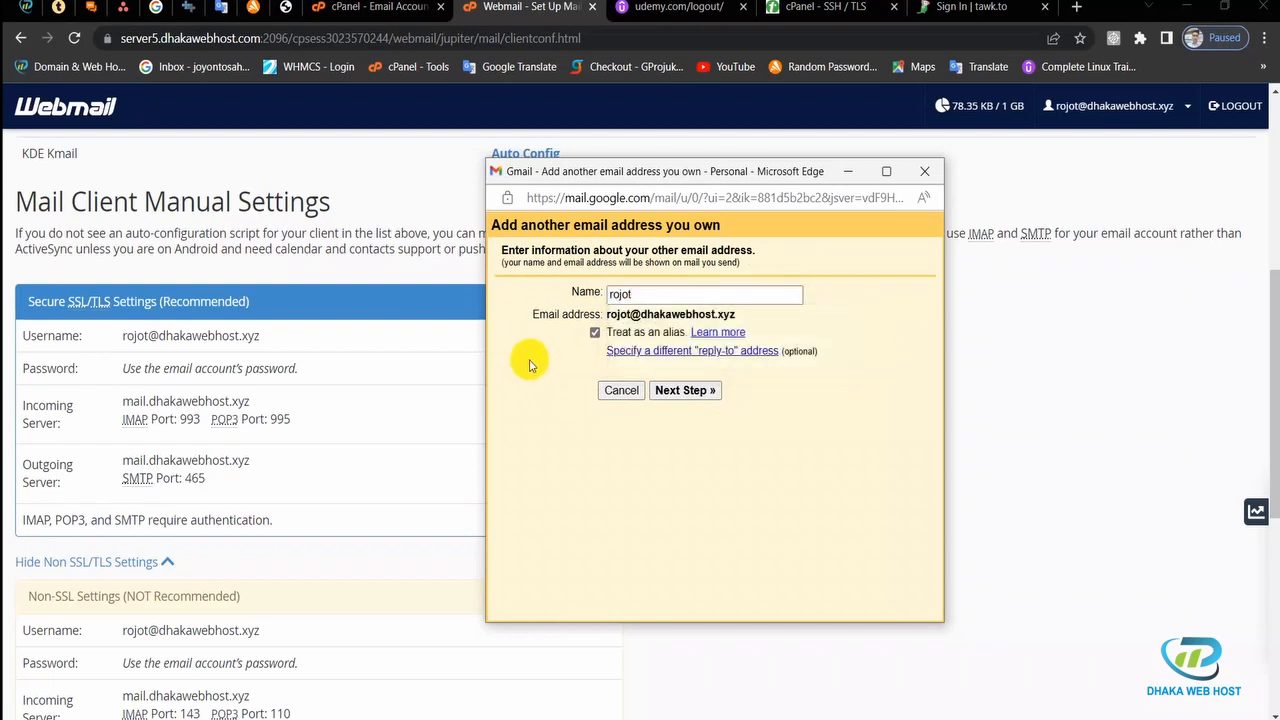
click(685, 396)
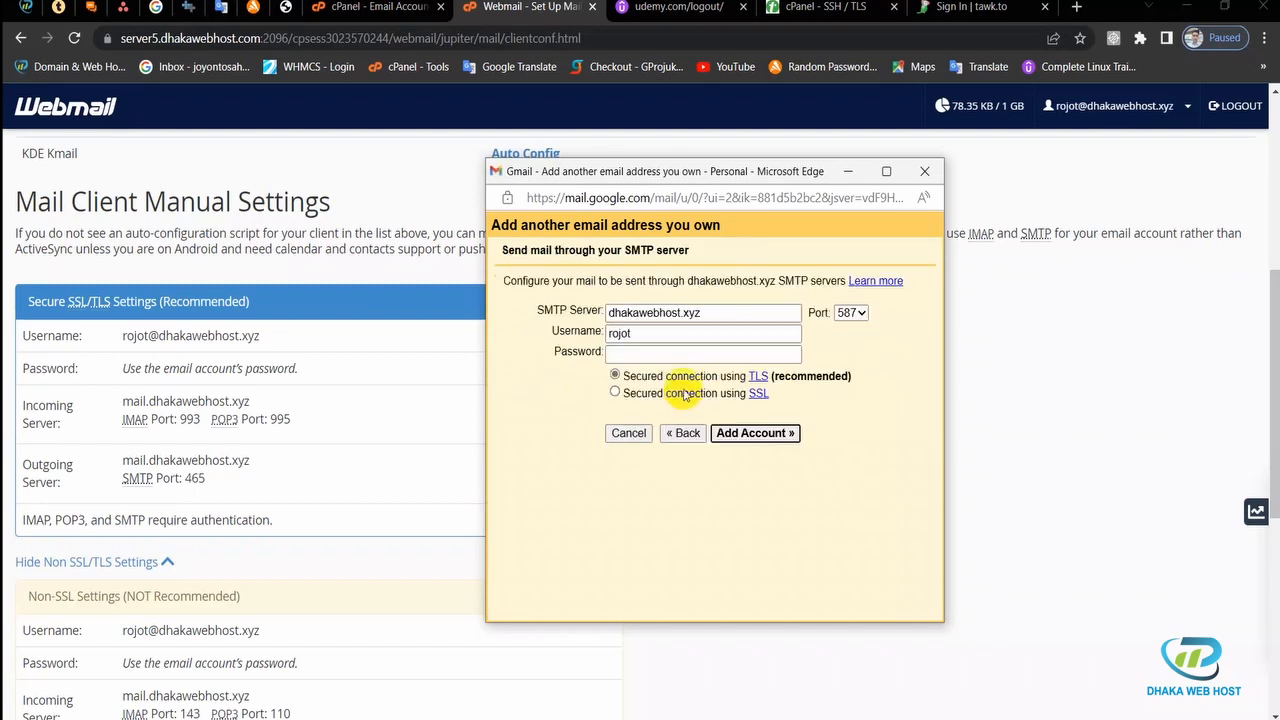
Step: Replace Gmail's SMTP server with mail.dhakawebhost.xyz, copied from the webmail settings
drag(628, 252, 698, 254)
click(628, 256)
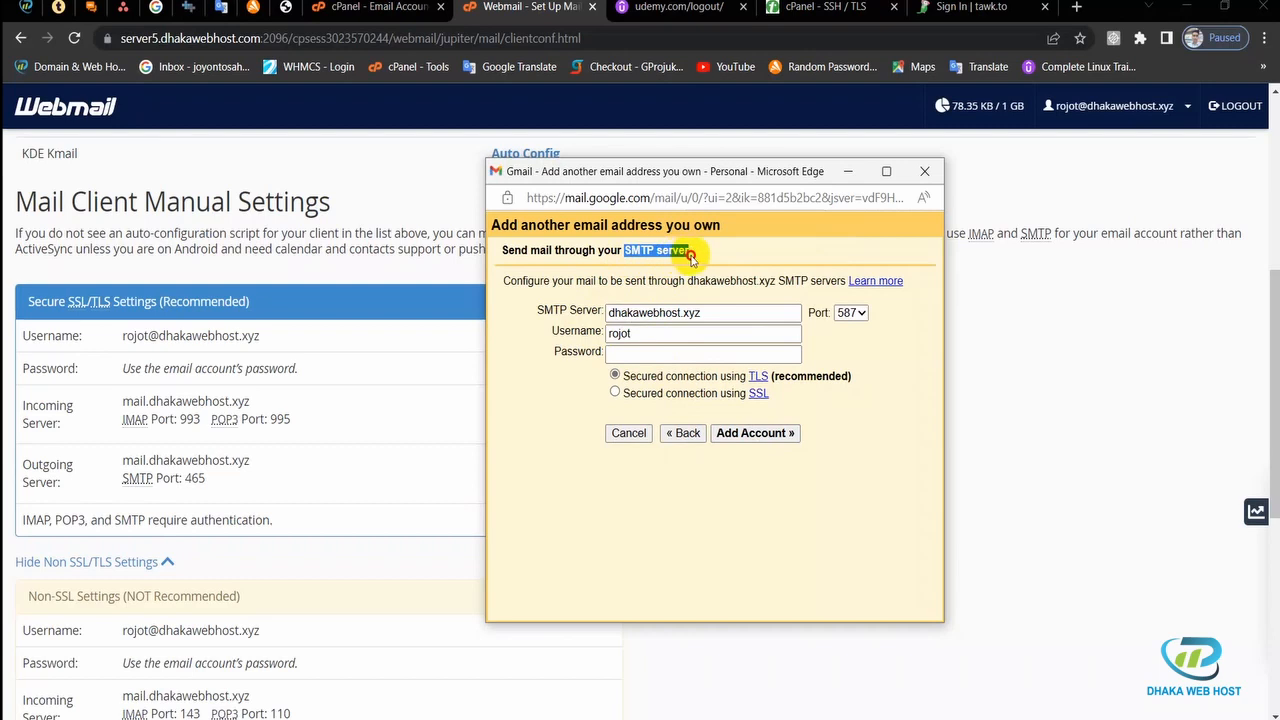
click(573, 381)
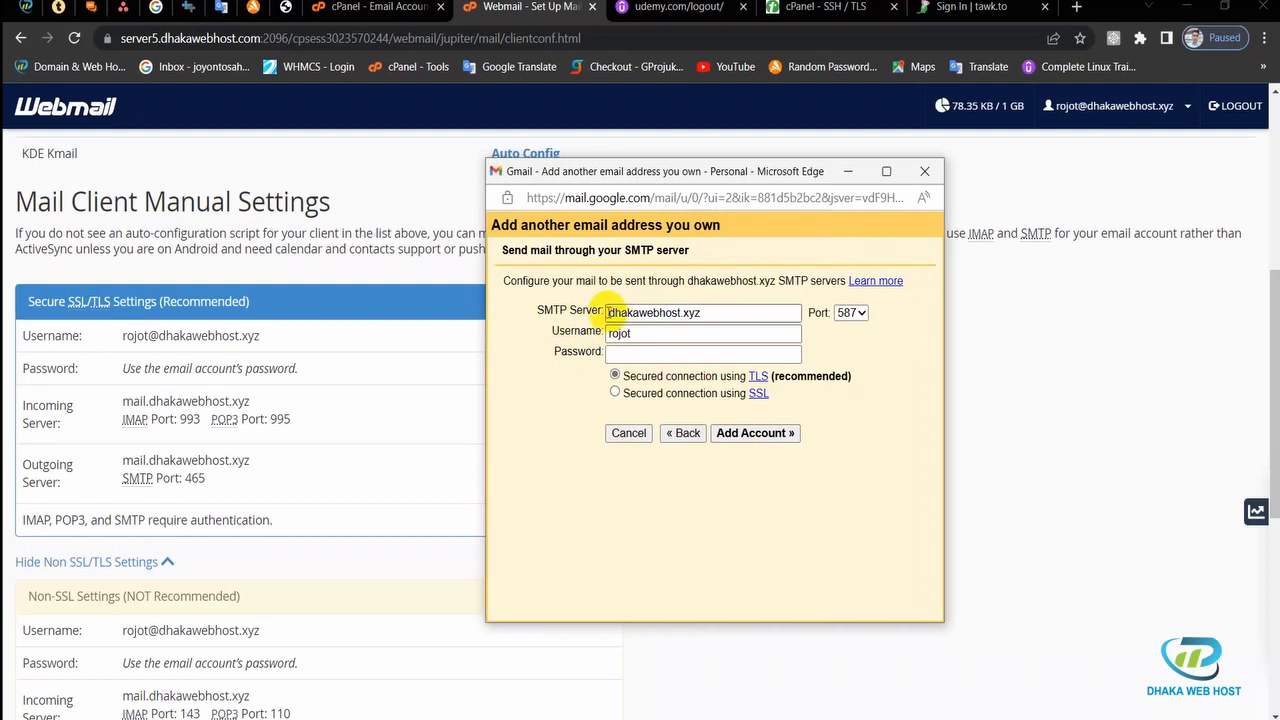
drag(605, 313, 717, 321)
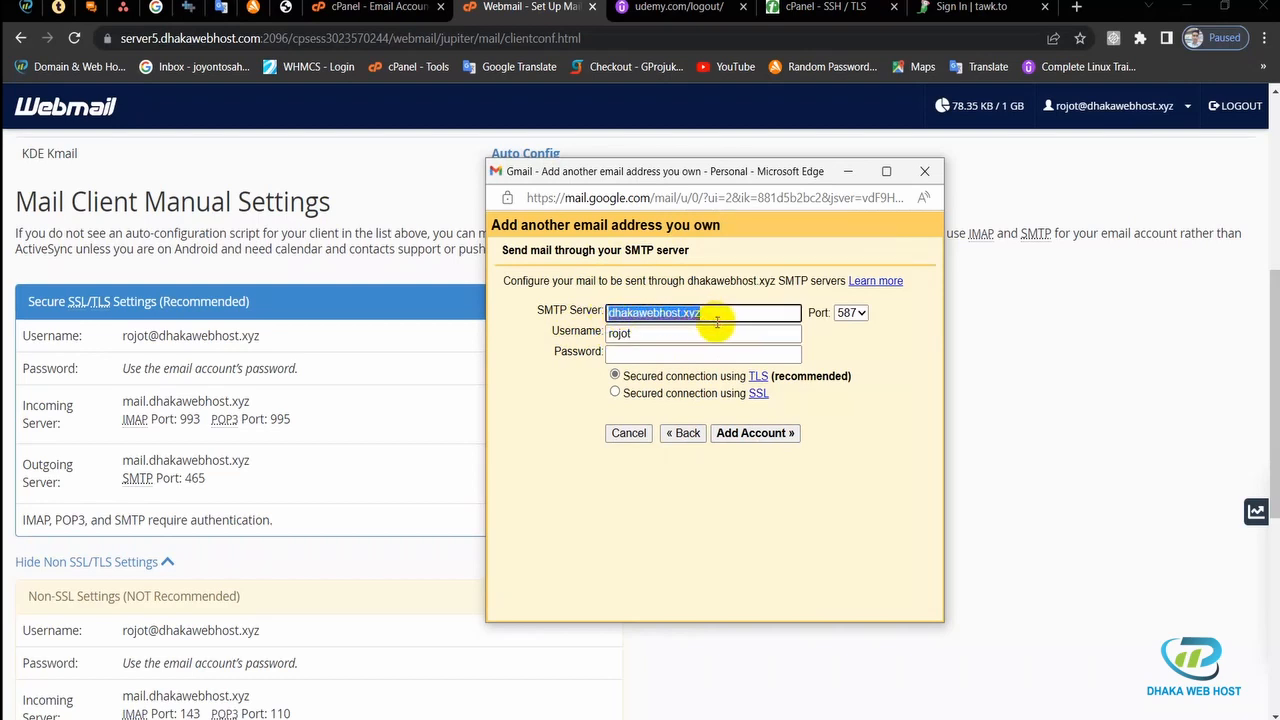
click(718, 317)
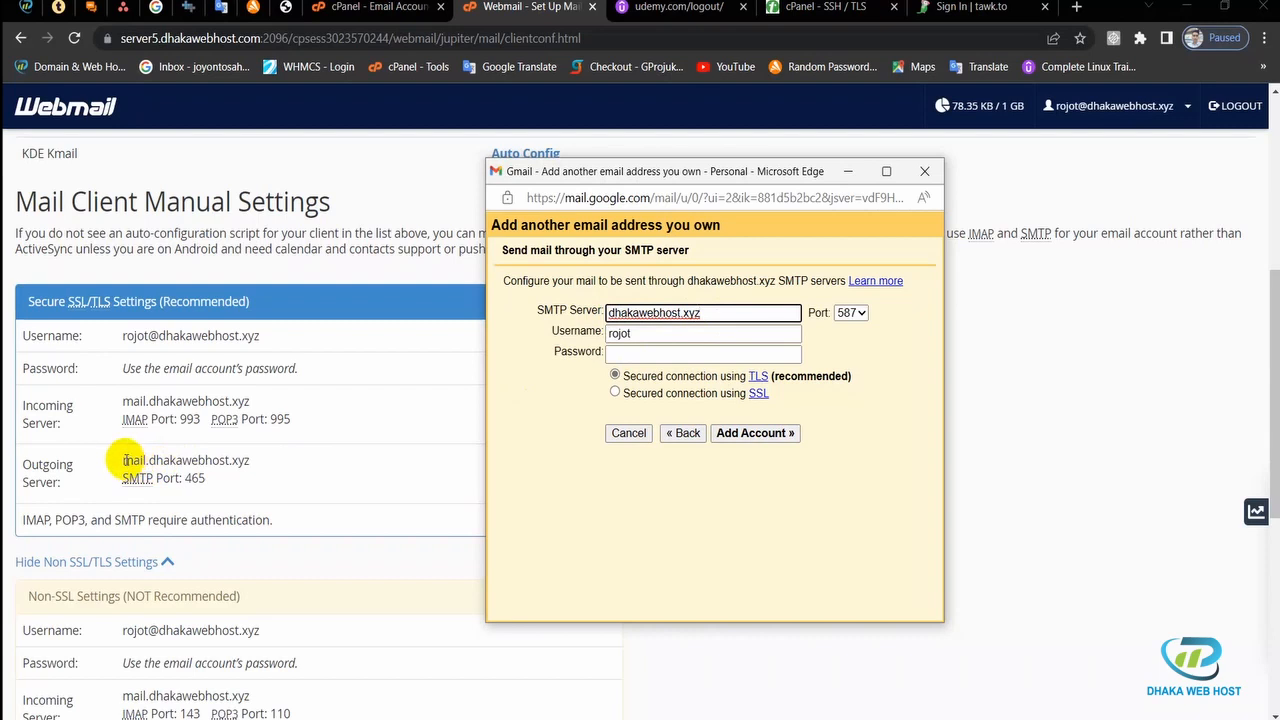
drag(122, 460, 256, 465)
key(ctrl+c)
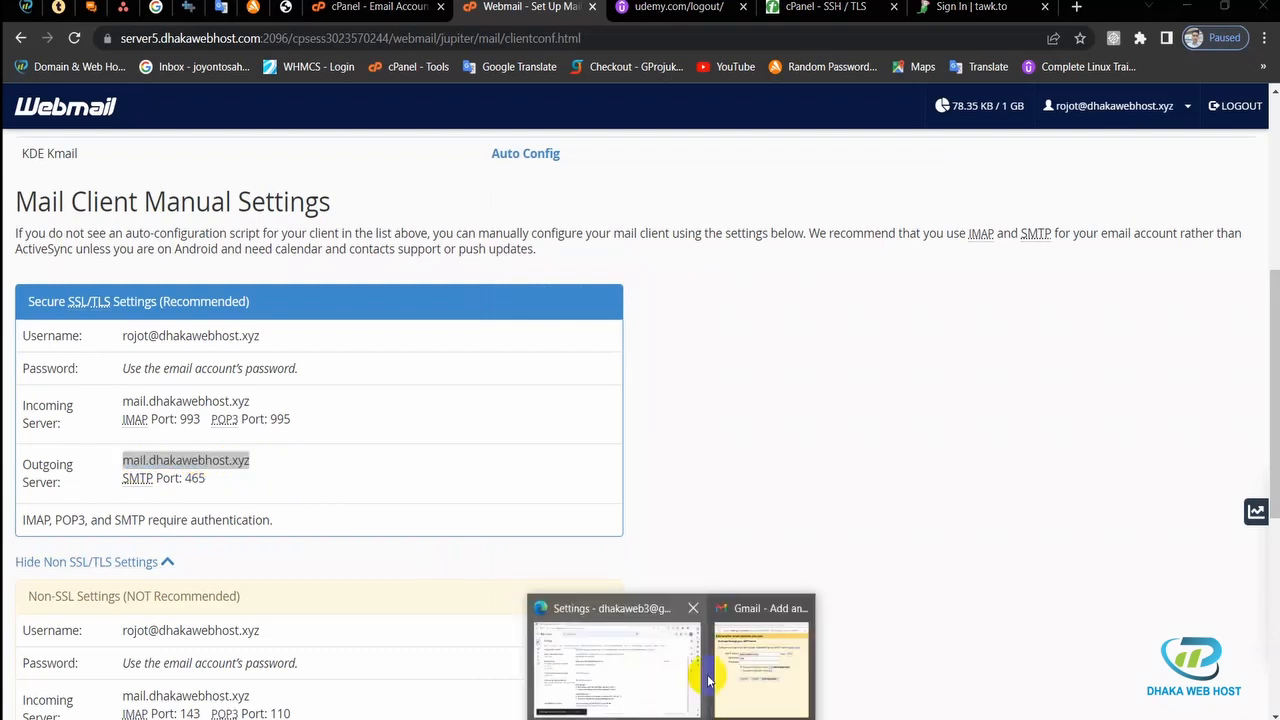
click(737, 694)
click(704, 316)
drag(704, 316, 600, 318)
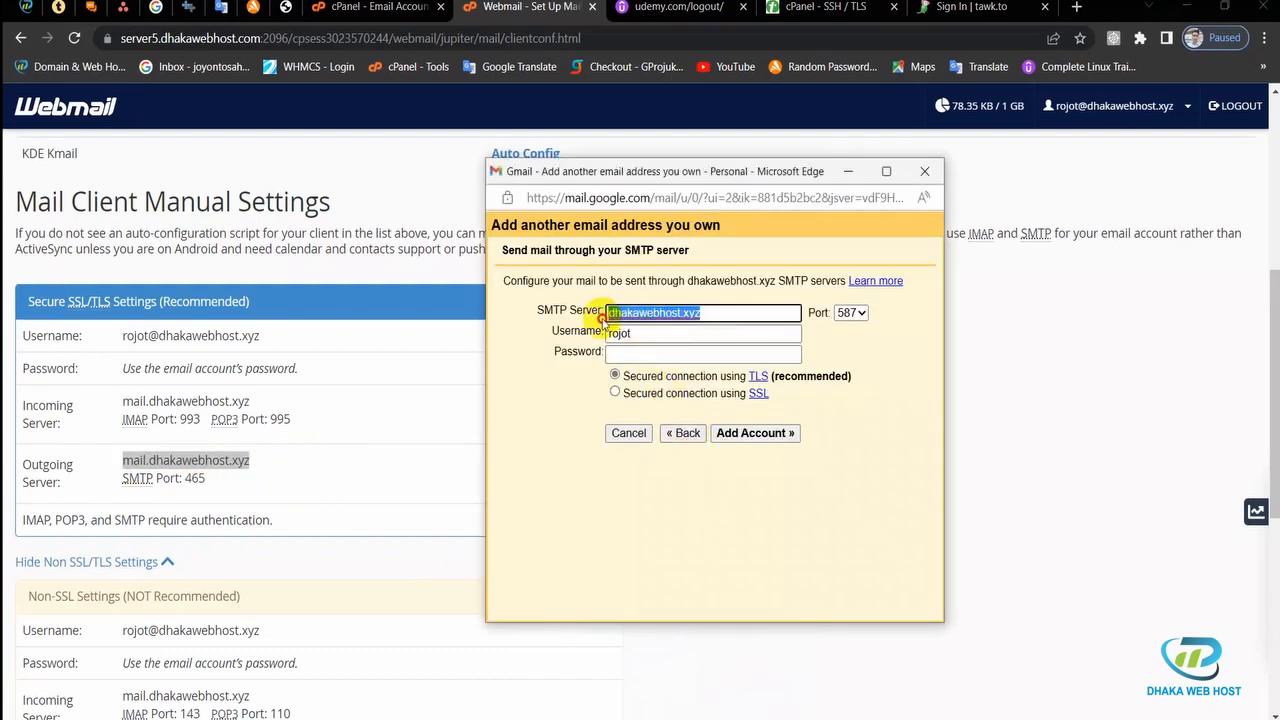
key(ctrl+v)
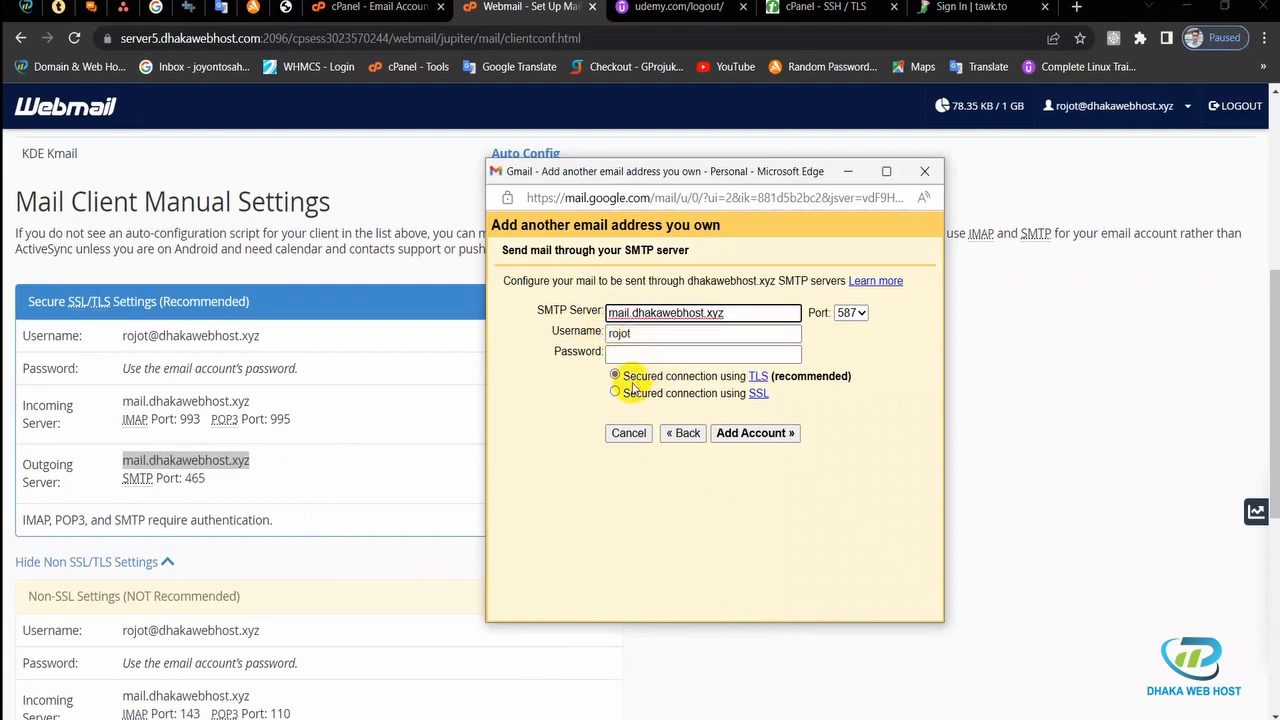
Step: Use the full domain address as username, enter the account password, choose port 465 with SSL, and add the account
click(642, 334)
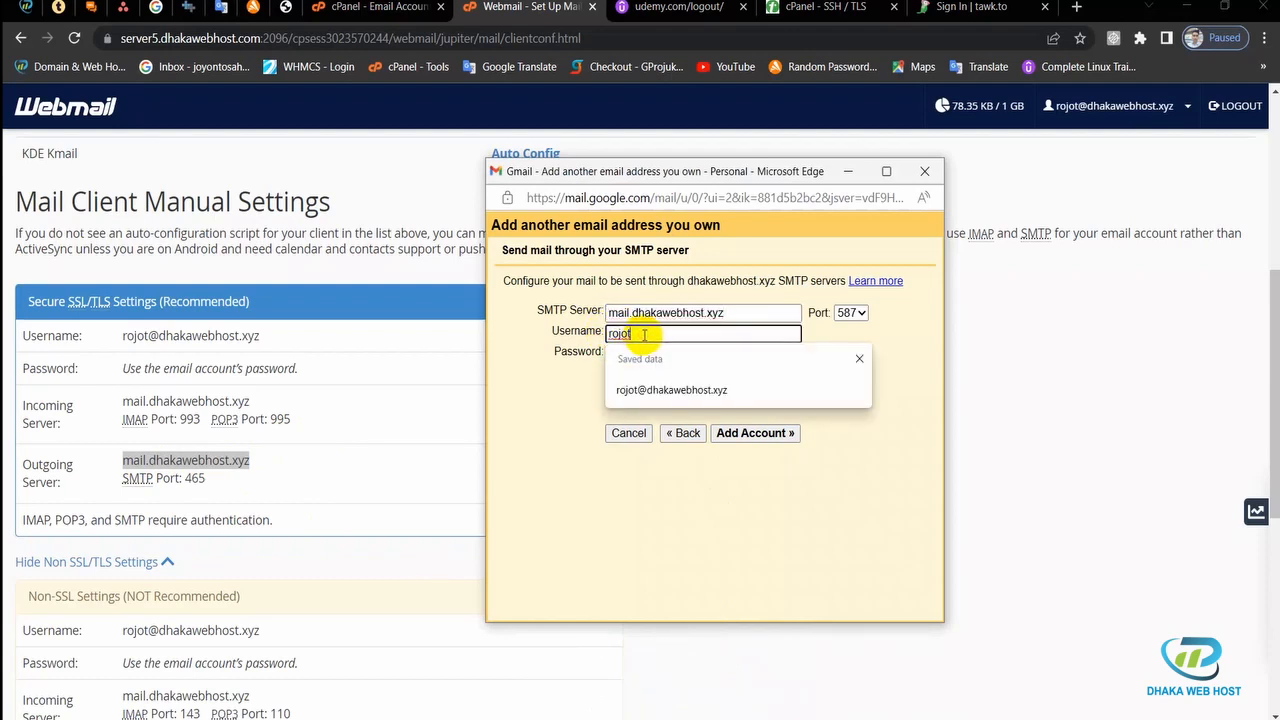
click(655, 390)
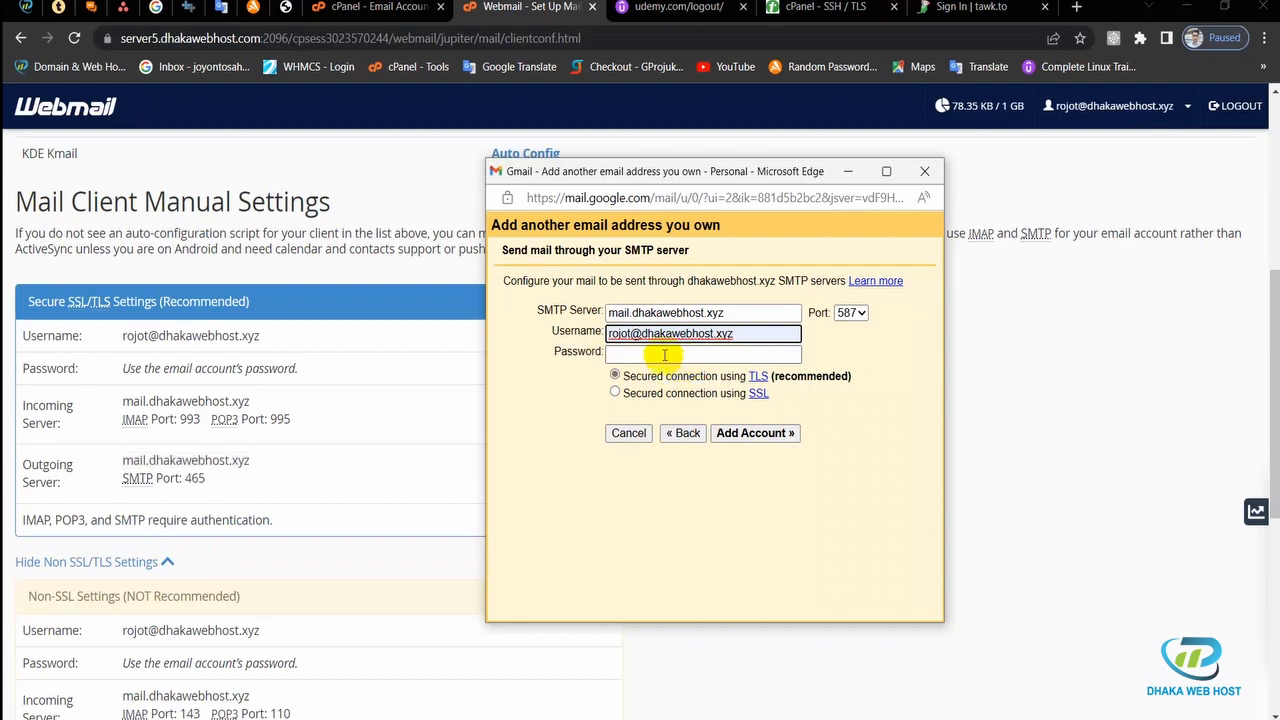
click(664, 355)
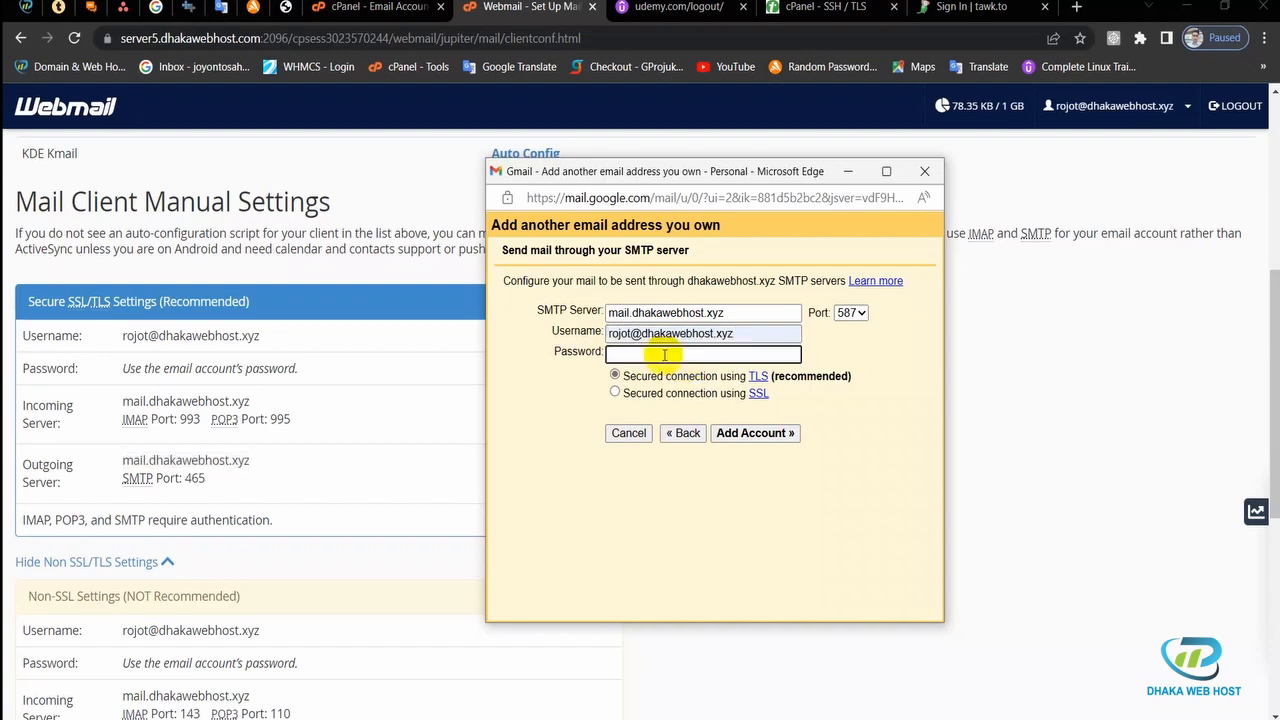
key(ctrl+v)
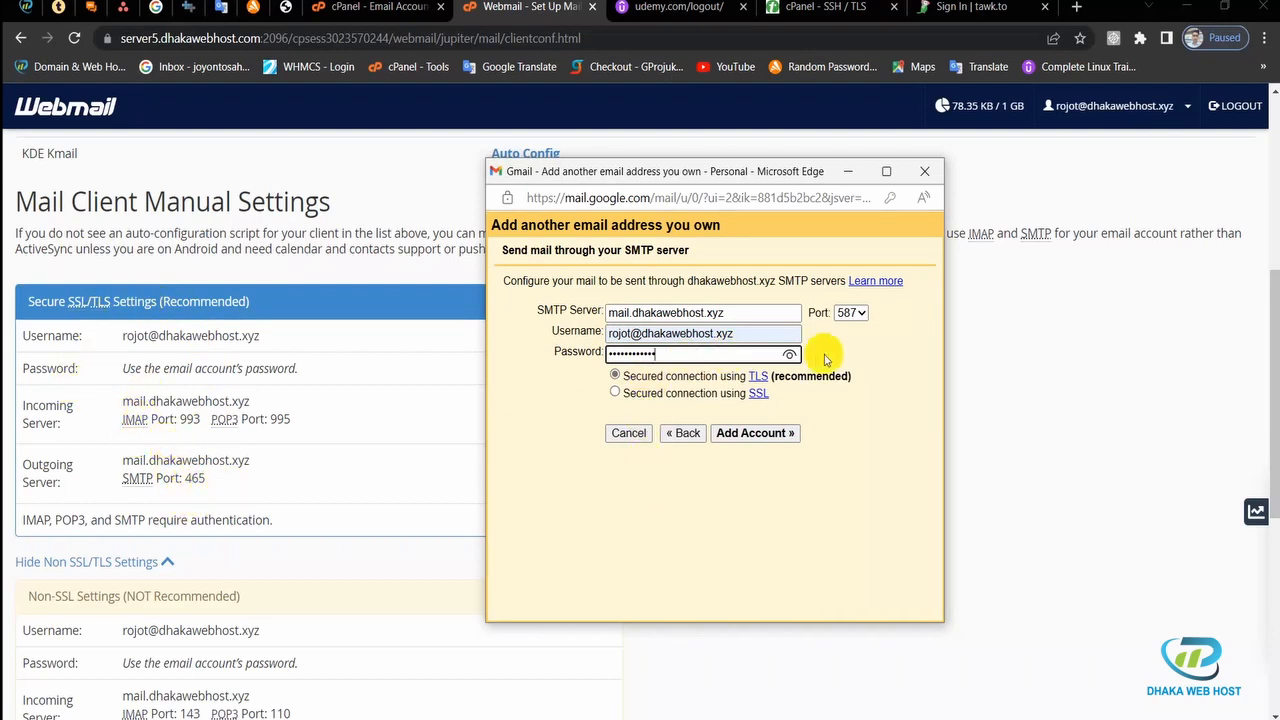
click(859, 318)
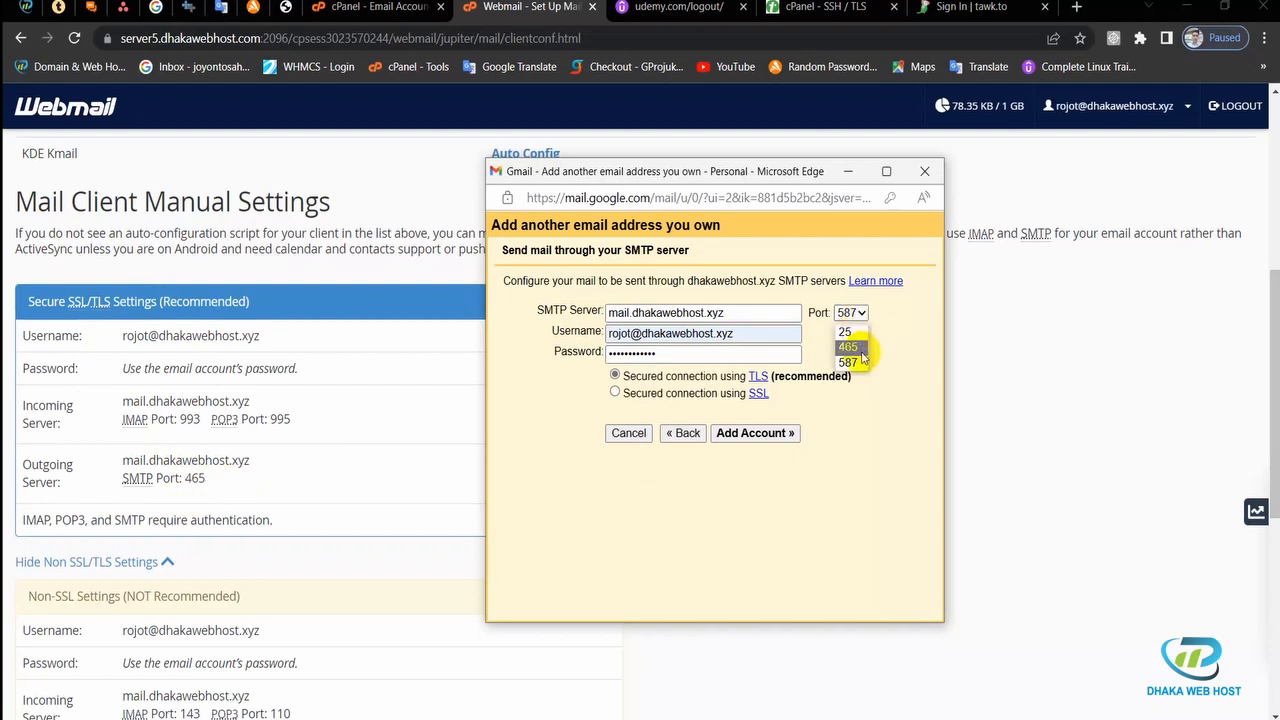
click(849, 347)
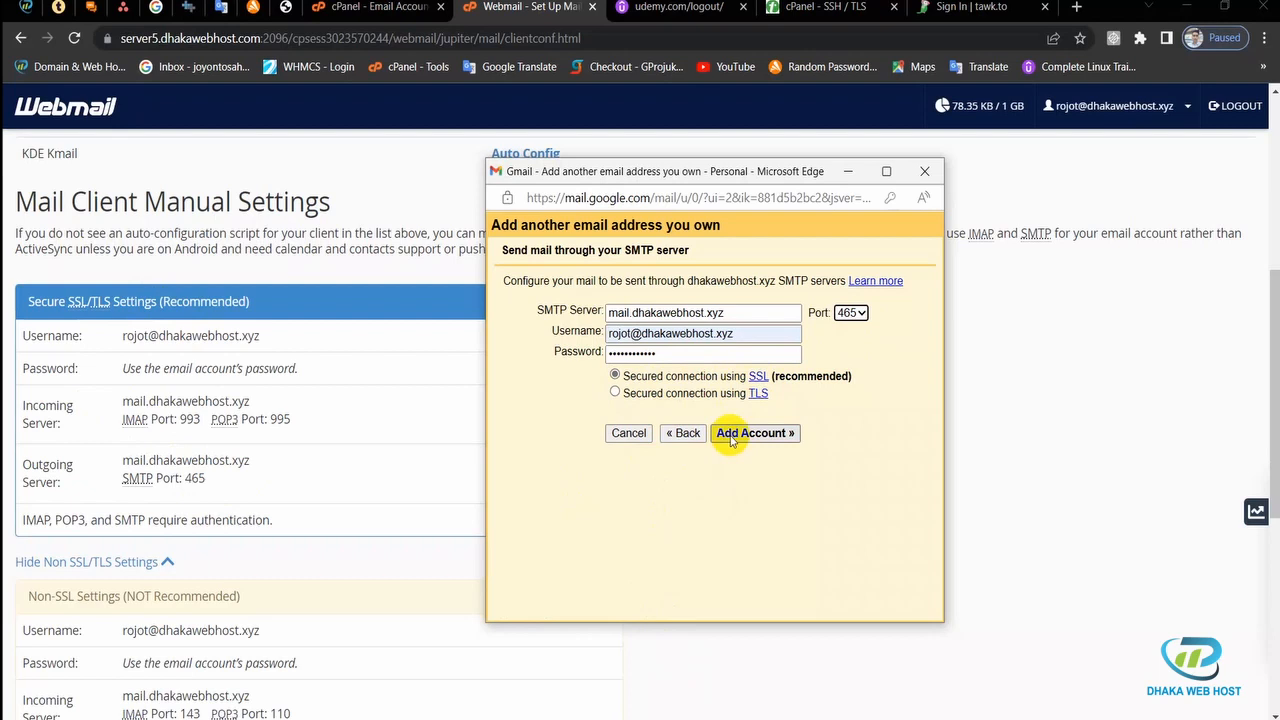
click(731, 438)
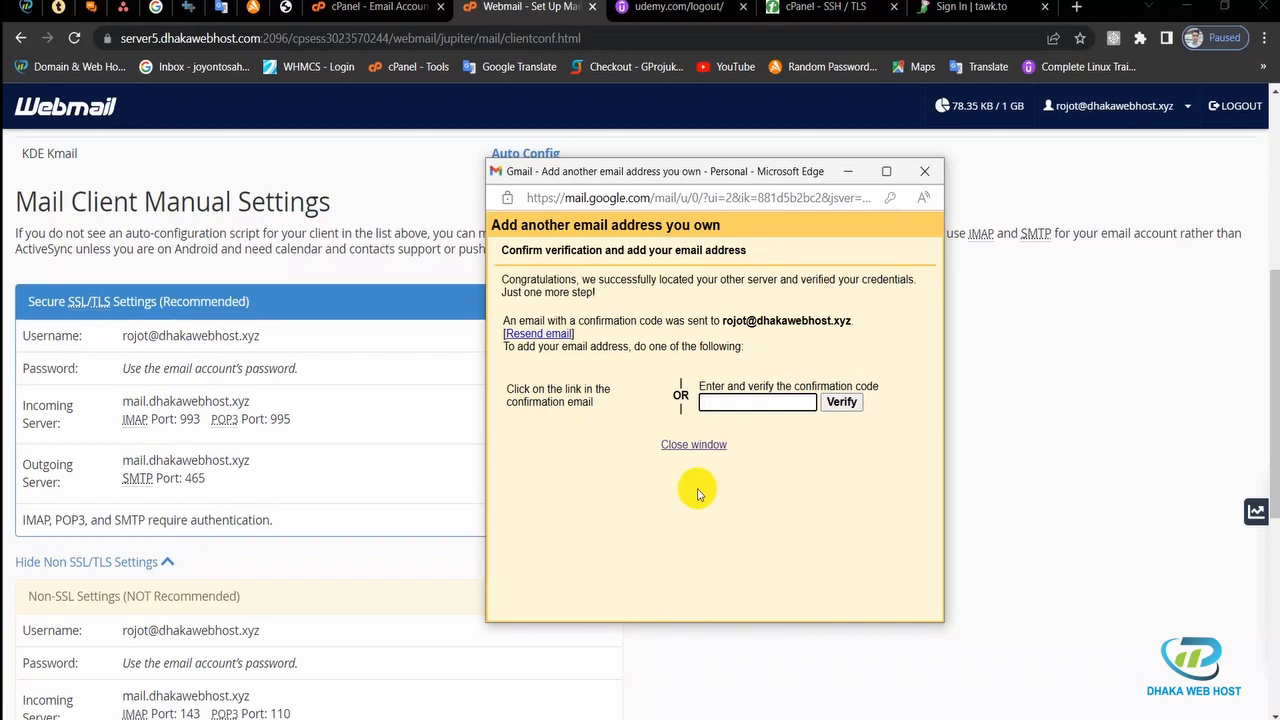
Step: Open the domain account's webmail from cPanel Email Accounts and check its Roundcube inbox for new mail
click(985, 360)
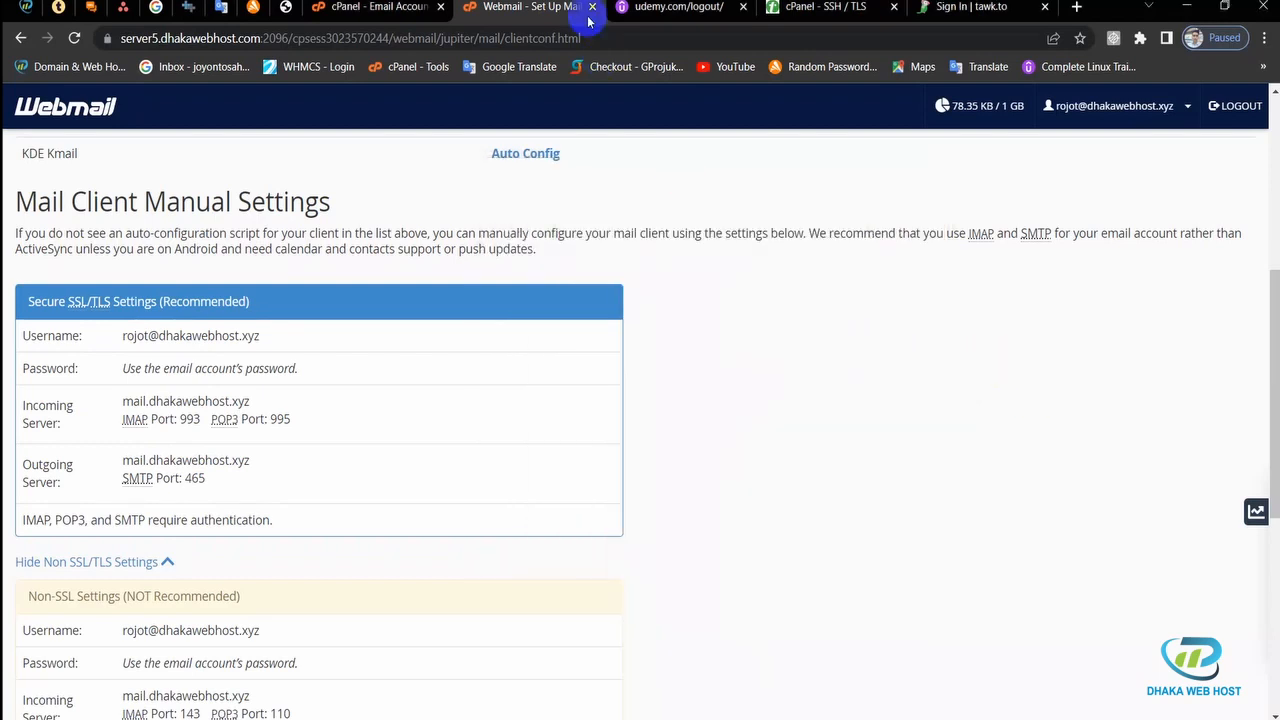
click(378, 6)
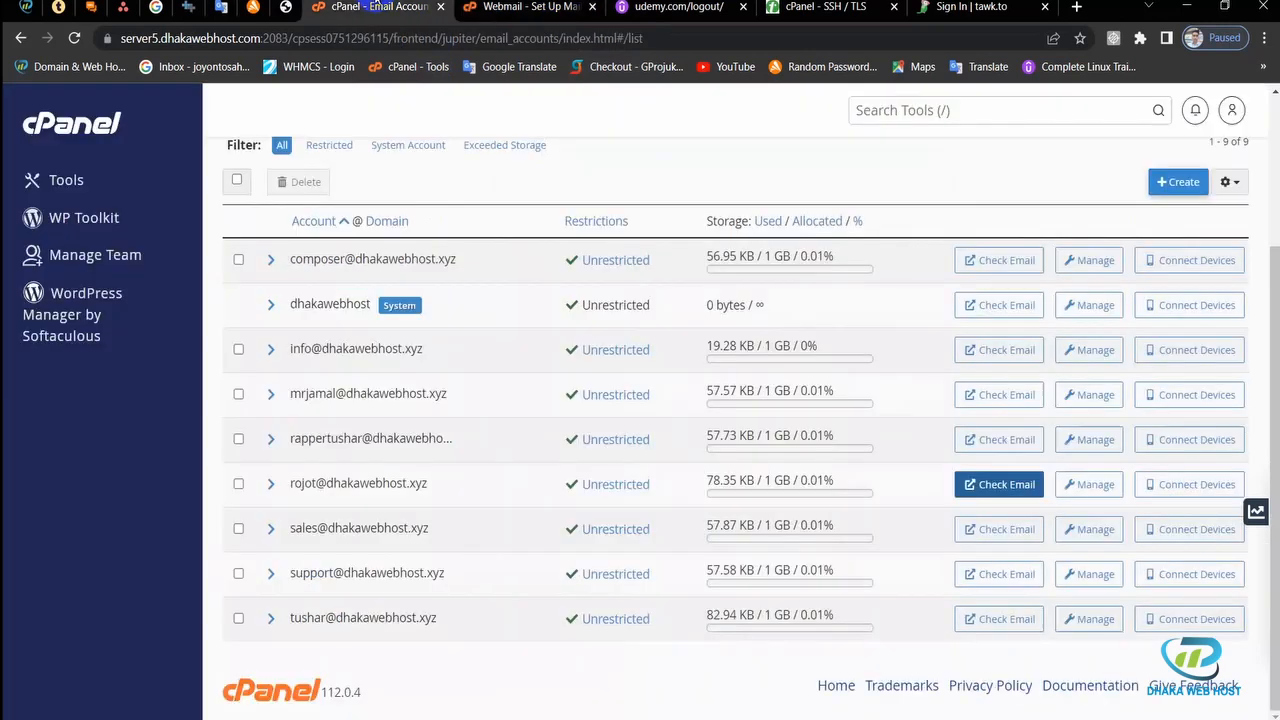
click(1019, 486)
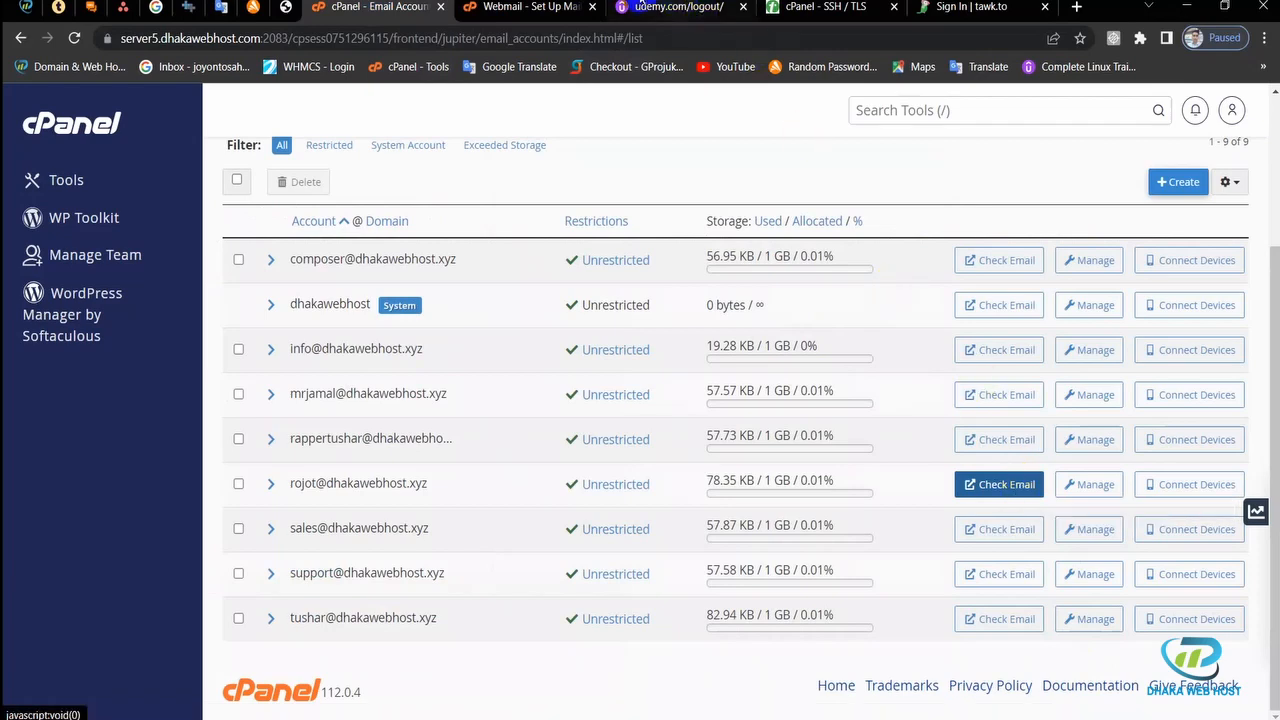
scroll(285, 412, up, 5)
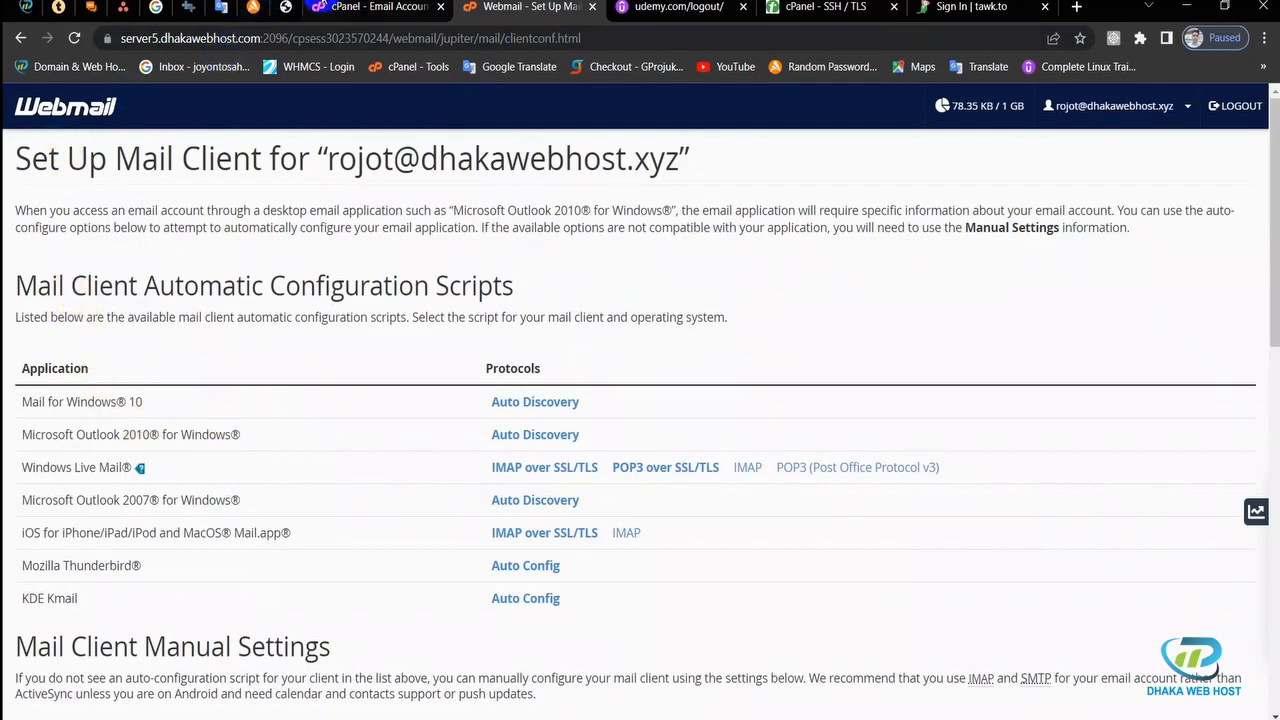
click(365, 7)
click(975, 486)
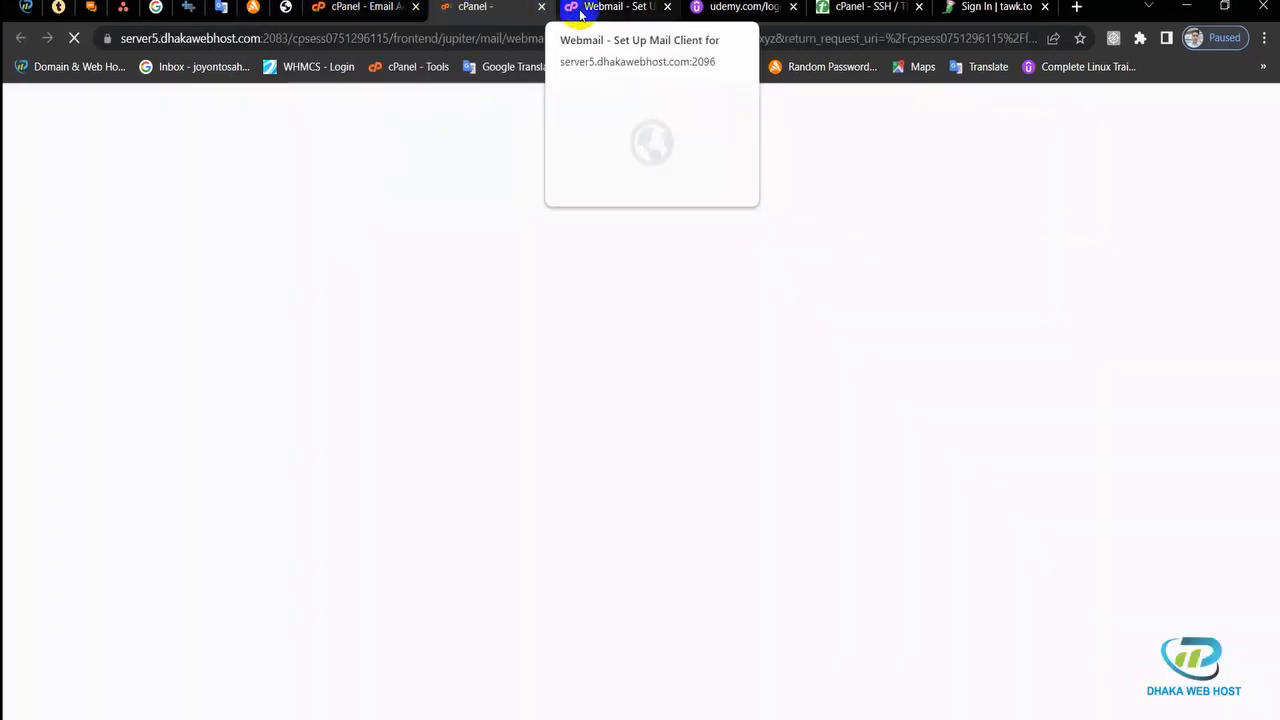
click(667, 7)
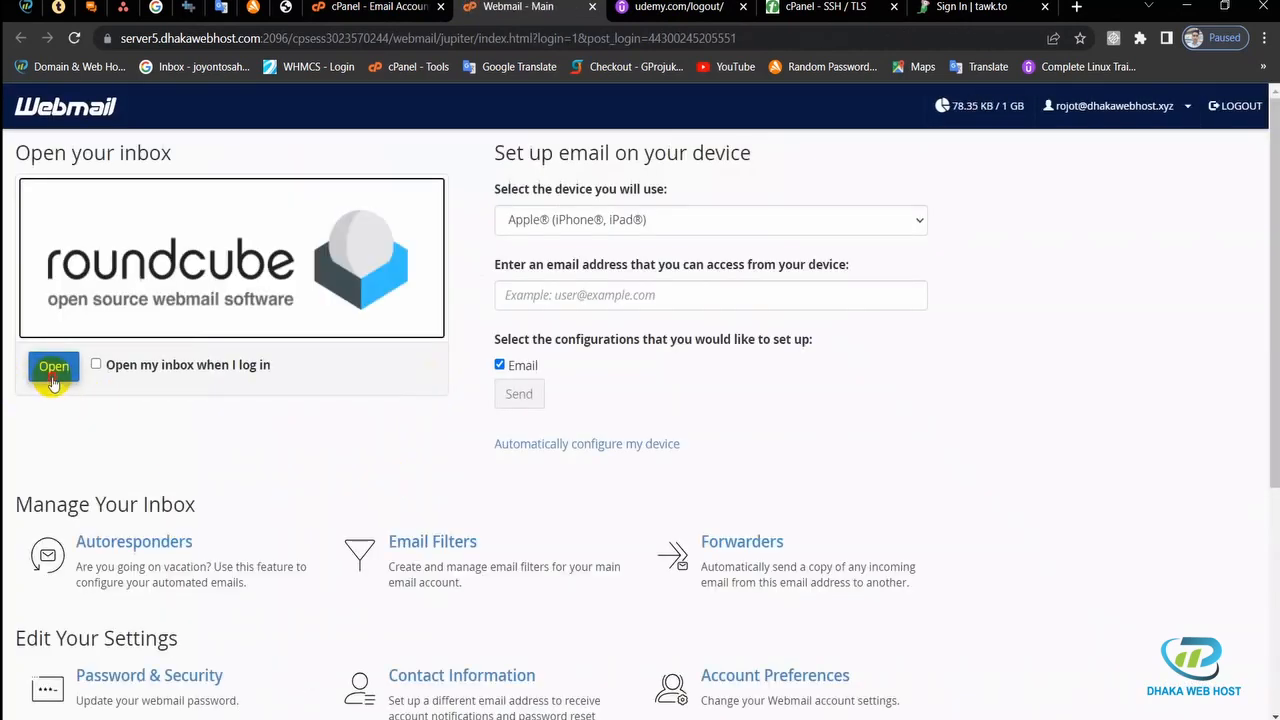
click(51, 367)
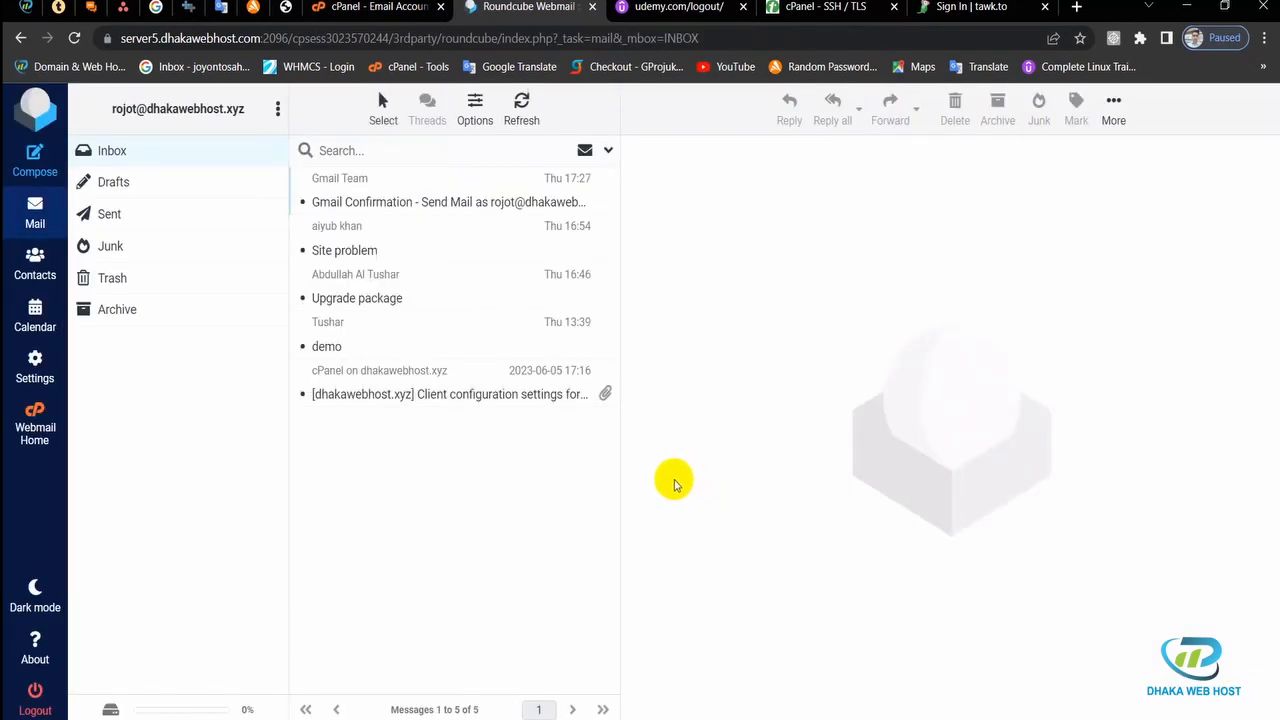
click(523, 115)
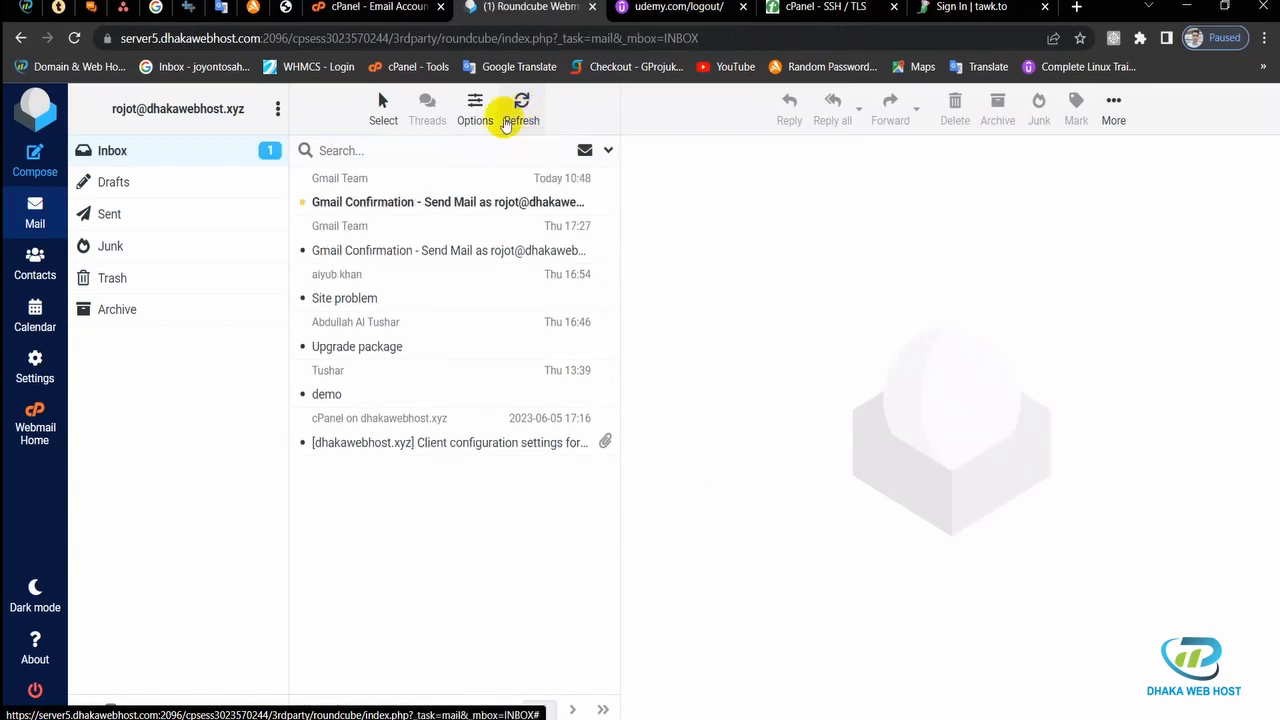
Step: Copy the code from the Gmail Confirmation email in Roundcube and verify it in Gmail's confirmation field
click(409, 203)
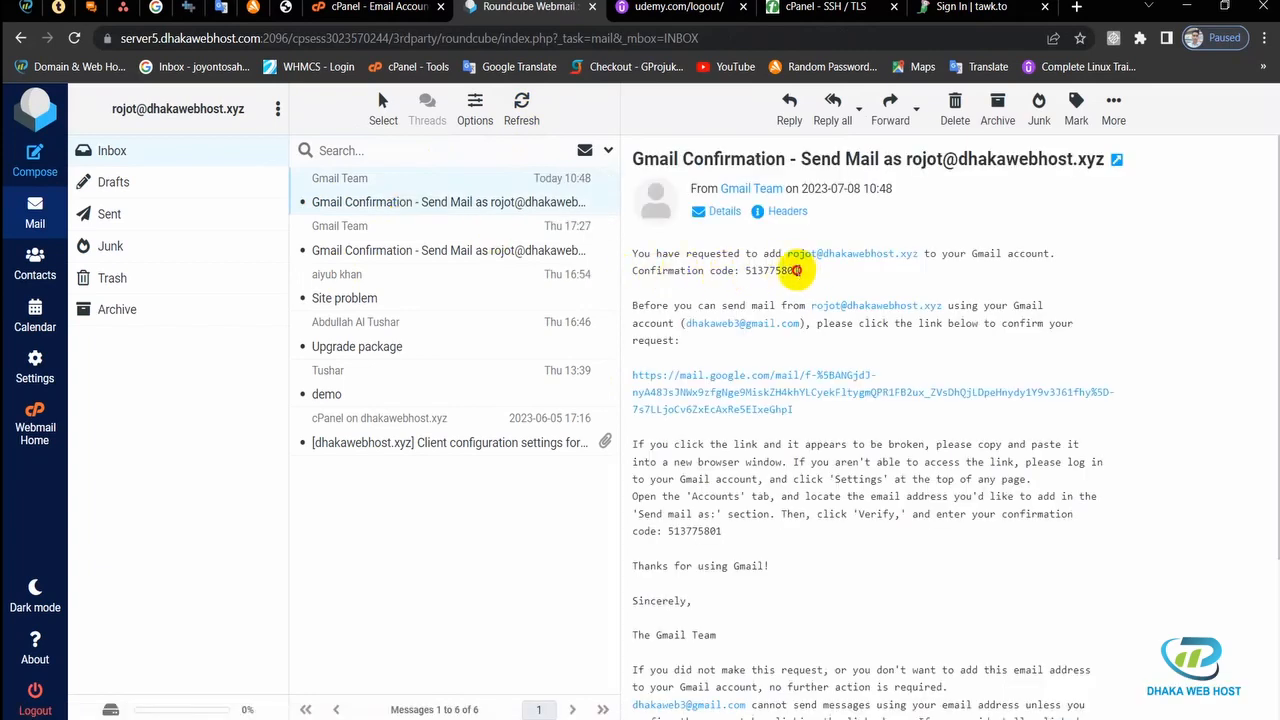
drag(799, 270, 740, 271)
key(ctrl+c)
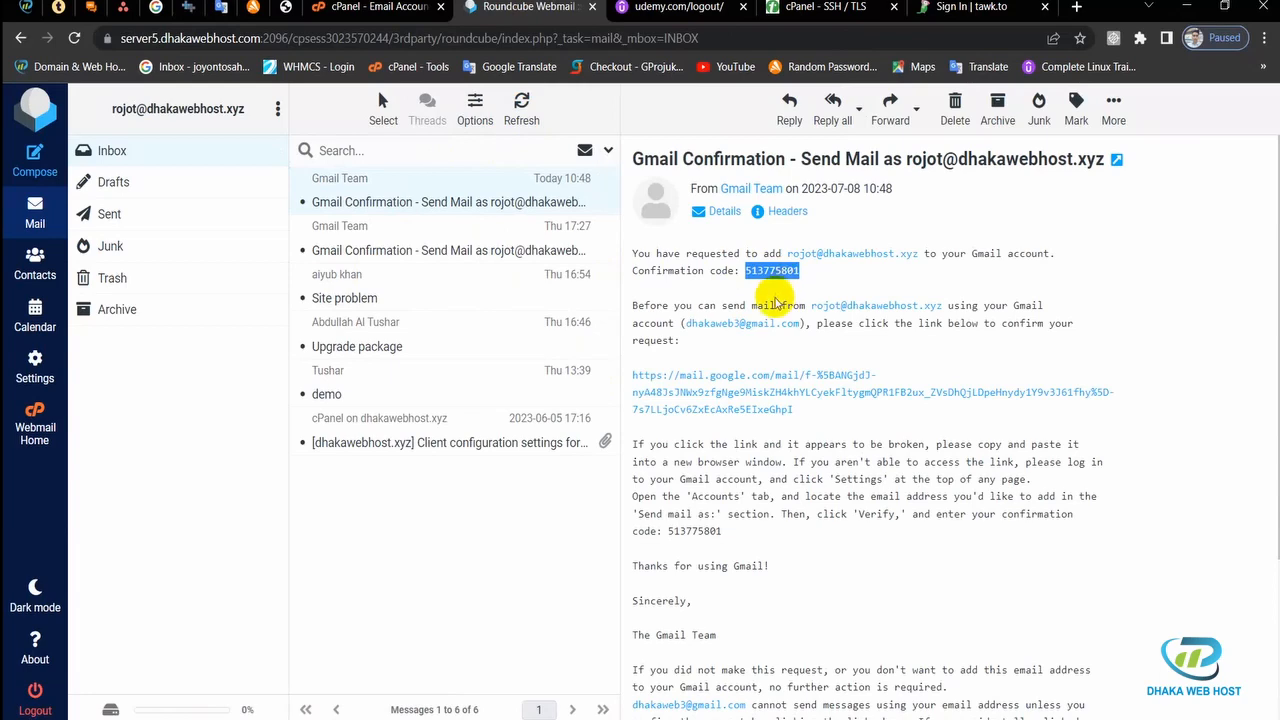
click(673, 719)
click(745, 708)
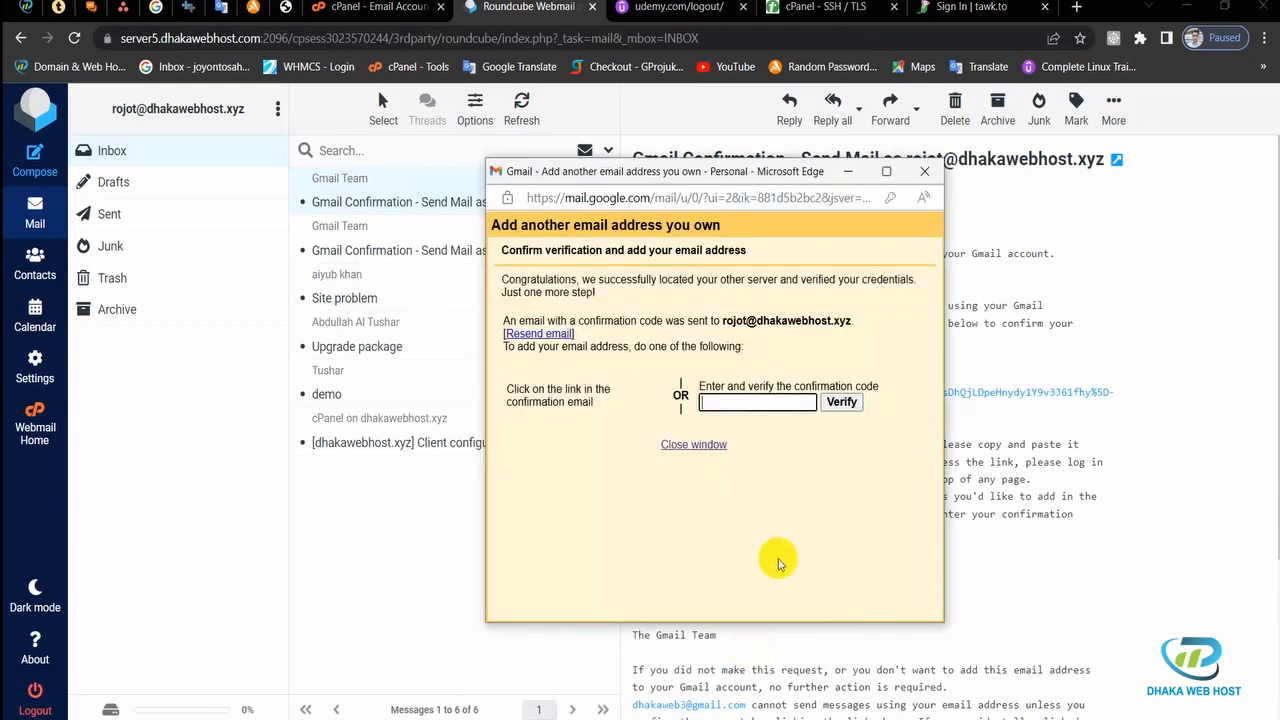
click(767, 403)
key(ctrl+v)
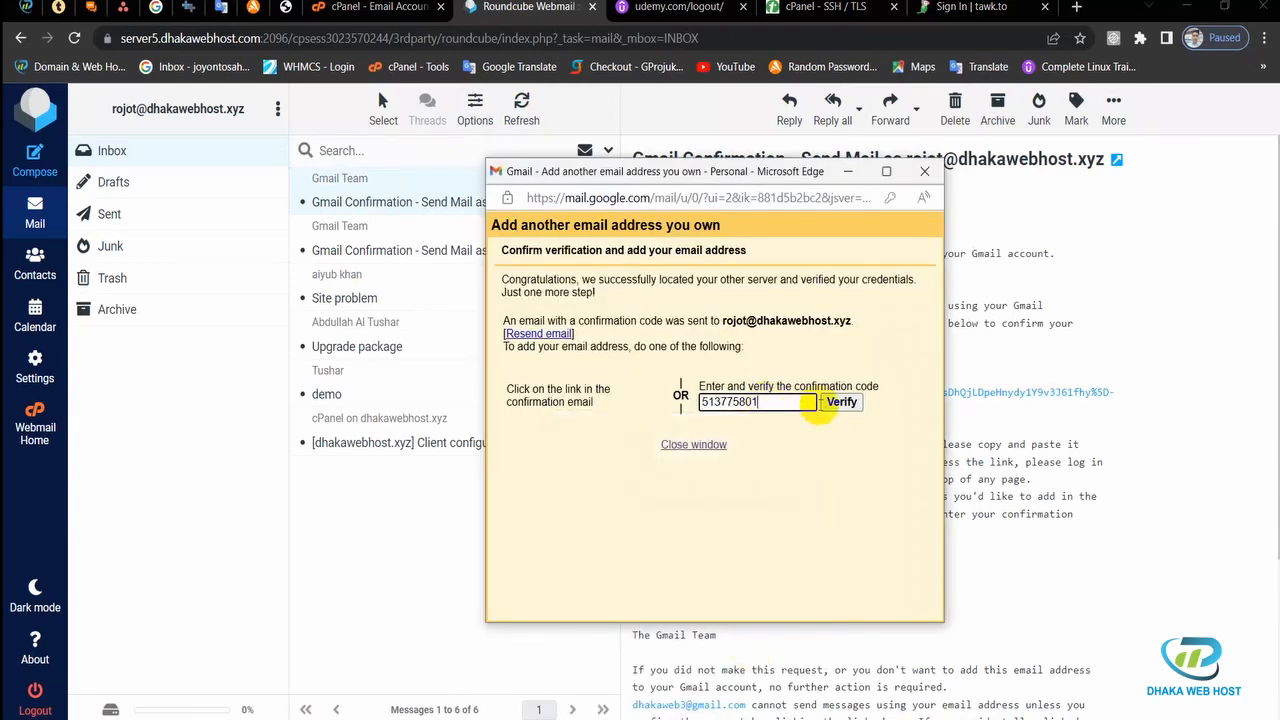
click(843, 403)
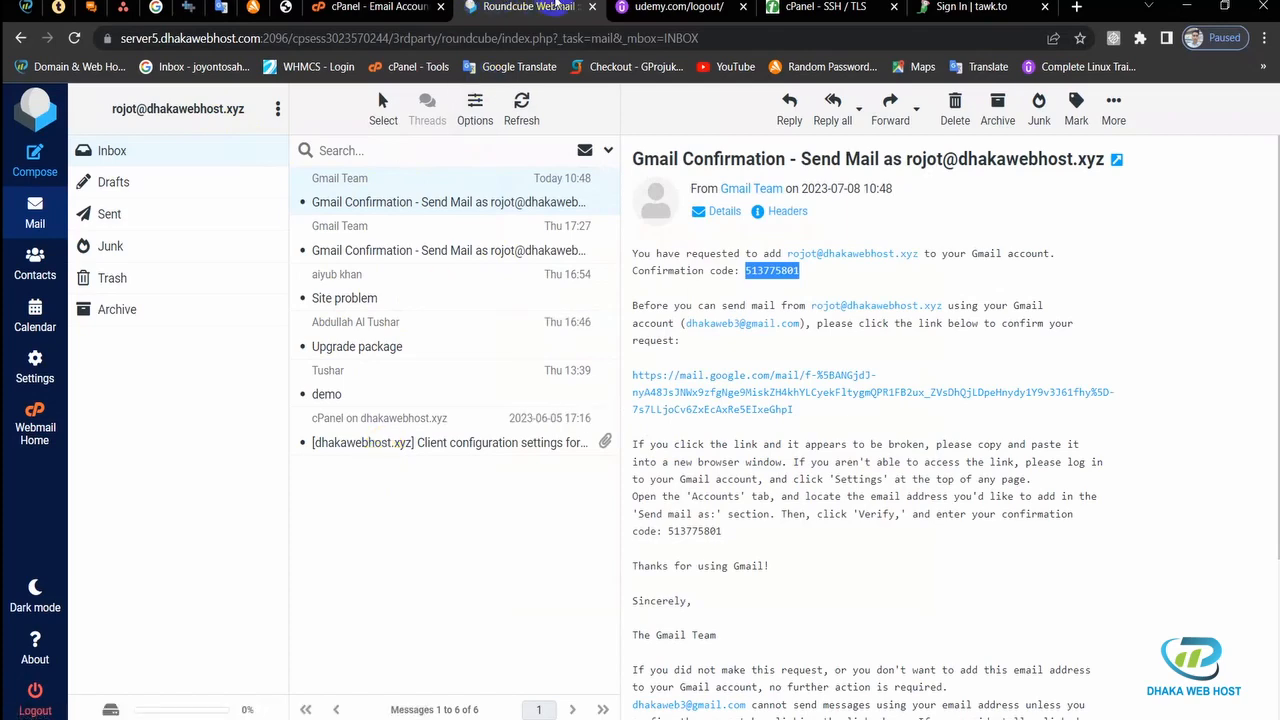
Step: Review the Send mail as list in Gmail's Accounts and Import settings
click(683, 718)
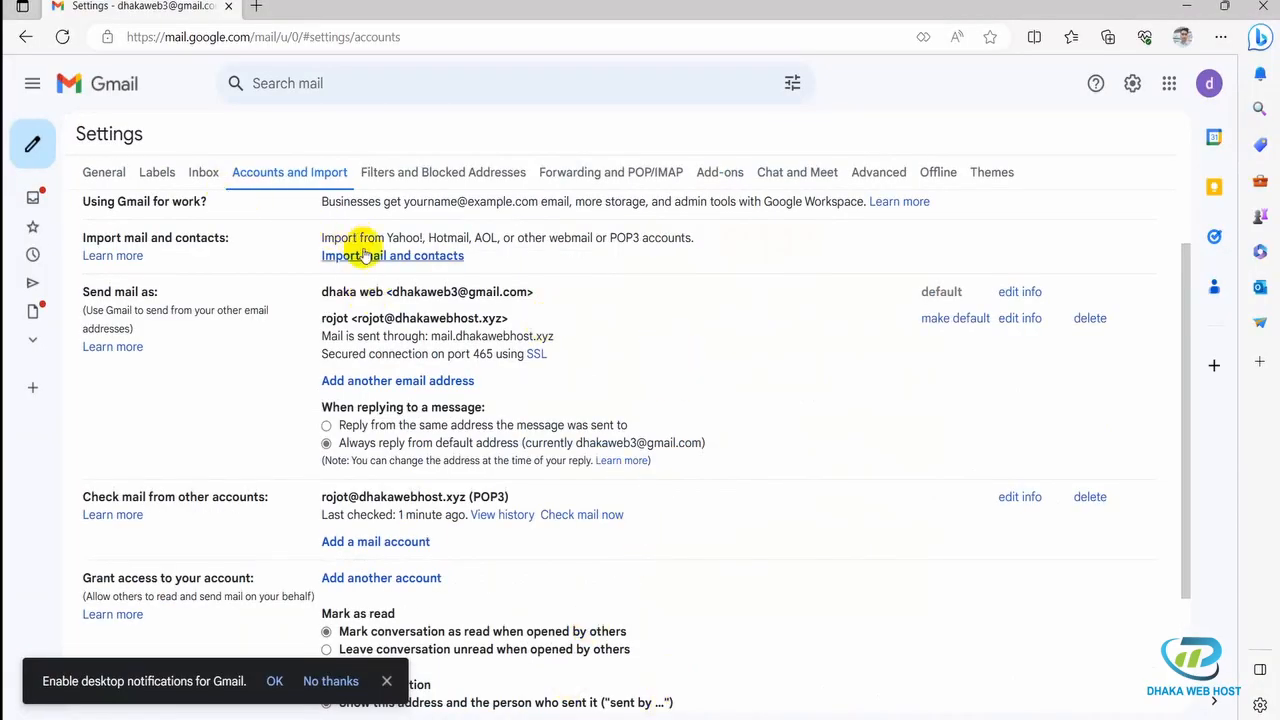
scroll(583, 345, down, 1)
scroll(575, 342, up, 1)
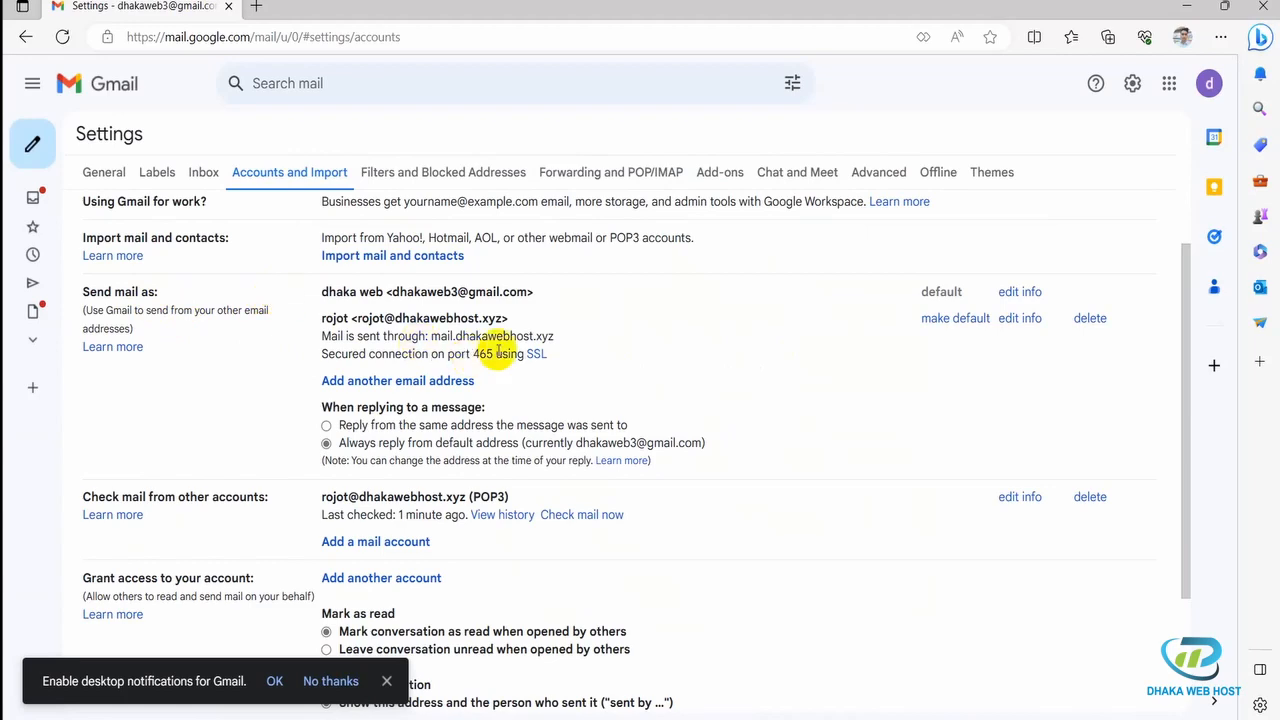
scroll(537, 337, up, 1)
scroll(530, 343, down, 1)
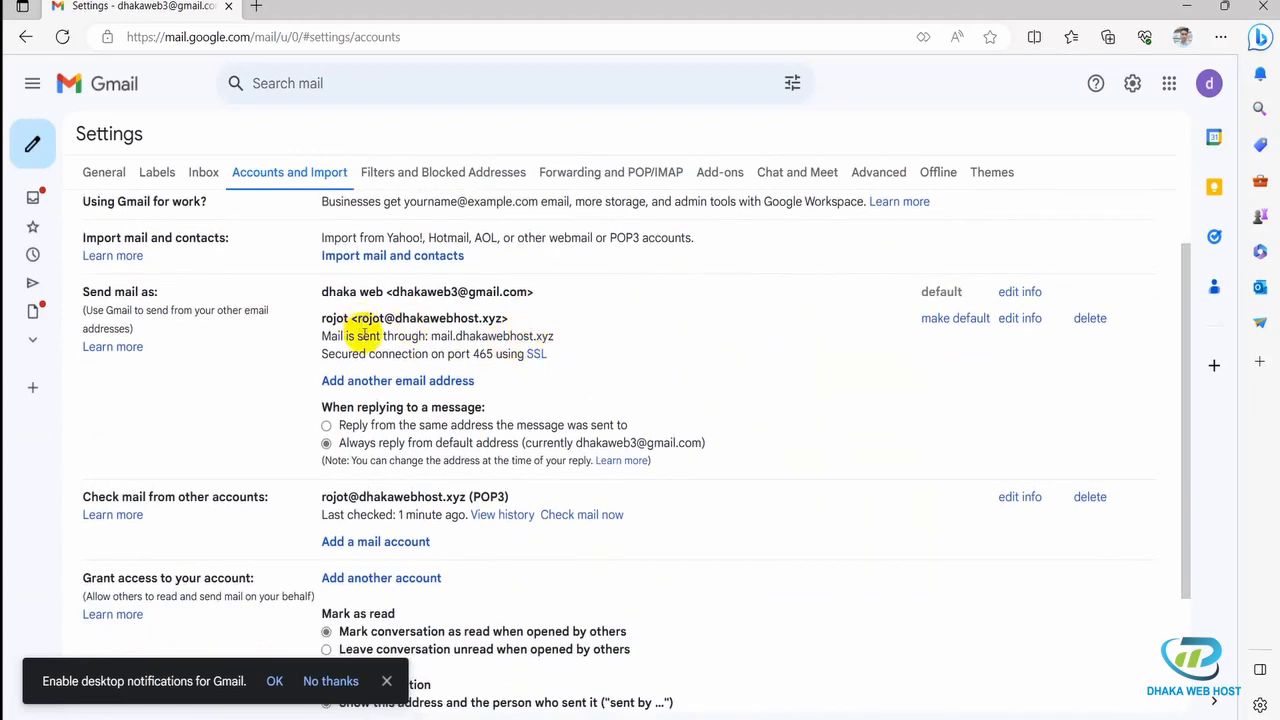
drag(320, 318, 531, 317)
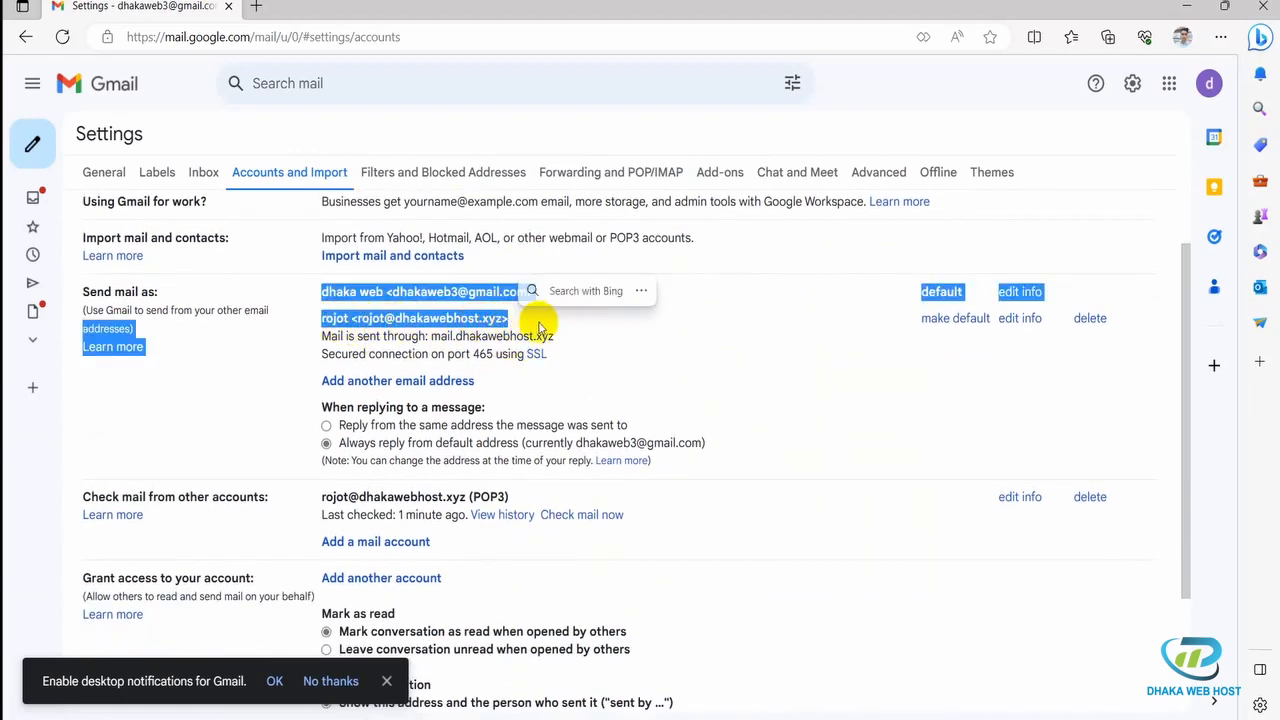
scroll(517, 437, down, 2)
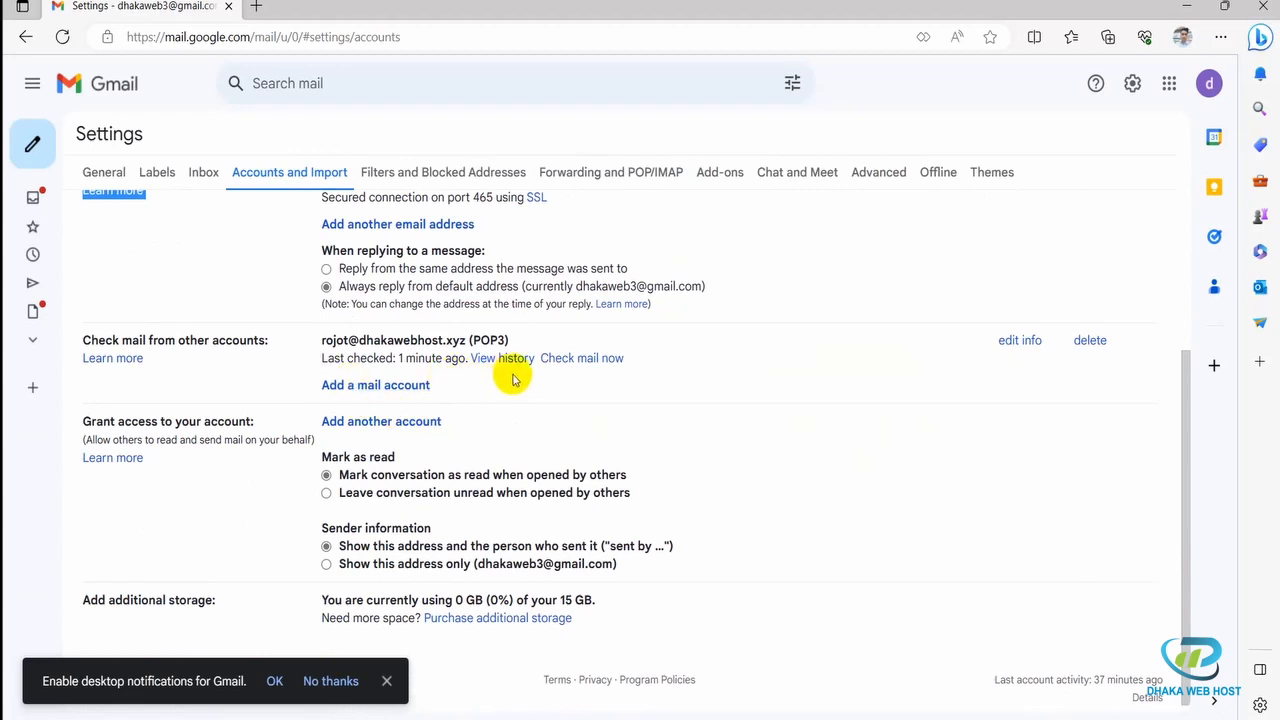
Step: Point out the POP3-fetched domain address, the default Gmail sending address and the domain sending address
click(500, 342)
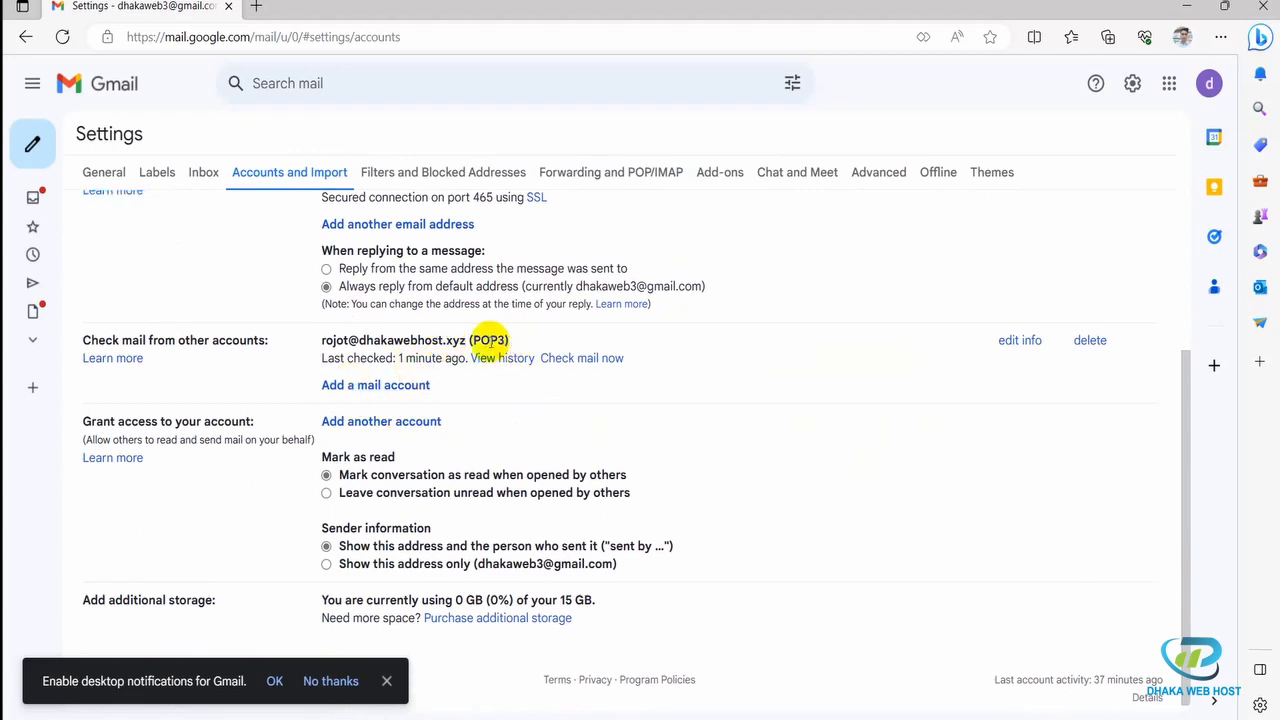
drag(466, 340, 327, 342)
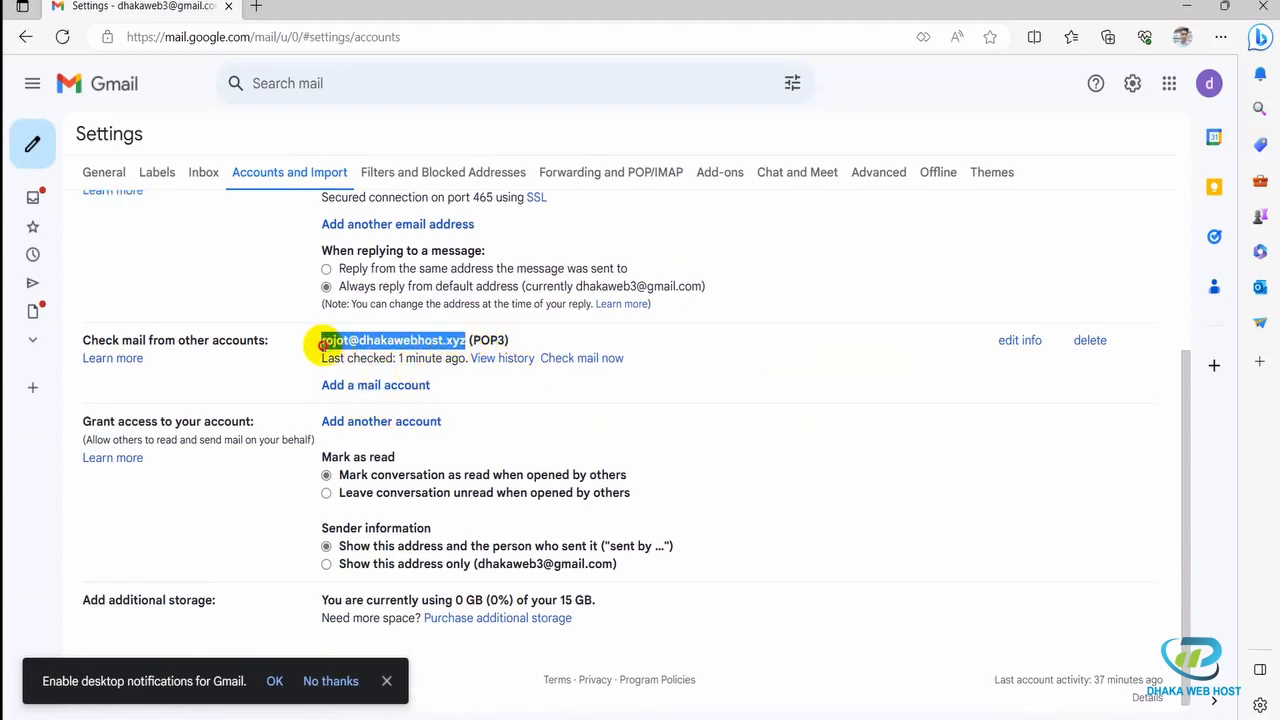
click(688, 345)
scroll(766, 380, up, 2)
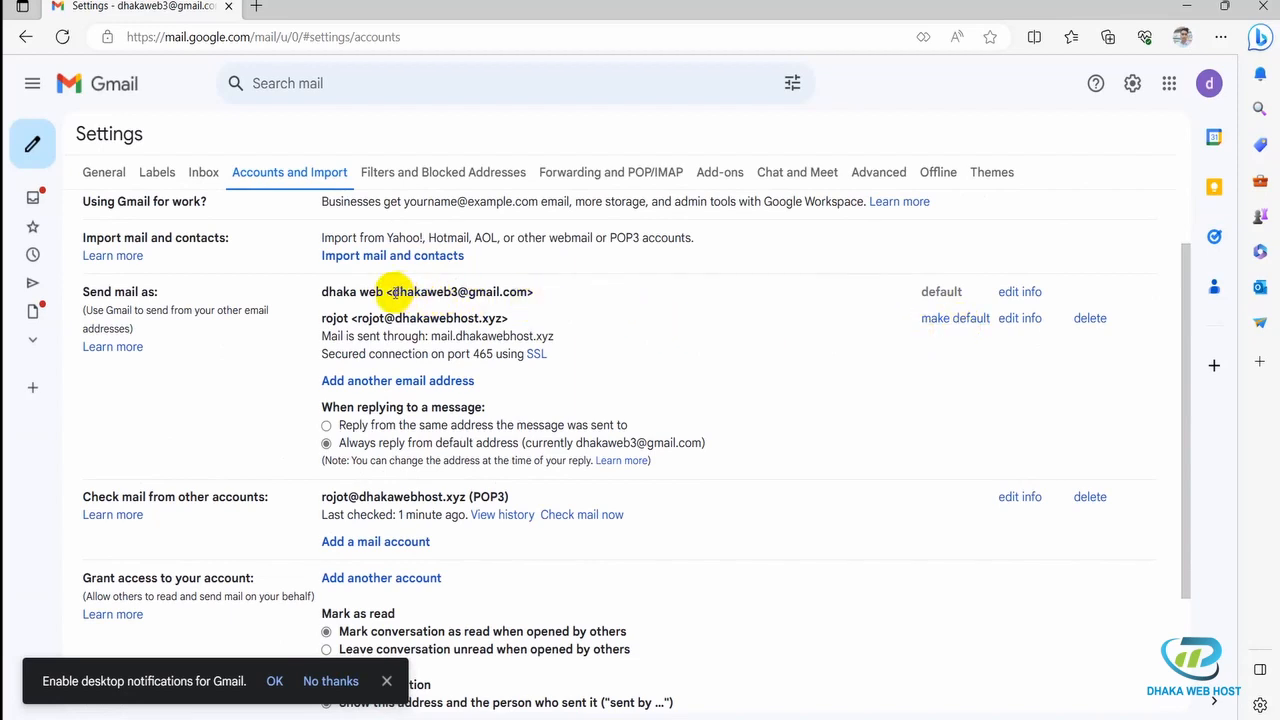
drag(392, 291, 529, 291)
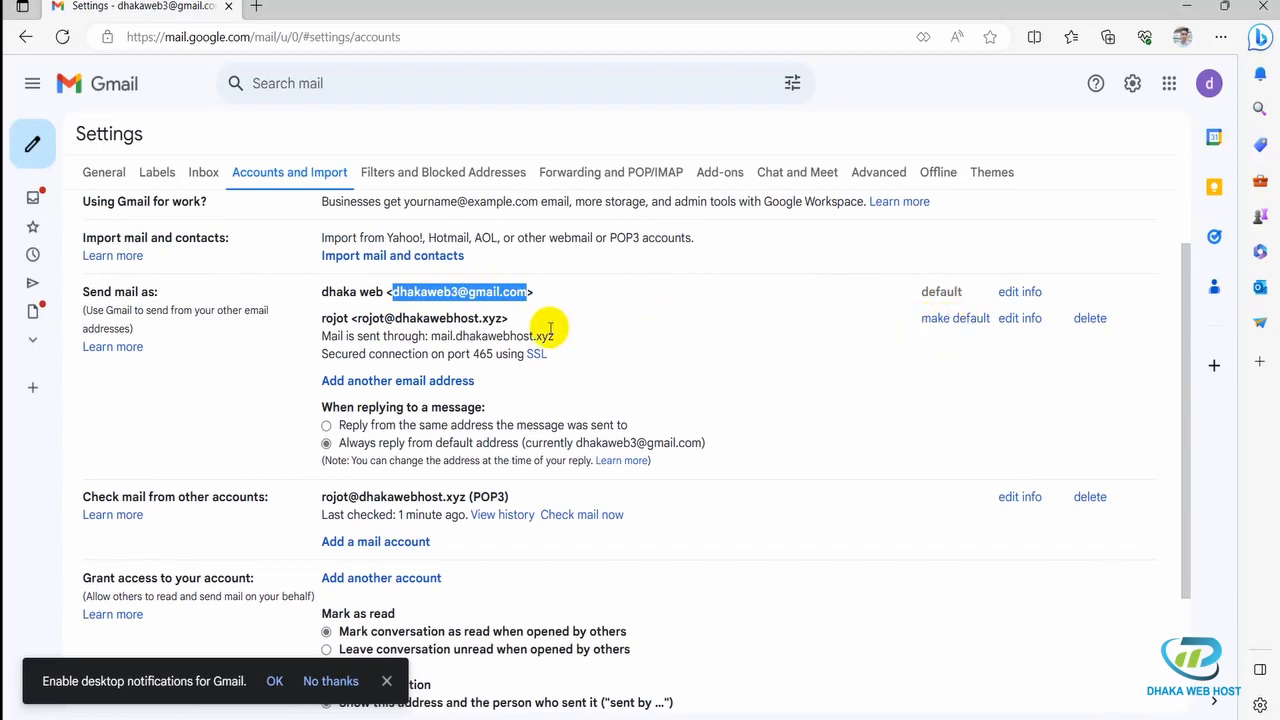
drag(361, 318, 543, 336)
click(643, 357)
scroll(620, 350, up, 1)
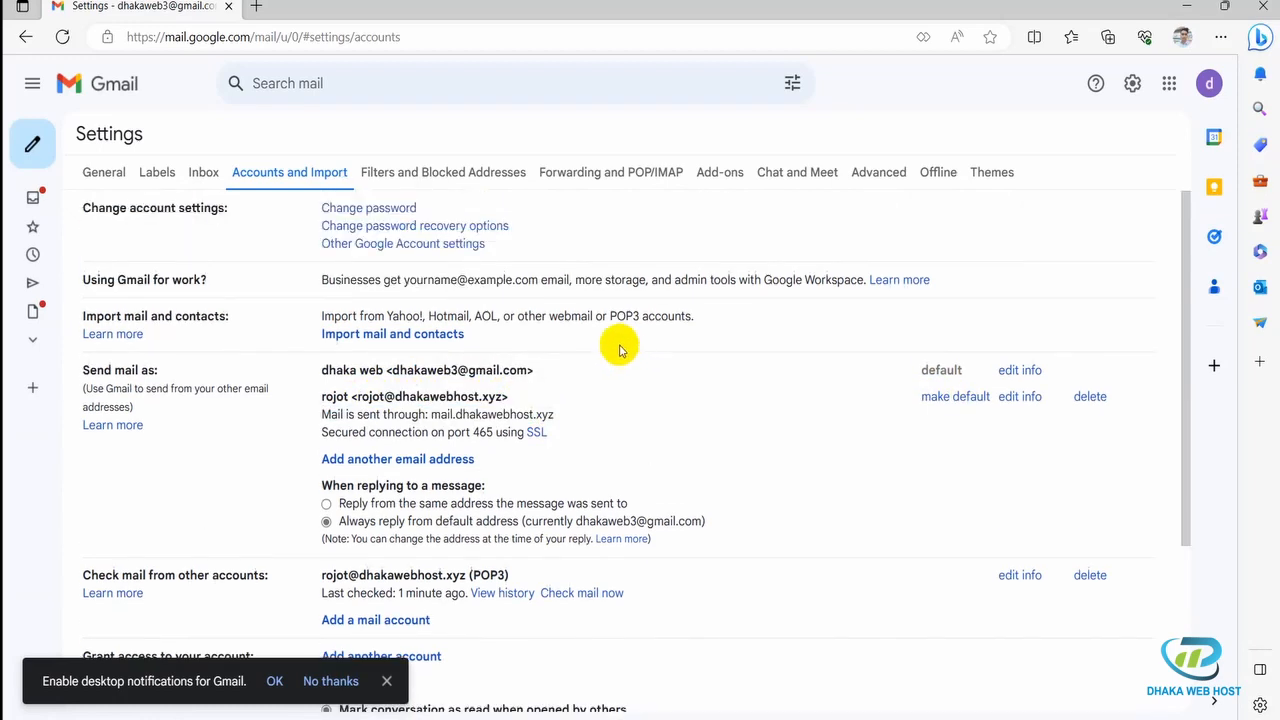
Step: Back in the inbox, open the newest Gmail Confirmation email fetched from the domain mailbox, then return
mouse_move(34, 196)
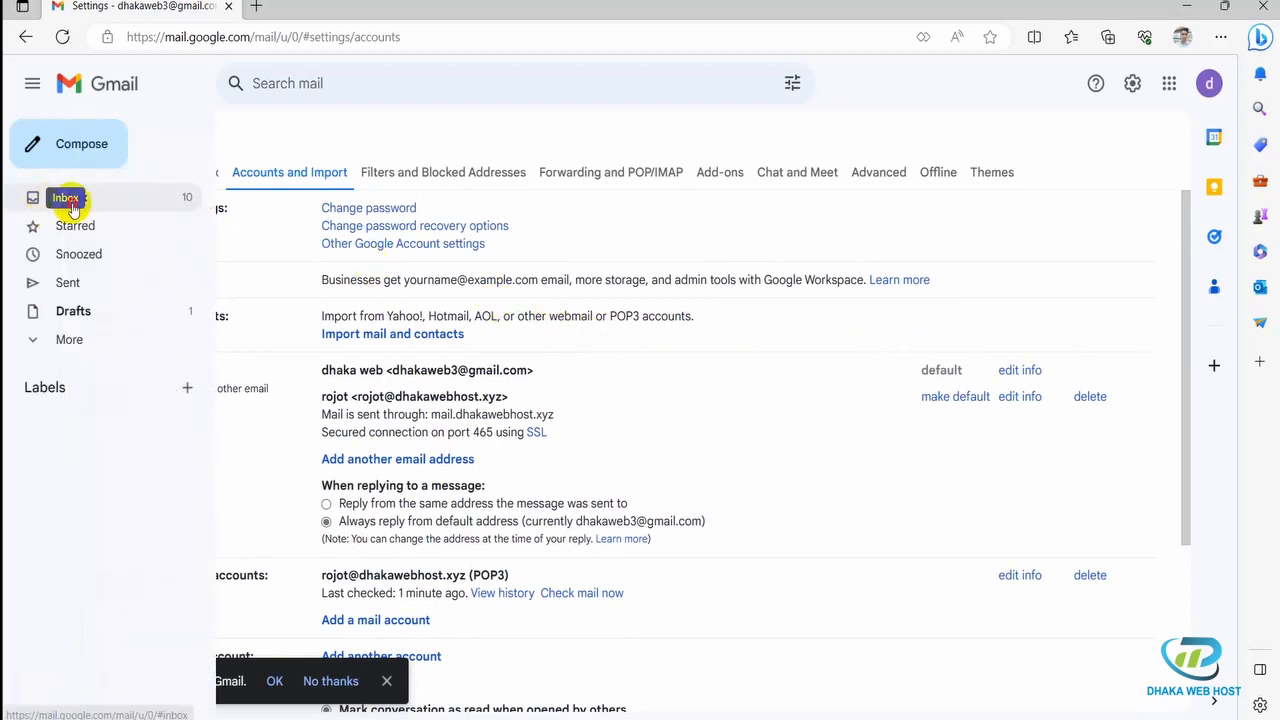
click(69, 205)
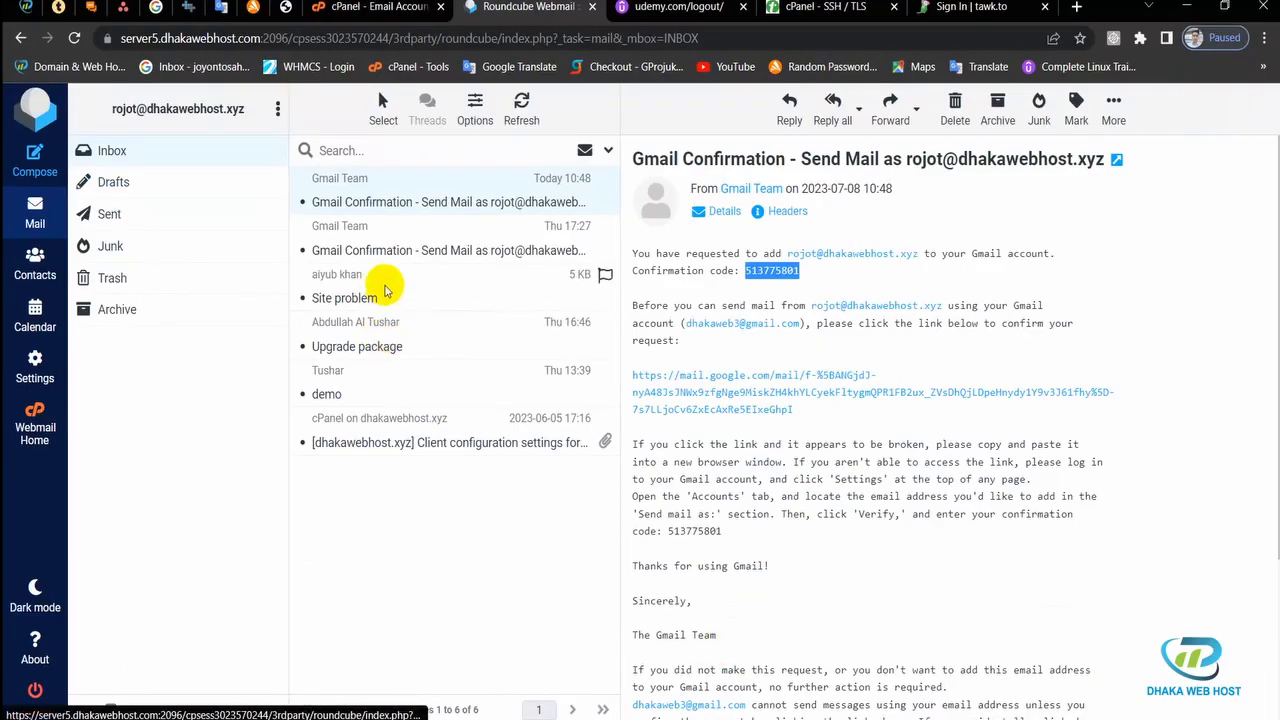
click(686, 710)
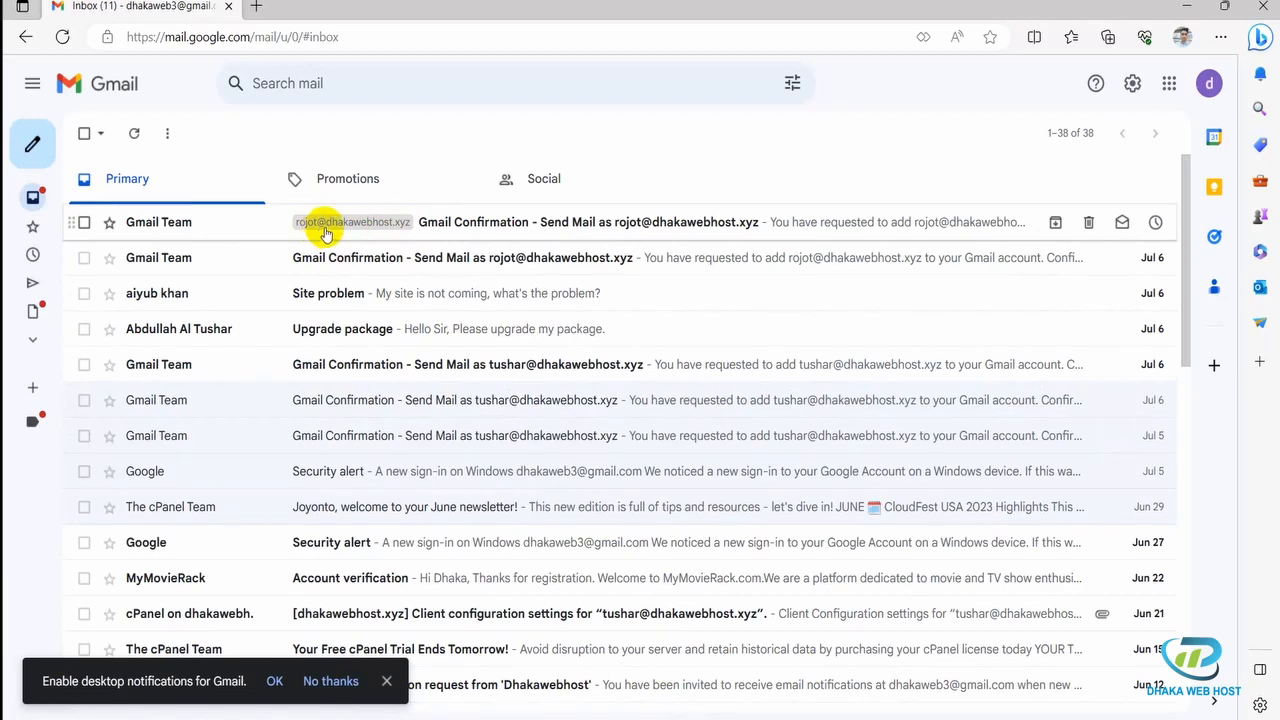
click(527, 228)
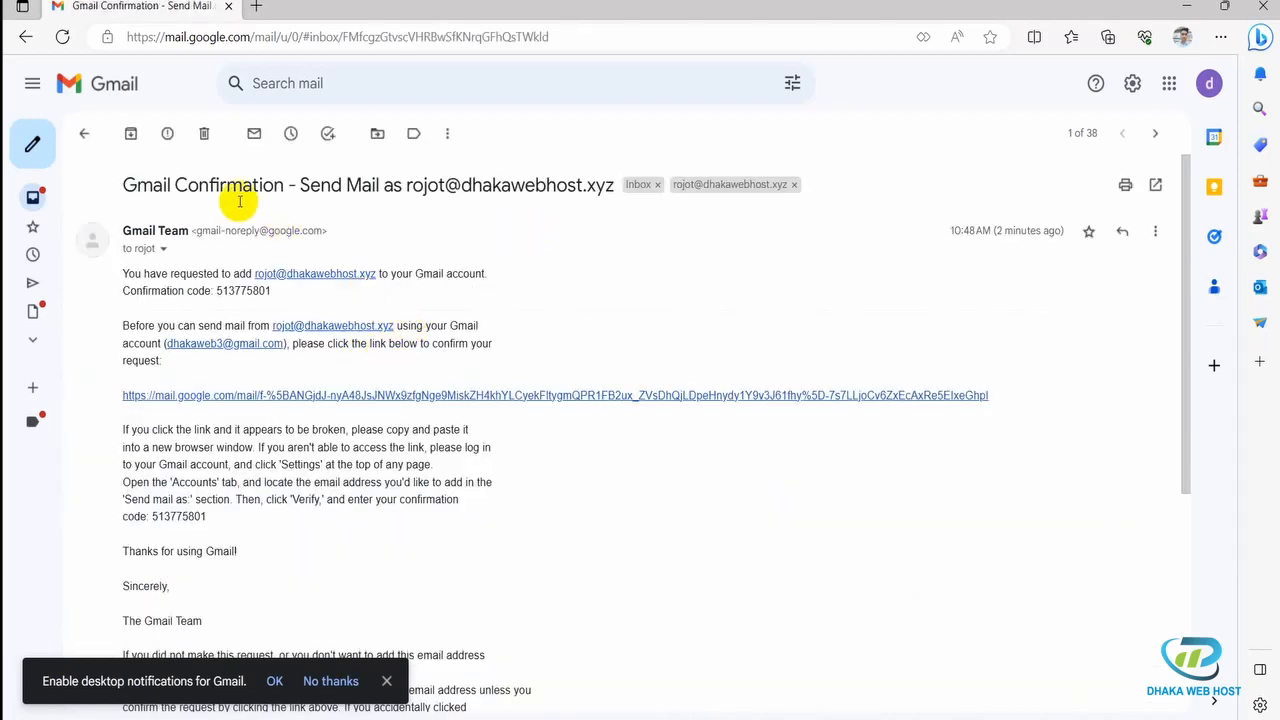
click(100, 144)
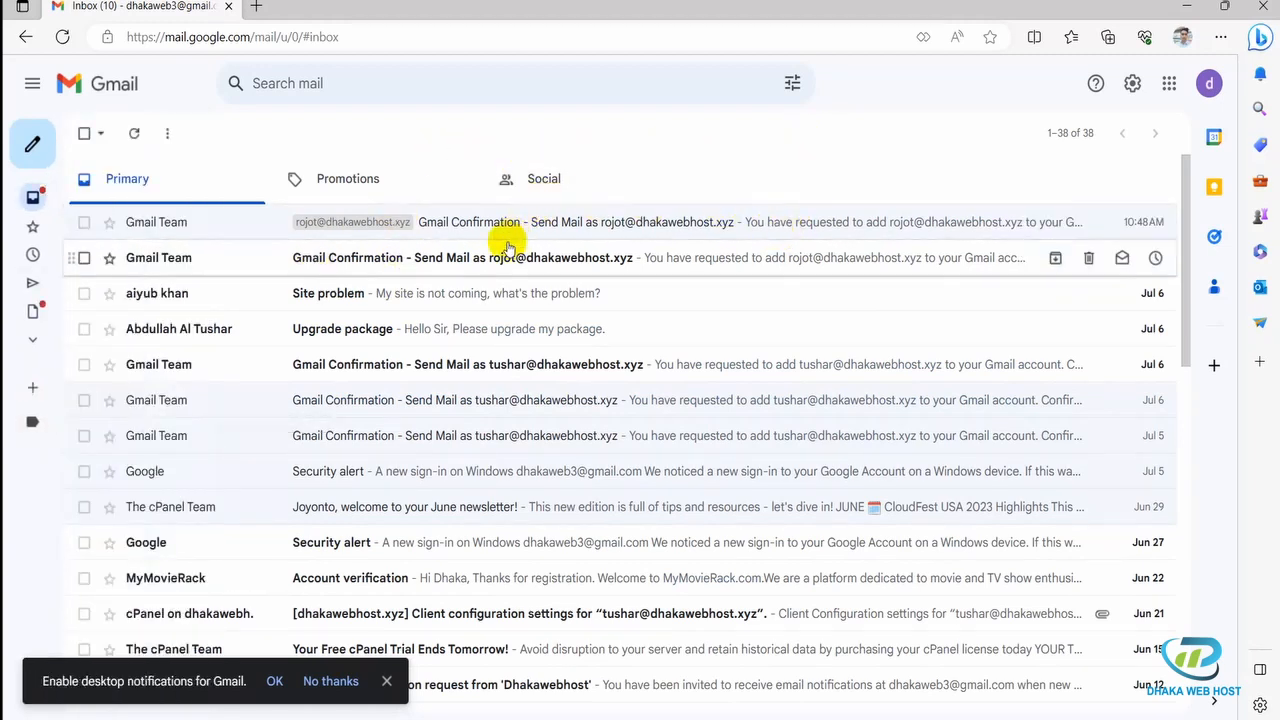
Step: Send a 'webmail testing' email with body 'hi' from the domain address to another dhakawebhost.xyz mailbox
click(34, 143)
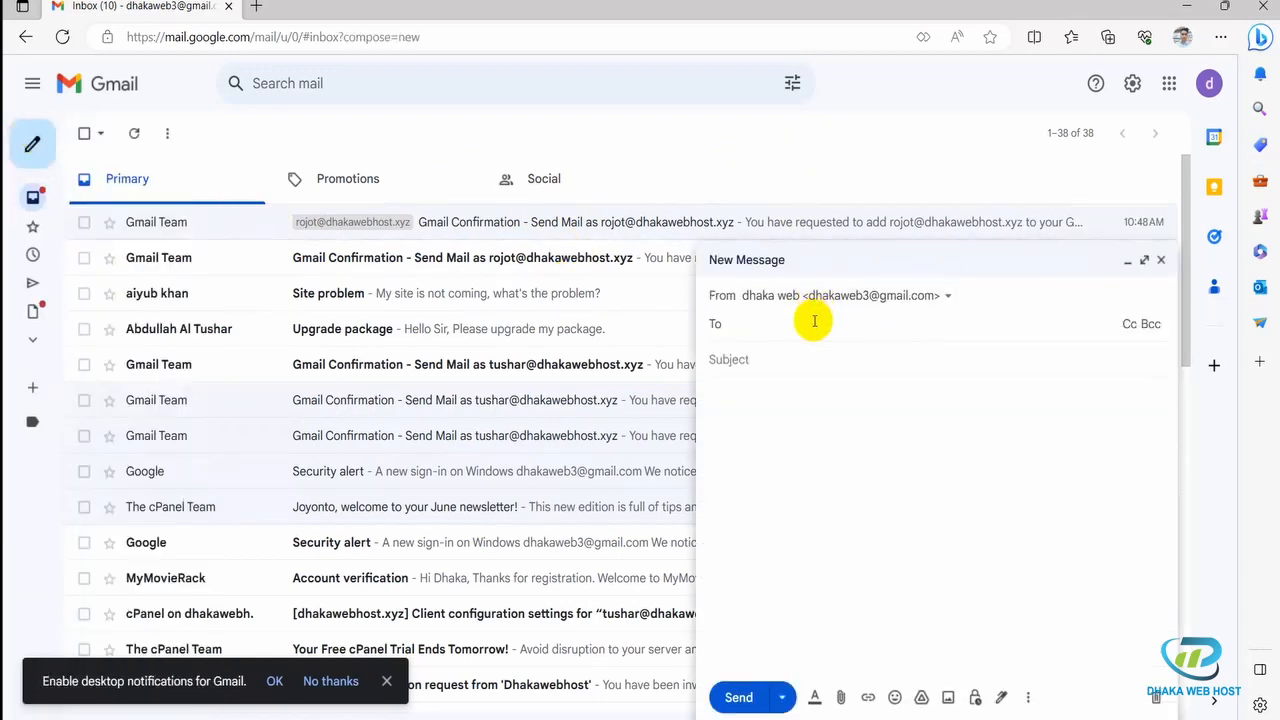
click(878, 300)
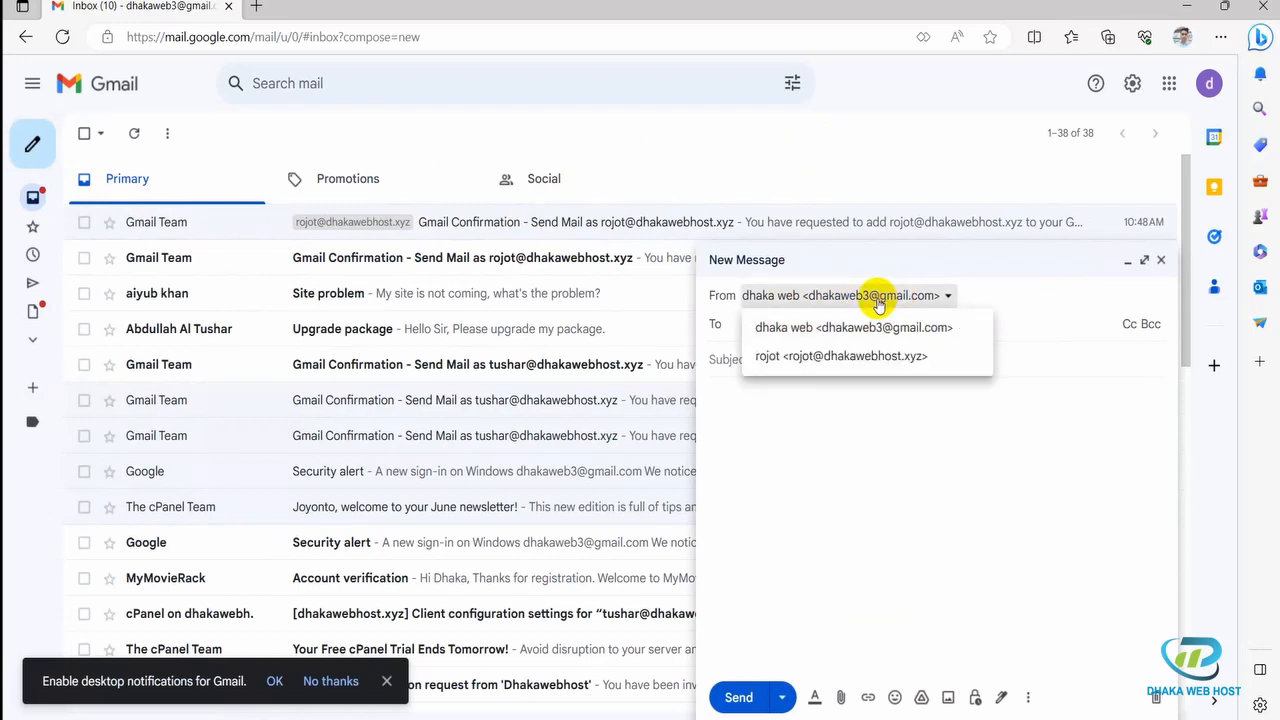
click(866, 357)
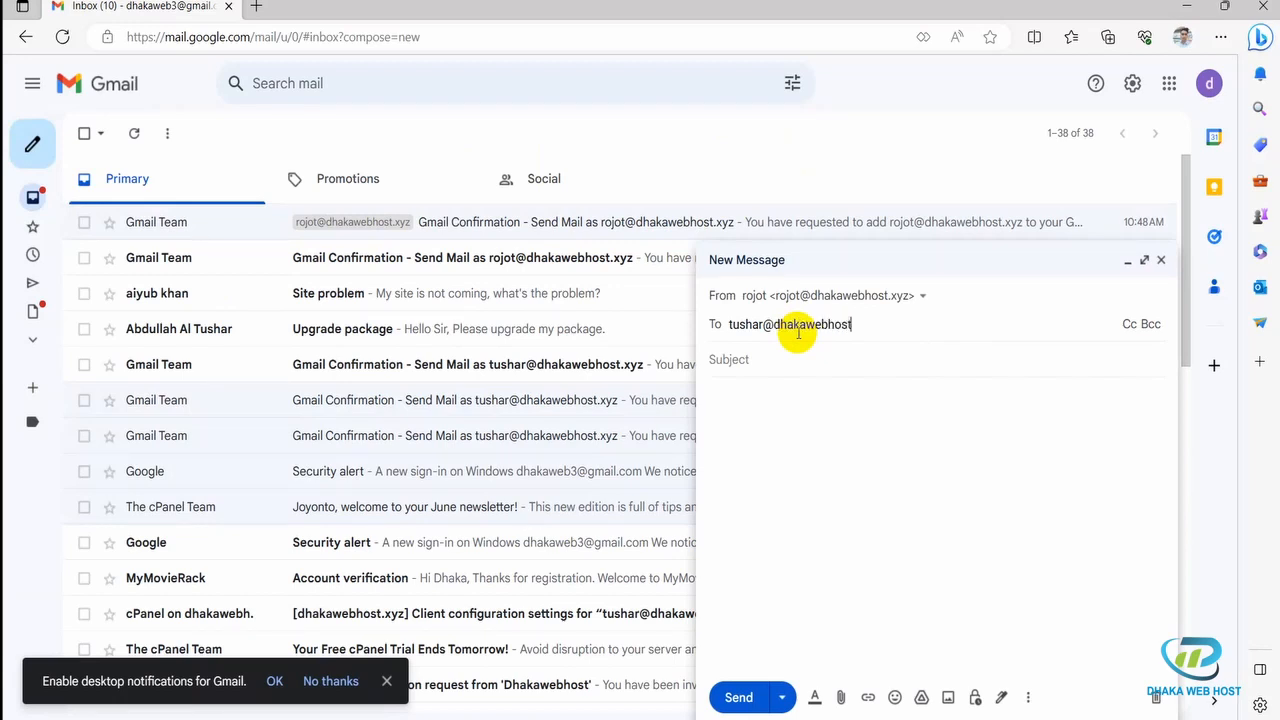
text(yz)
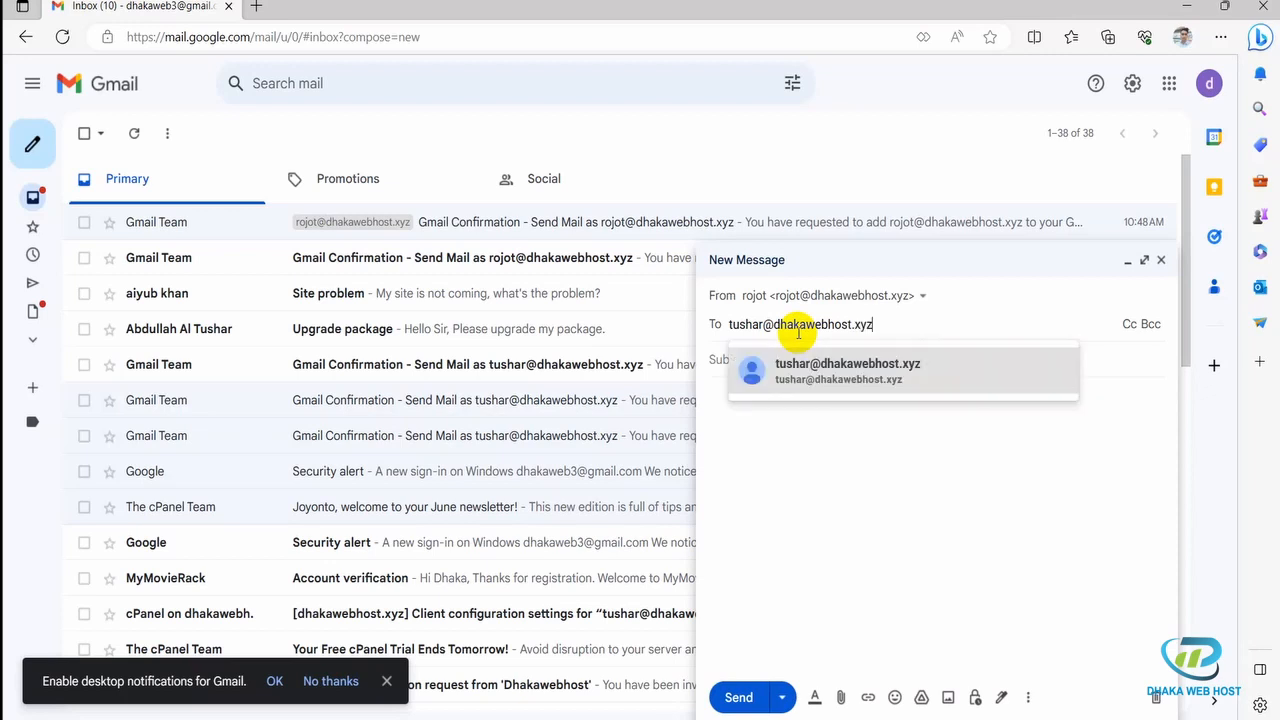
click(862, 372)
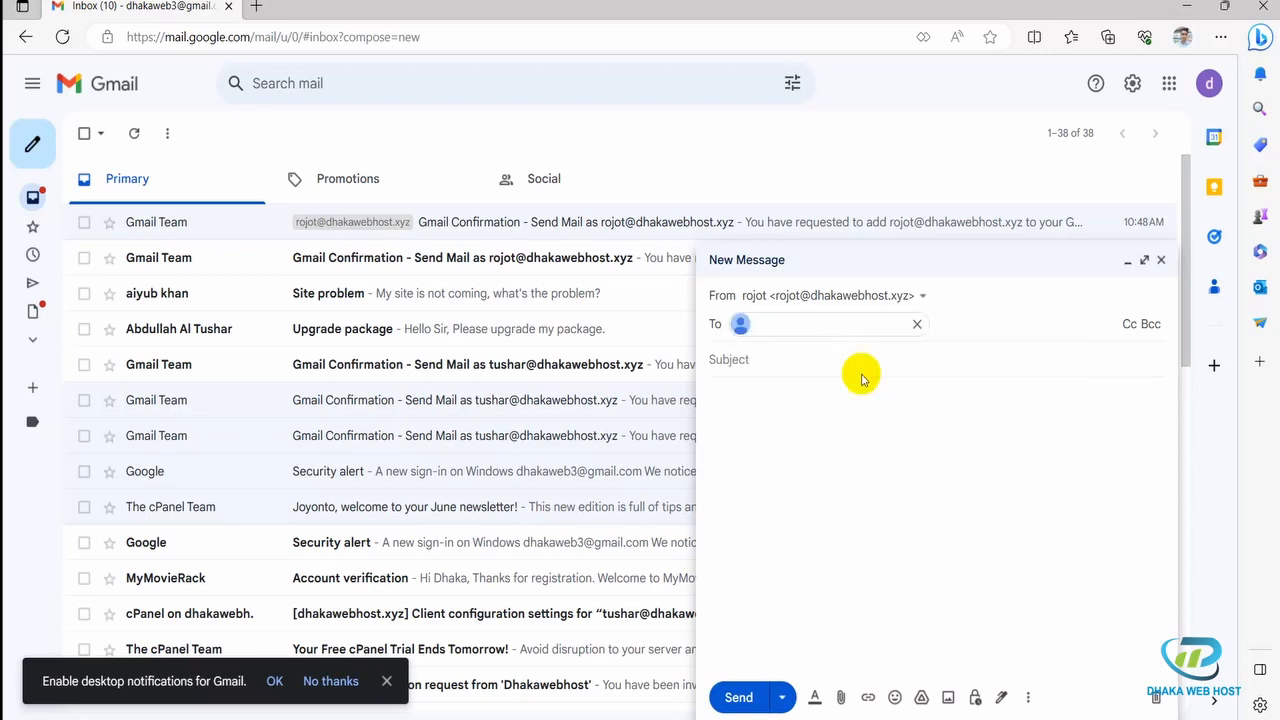
click(789, 376)
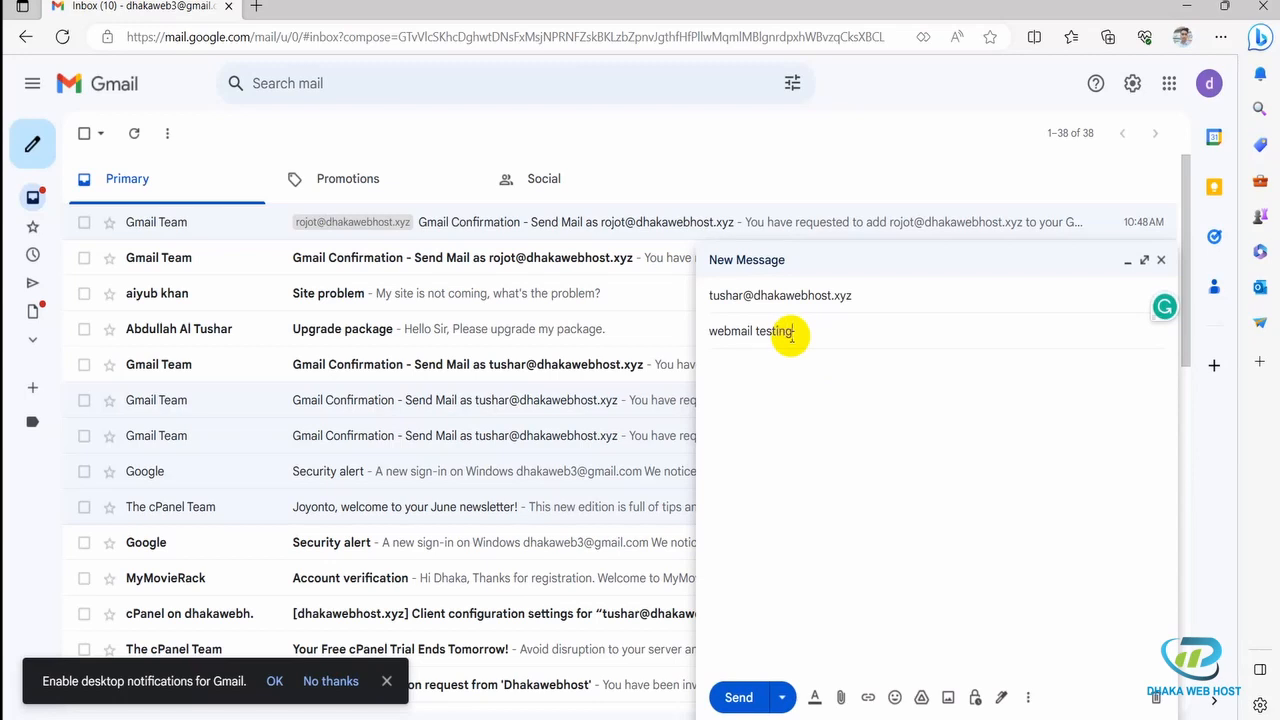
click(806, 402)
text(h)
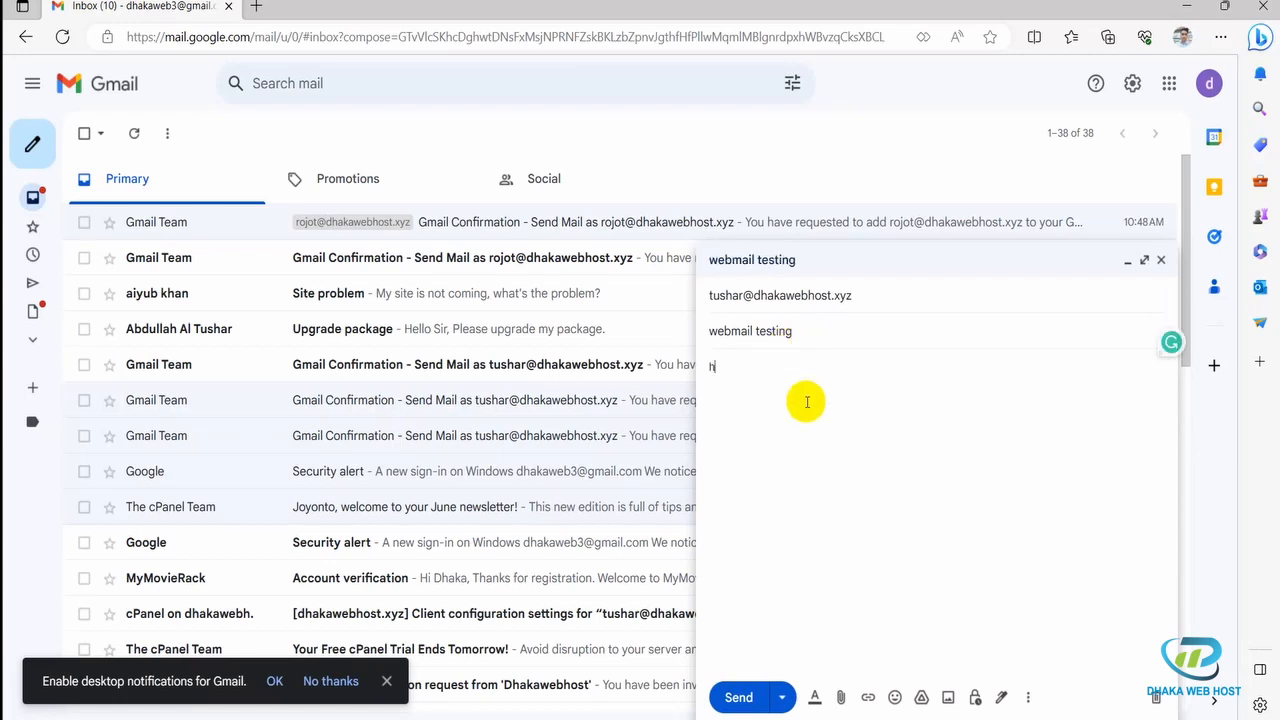
text(i)
click(738, 697)
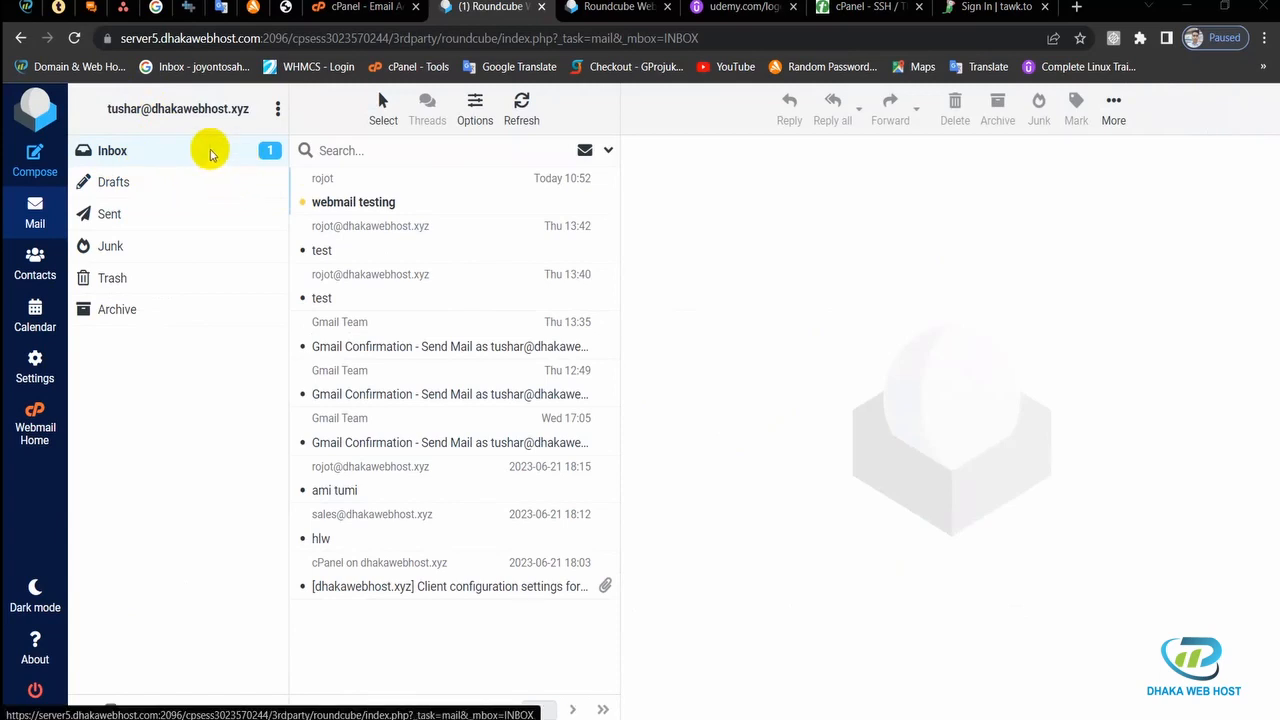
Step: Read the received 'webmail testing' email and start a blank new message
click(390, 202)
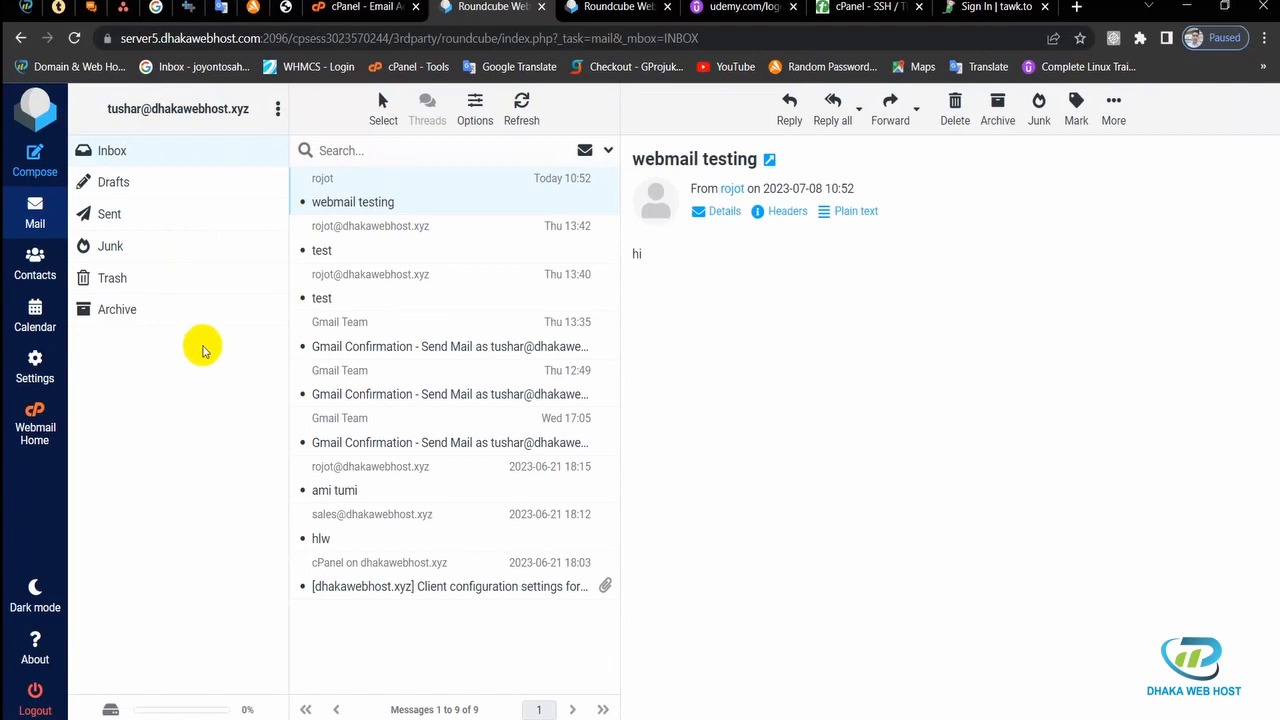
click(35, 160)
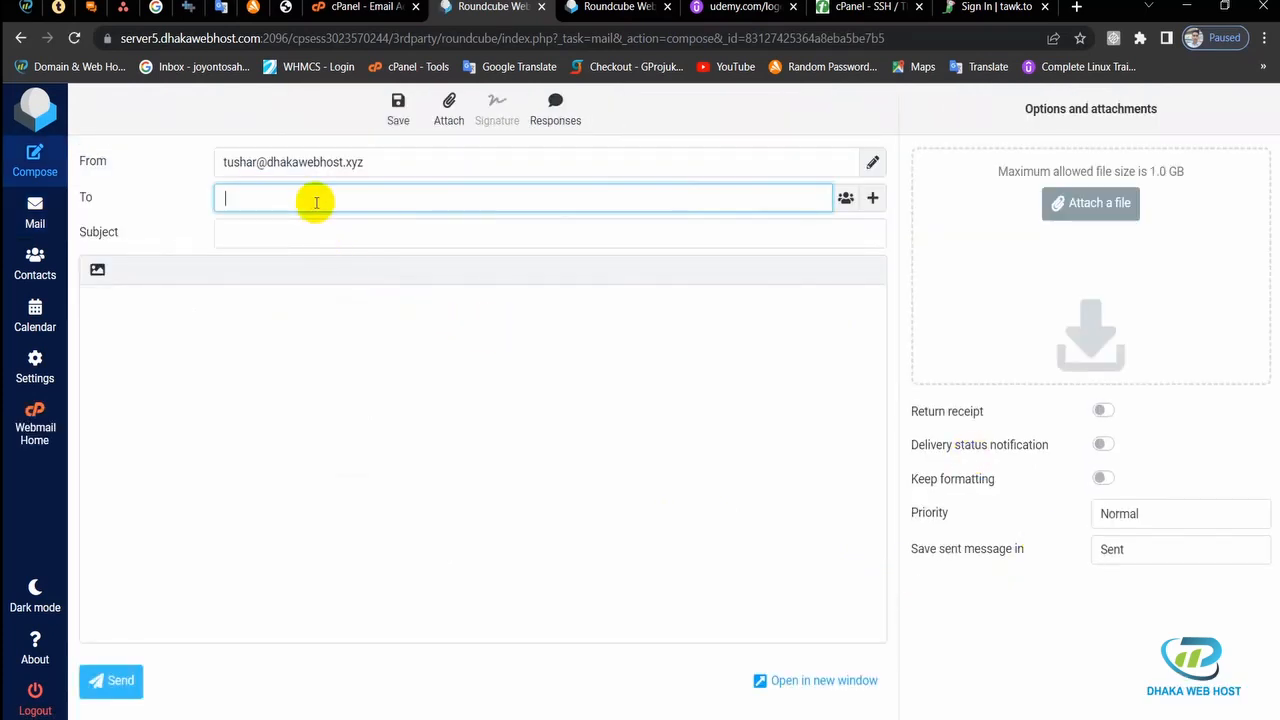
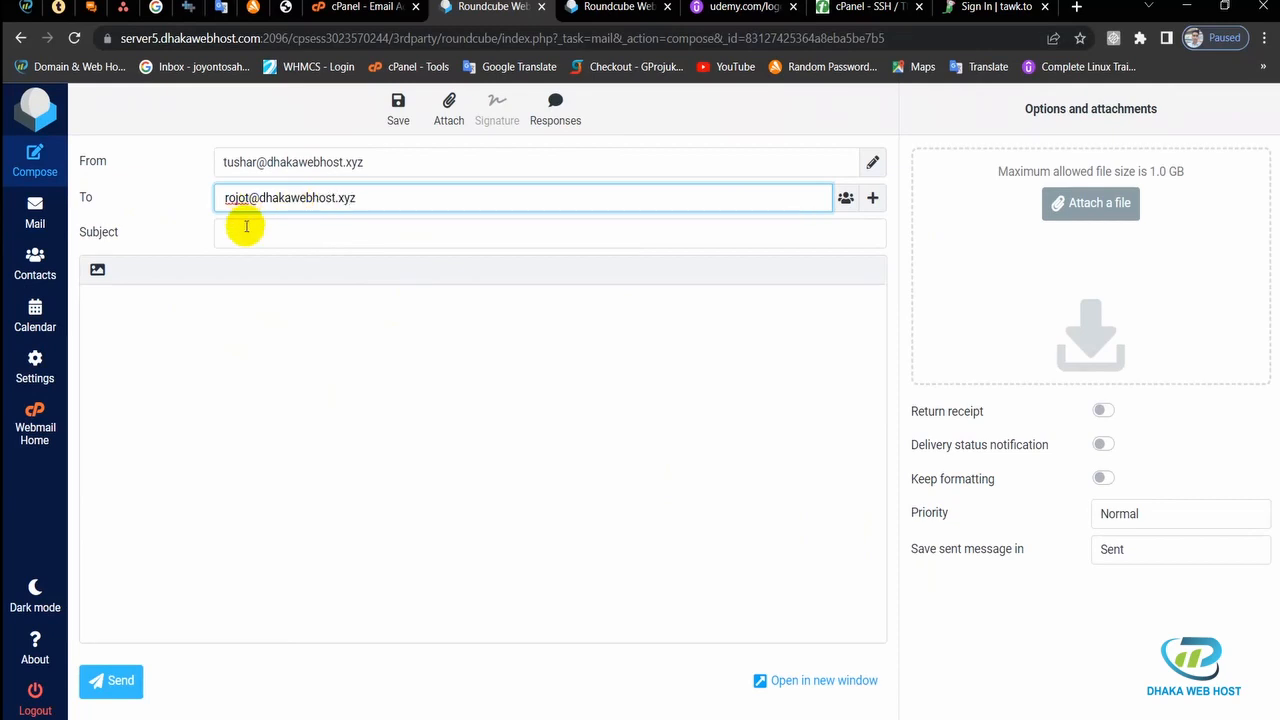
Step: Send an email with subject 'webmail' and body 'hello' to the Gmail-linked dhakawebhost.xyz address
click(280, 231)
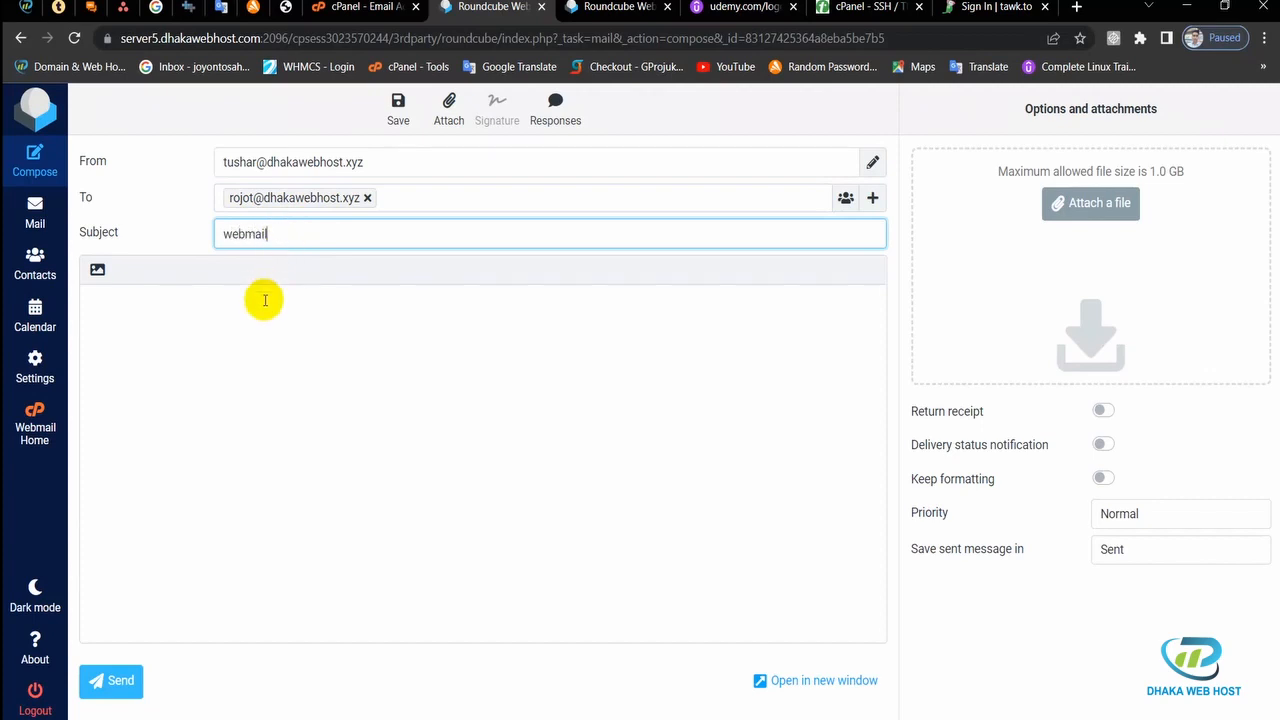
click(310, 314)
text(H)
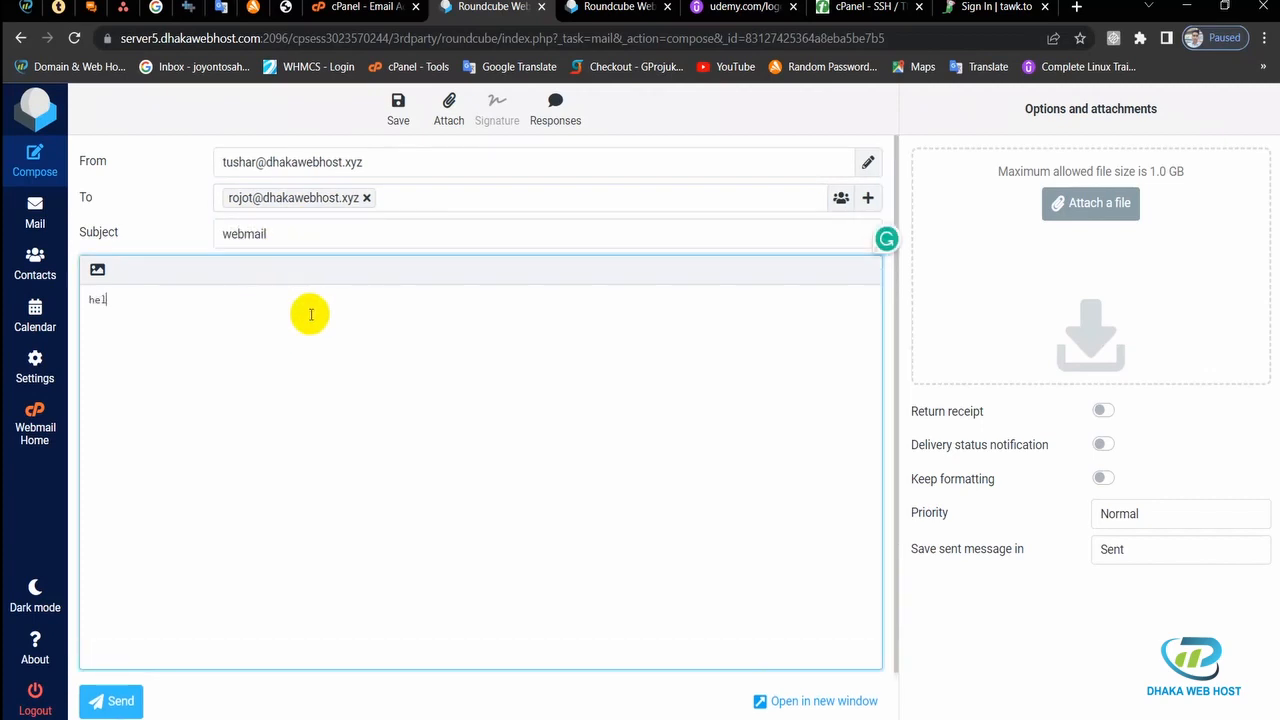
click(128, 699)
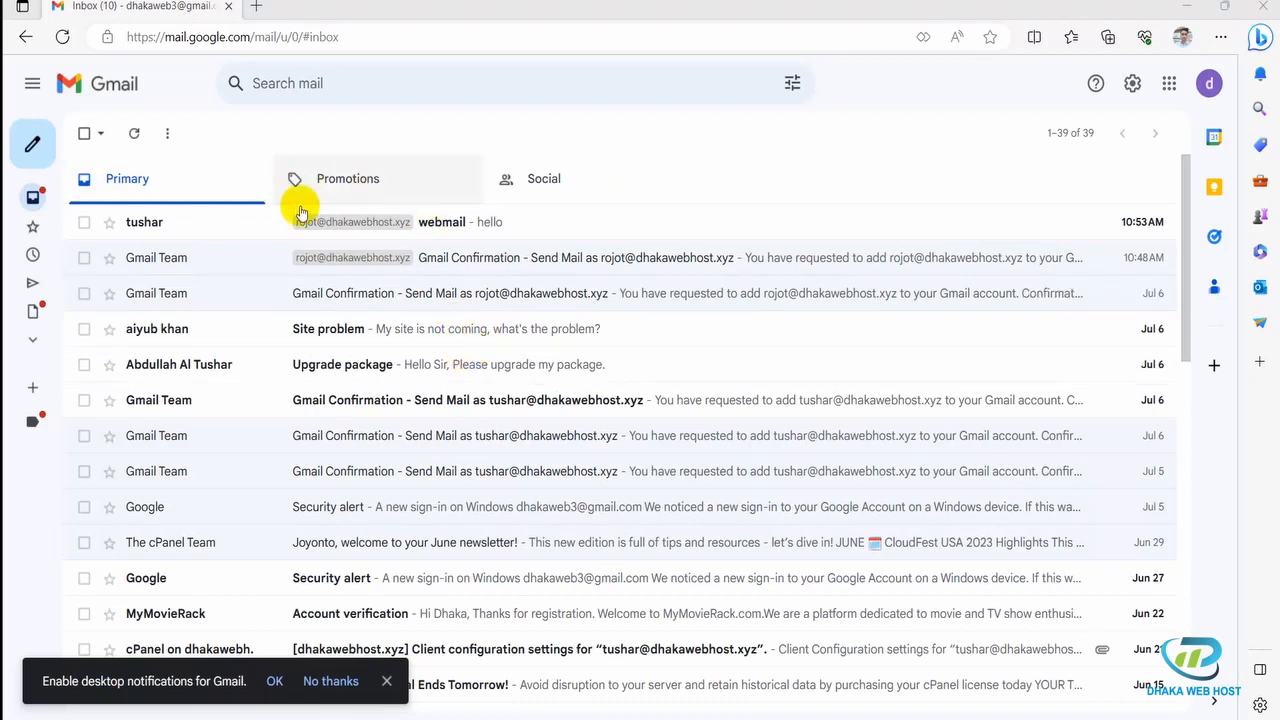
Step: Open the arrived 'webmail' email reading 'hello' in Gmail, then return to the inbox
click(480, 228)
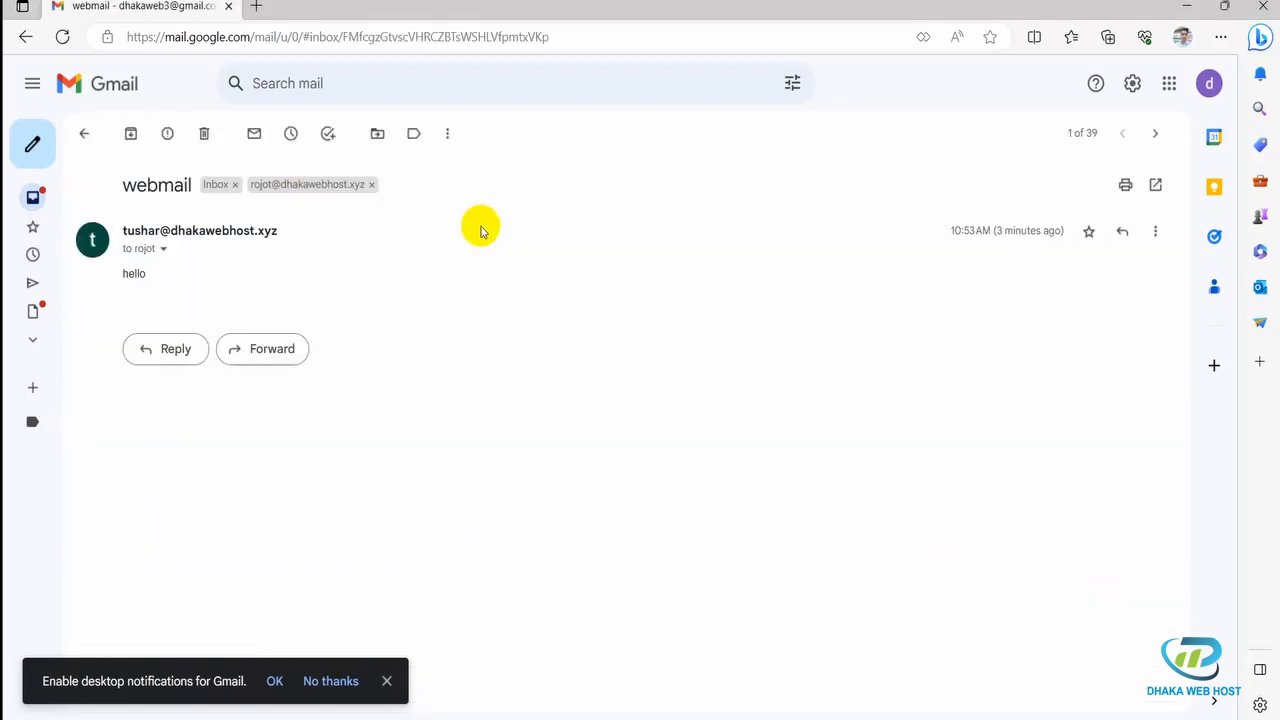
click(82, 134)
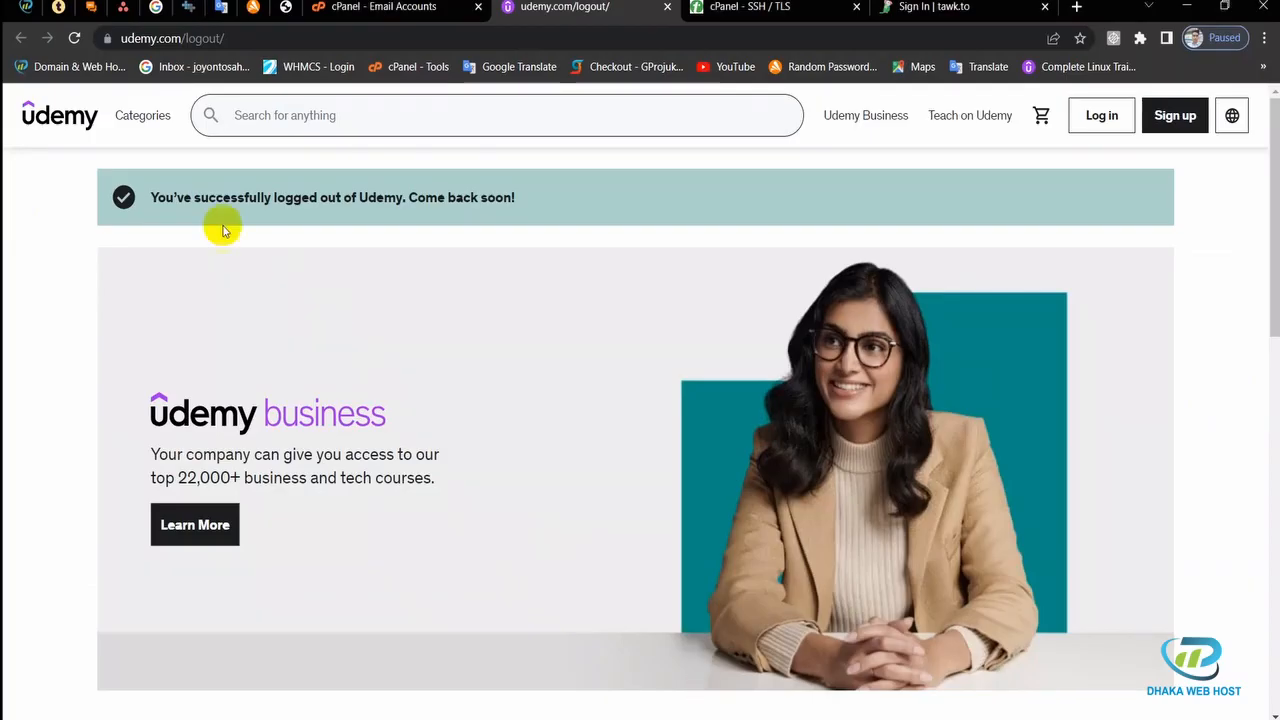
Step: Scroll the Dhaka Web Host page to the top and highlight its address and sales/support phone numbers
click(25, 7)
scroll(480, 266, up, 4)
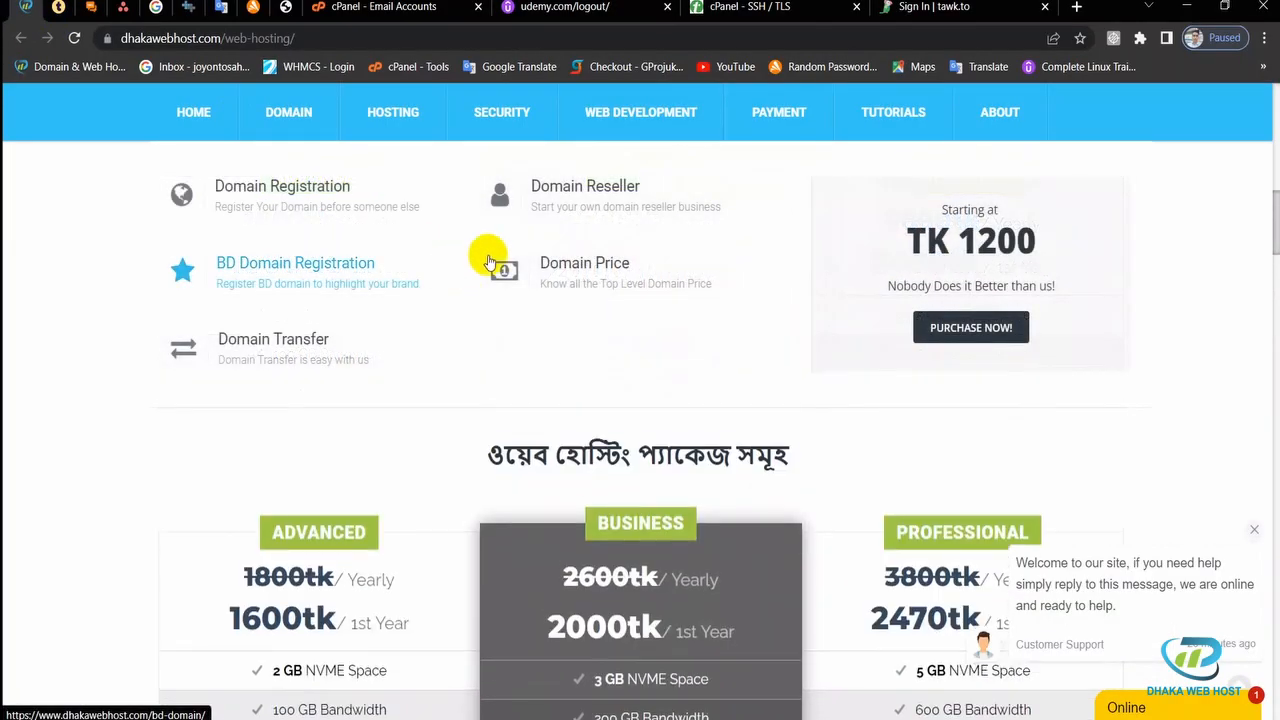
scroll(1131, 263, up, 8)
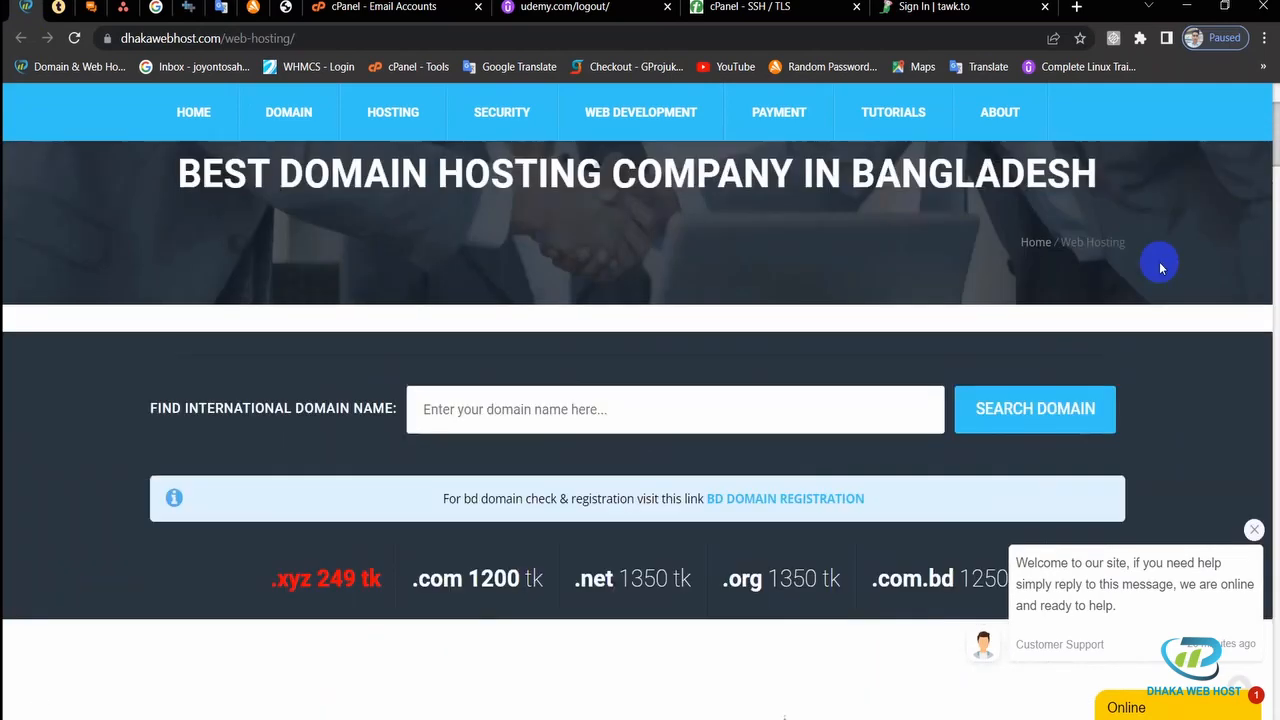
scroll(1160, 267, up, 2)
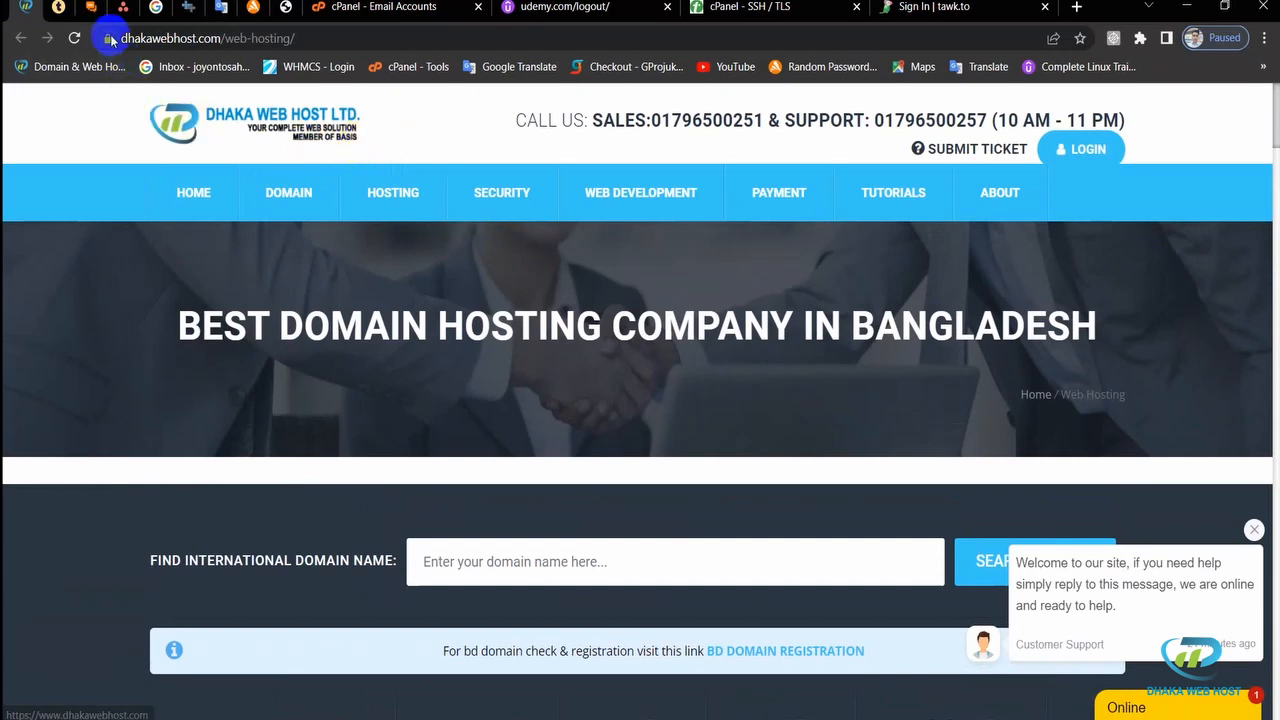
drag(220, 38, 115, 40)
click(121, 116)
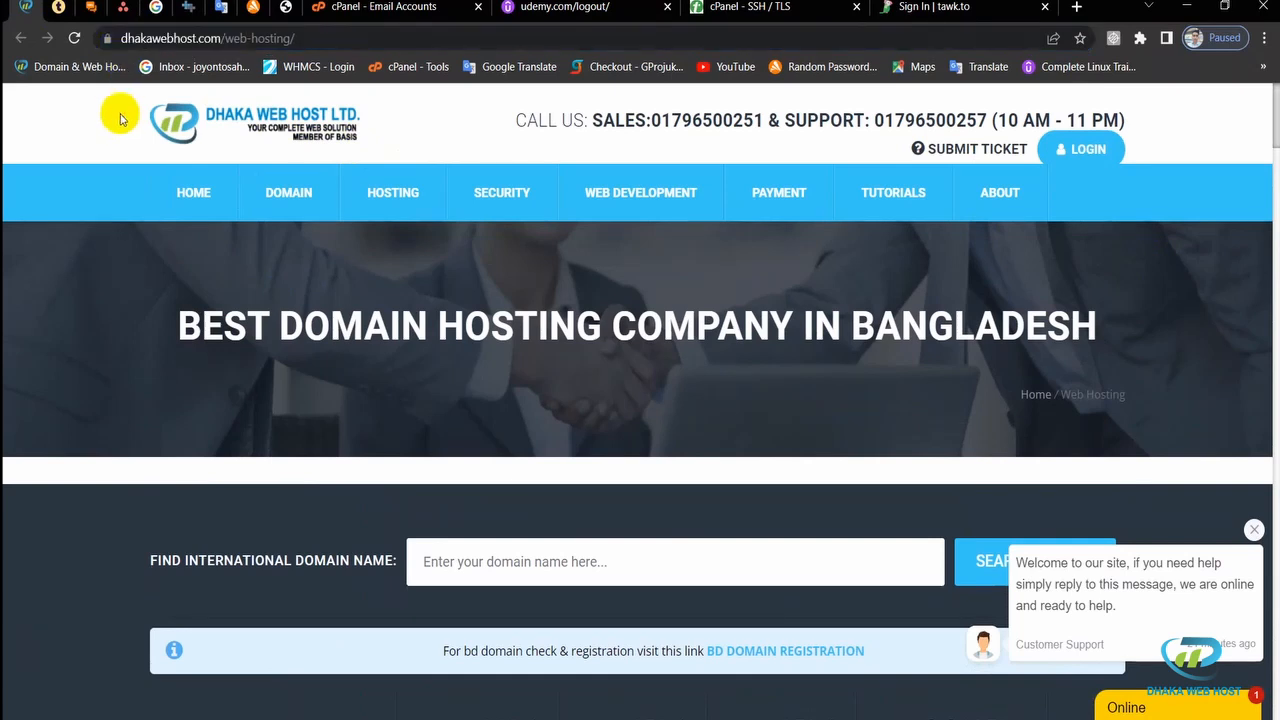
mouse_move(519, 190)
drag(588, 120, 988, 120)
click(771, 147)
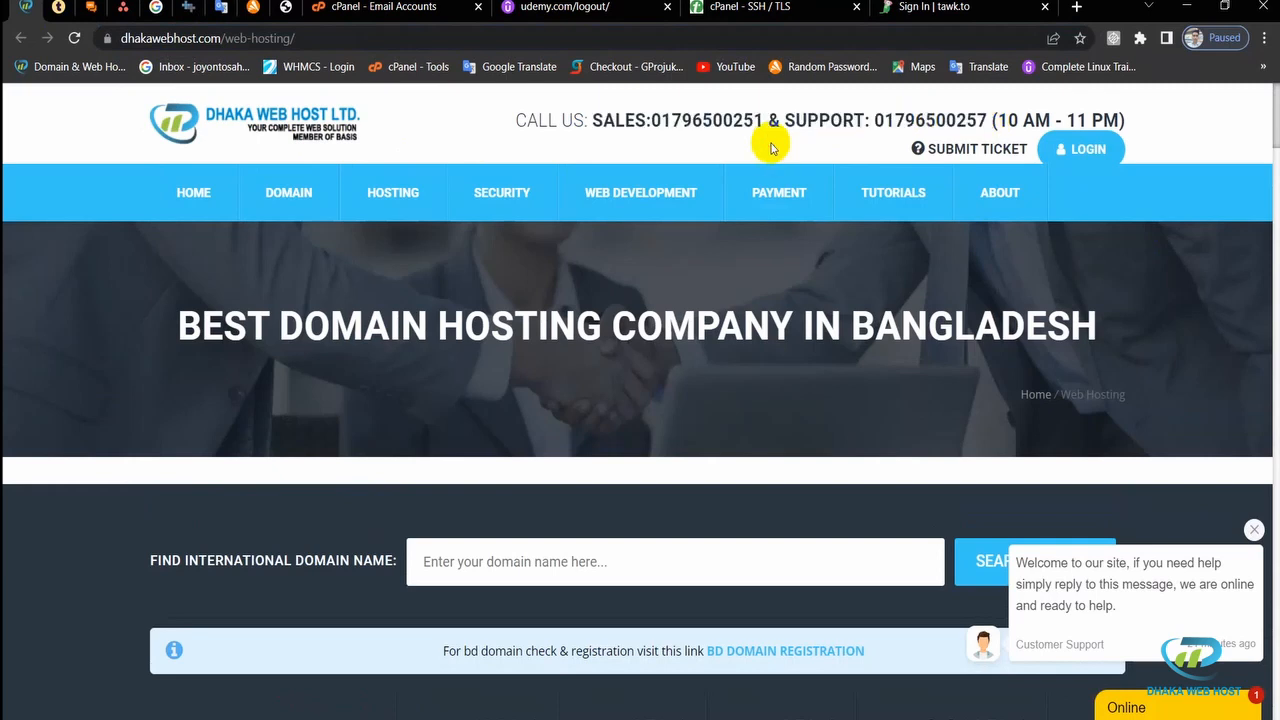